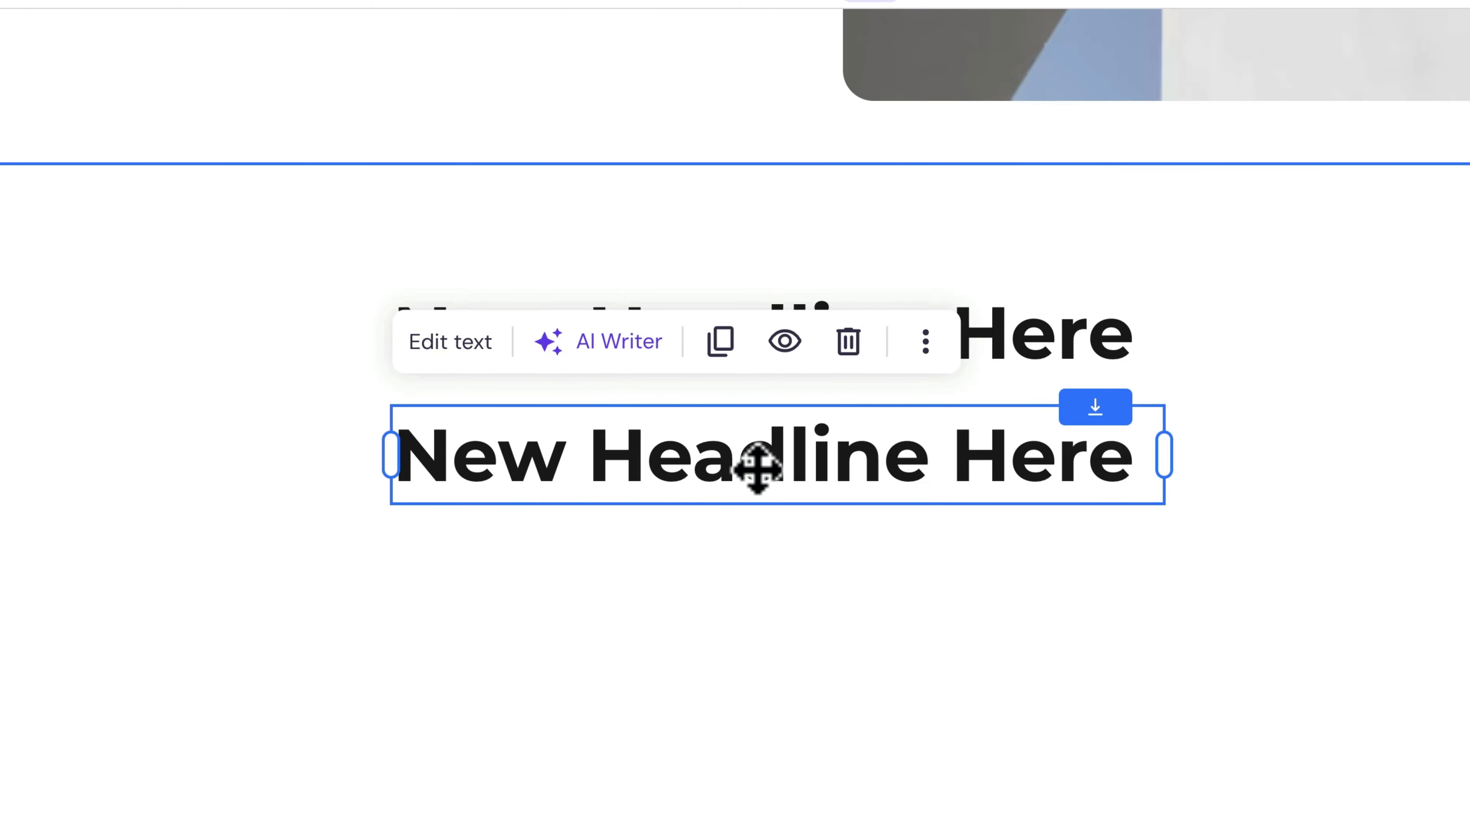
Step: Delete the lower of the two "New Headline Here" headings
click(849, 344)
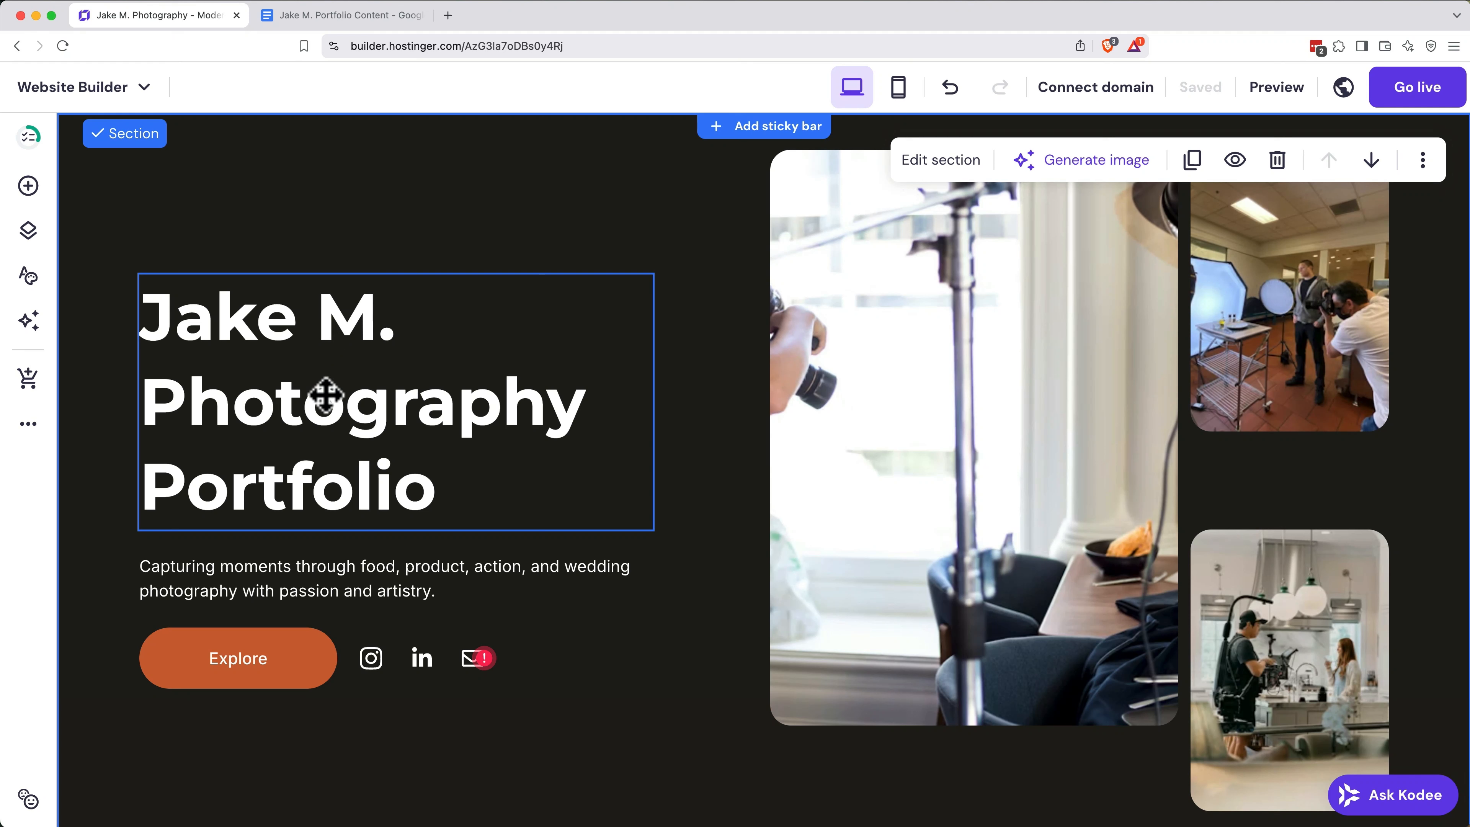
Step: Change the hero heading so that "Photographer" is the only word following the name
click(352, 472)
key(BackSpace)
key(BackSpace)
key(BackSpace)
key(BackSpace)
key(BackSpace)
key(BackSpace)
key(BackSpace)
key(BackSpace)
key(BackSpace)
key(BackSpace)
key(BackSpace)
key(BackSpace)
text(er)
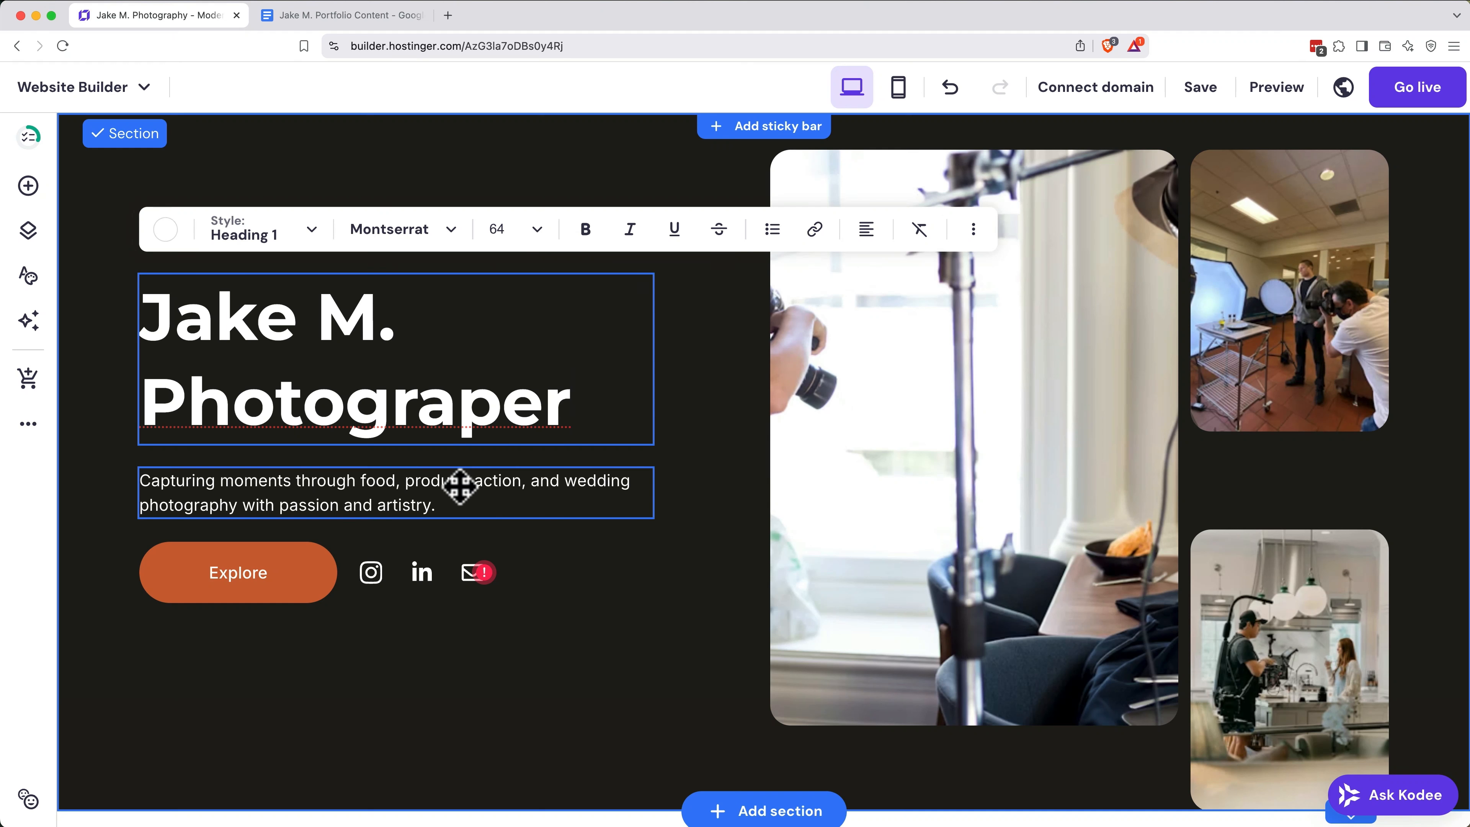
click(501, 408)
text(h)
Step: Replace the hero description with the copied text that begins "Capturing moments, telling stories. I specialize in food, product, action, and wedding photography"
click(489, 481)
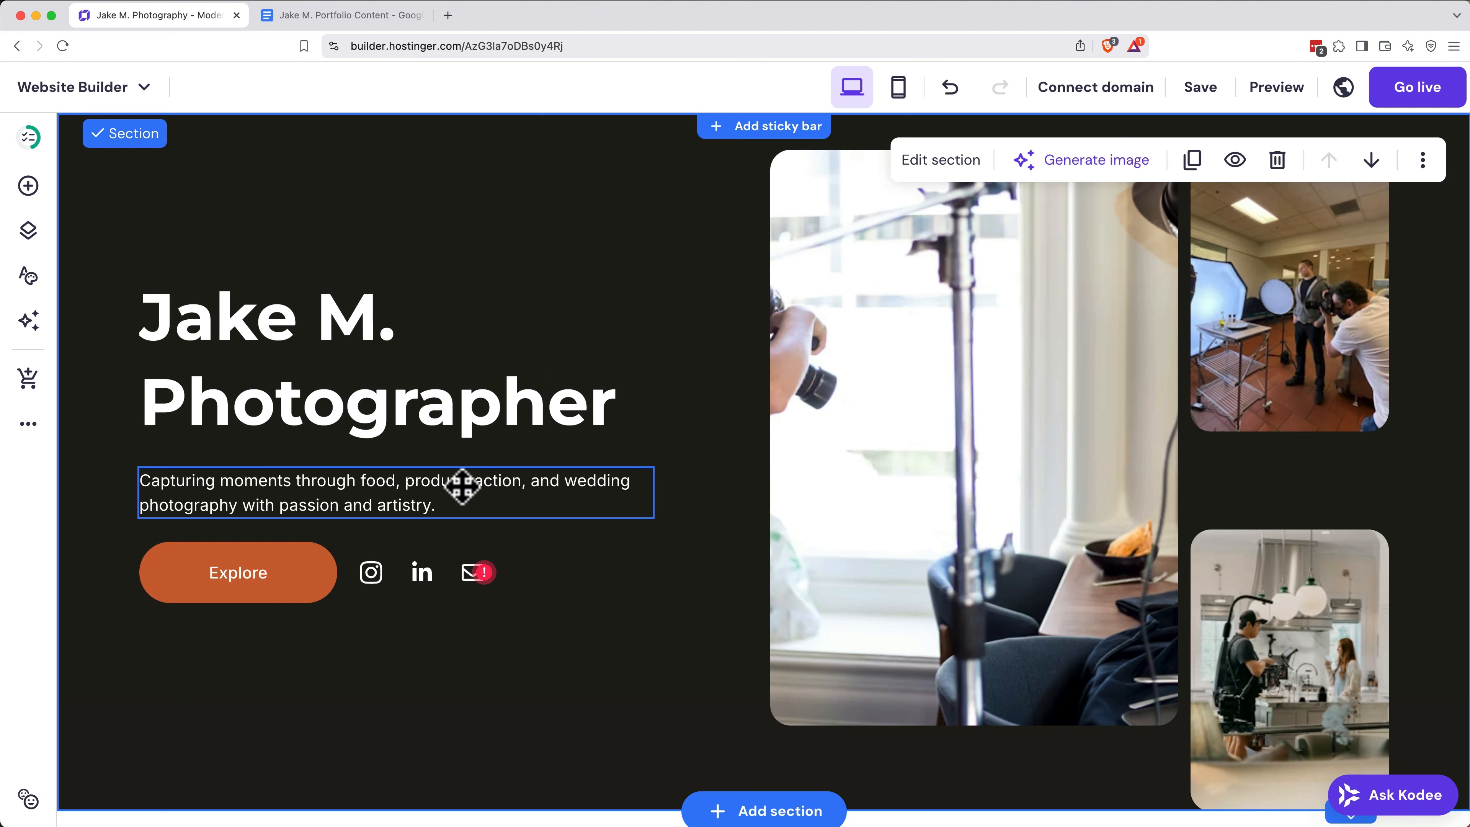
double_click(283, 493)
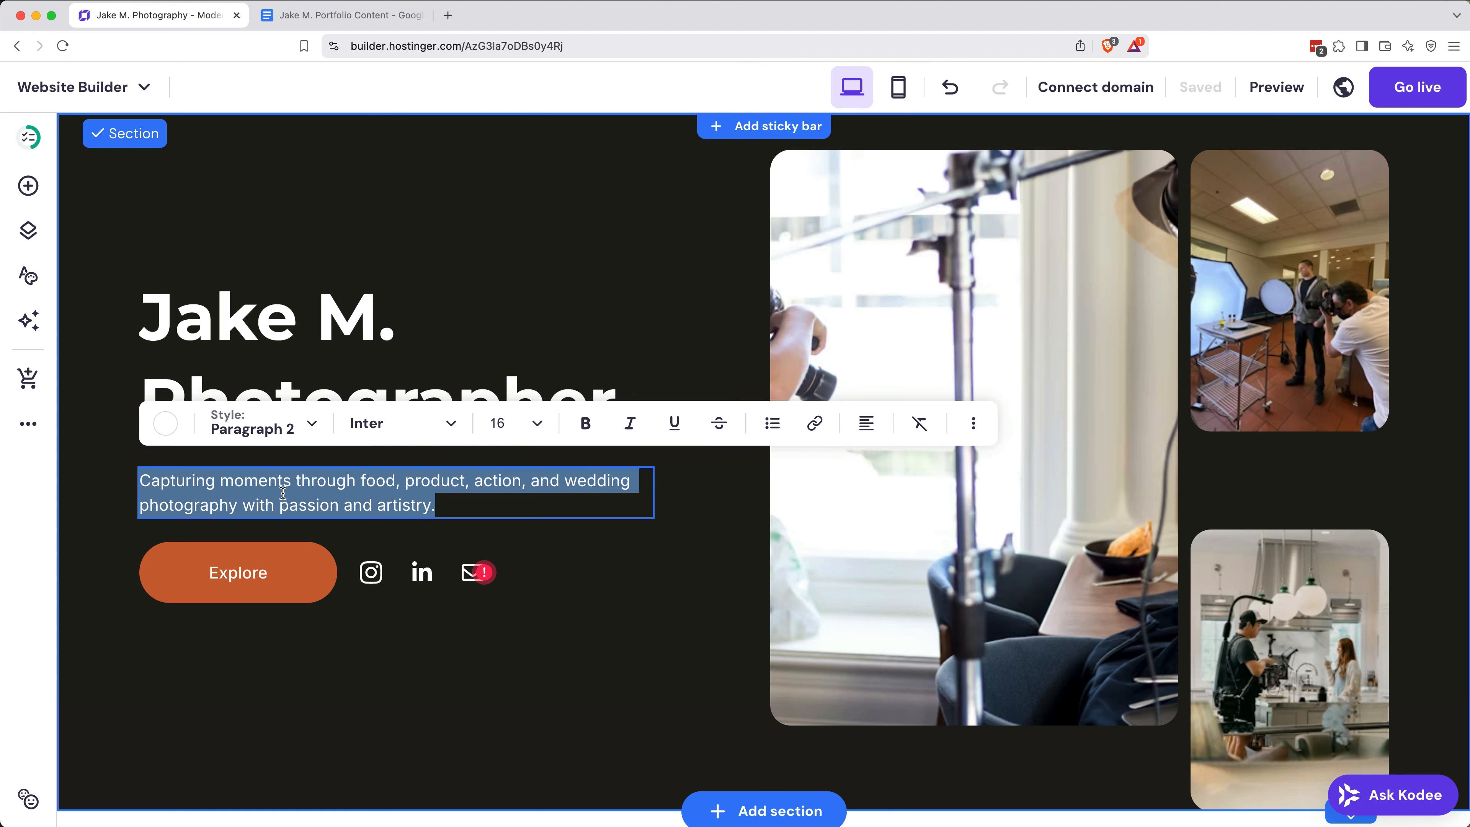
text(Capturing moments, telling stories. I specialize in food, product, action, and wedding photography, delivering high-quality visuals that bring brands and memories to life.)
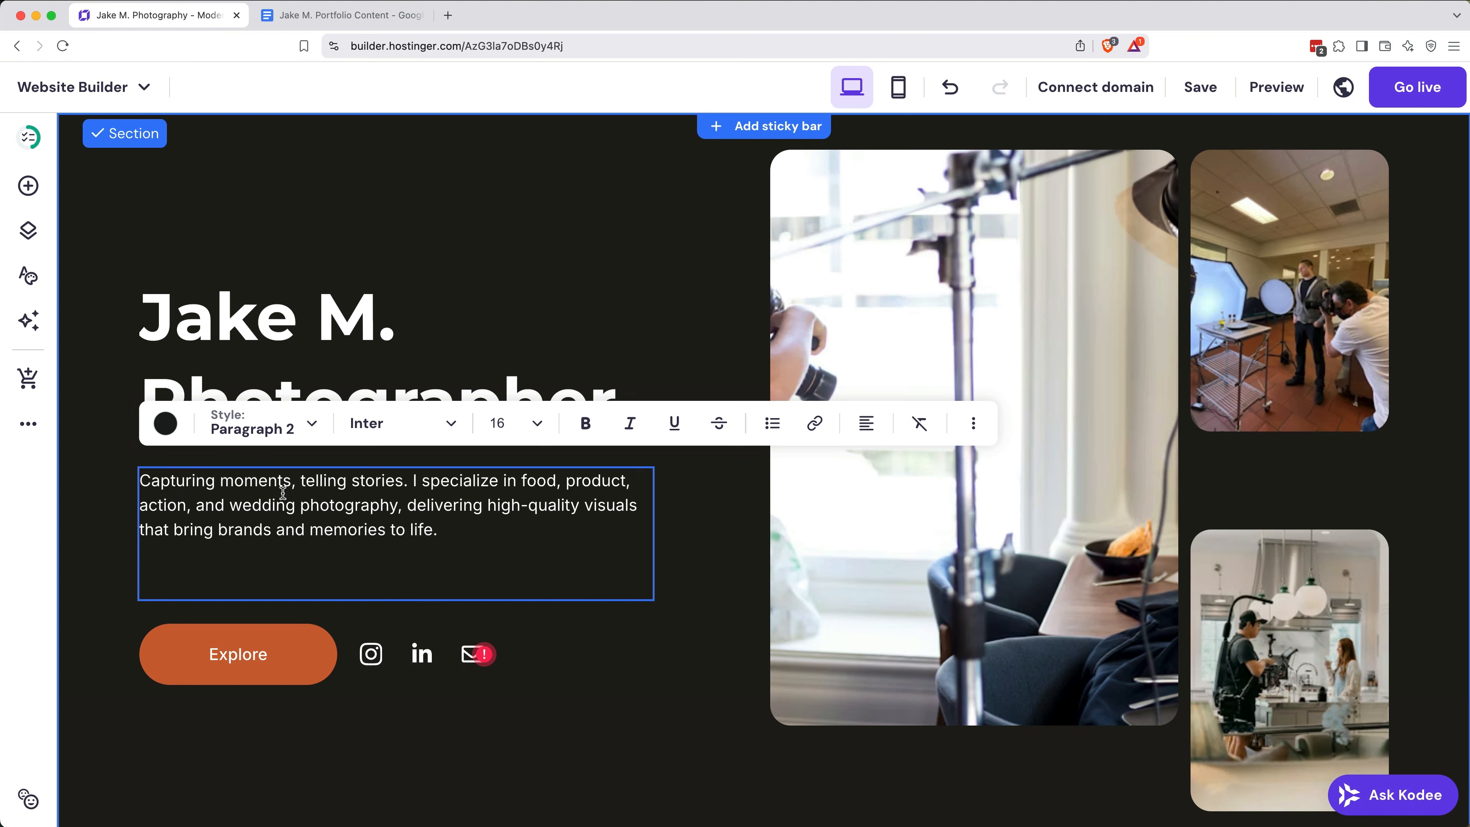
Step: Change the text of the orange Explore button in the hero section to "VIEW MY WORK"
click(242, 663)
click(213, 592)
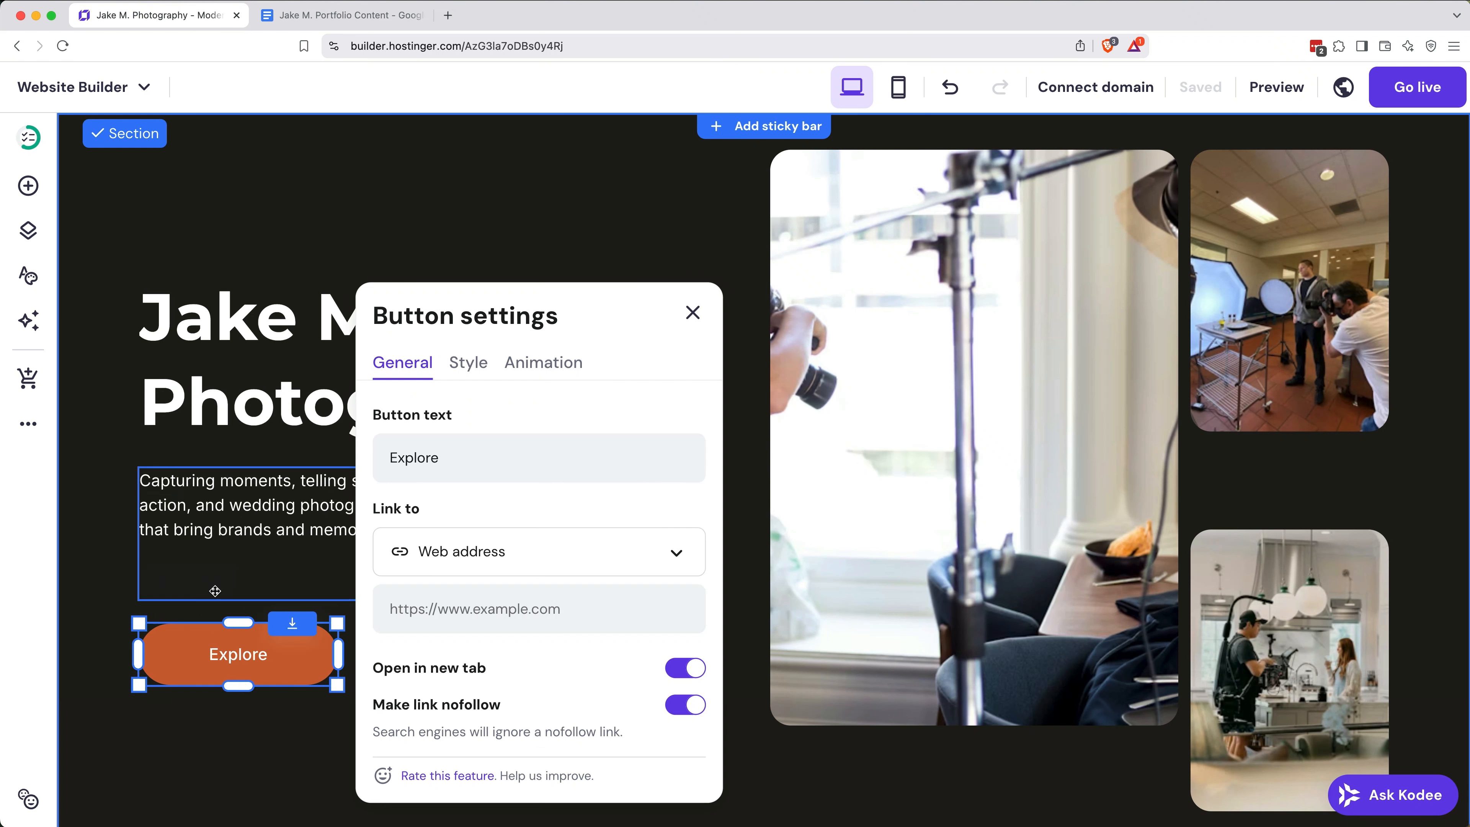
double_click(407, 458)
text(VIEW MY WORK)
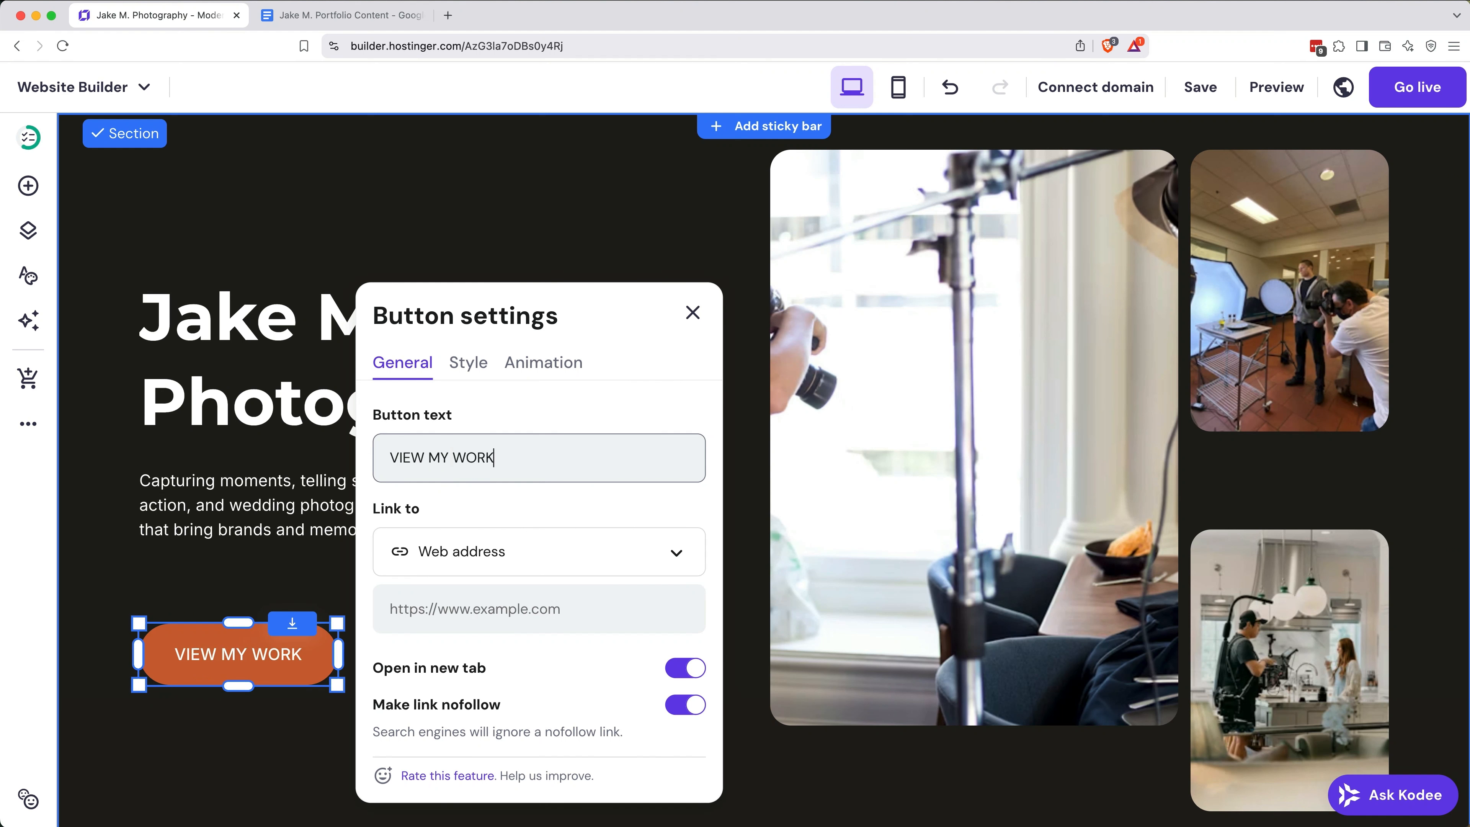
click(694, 317)
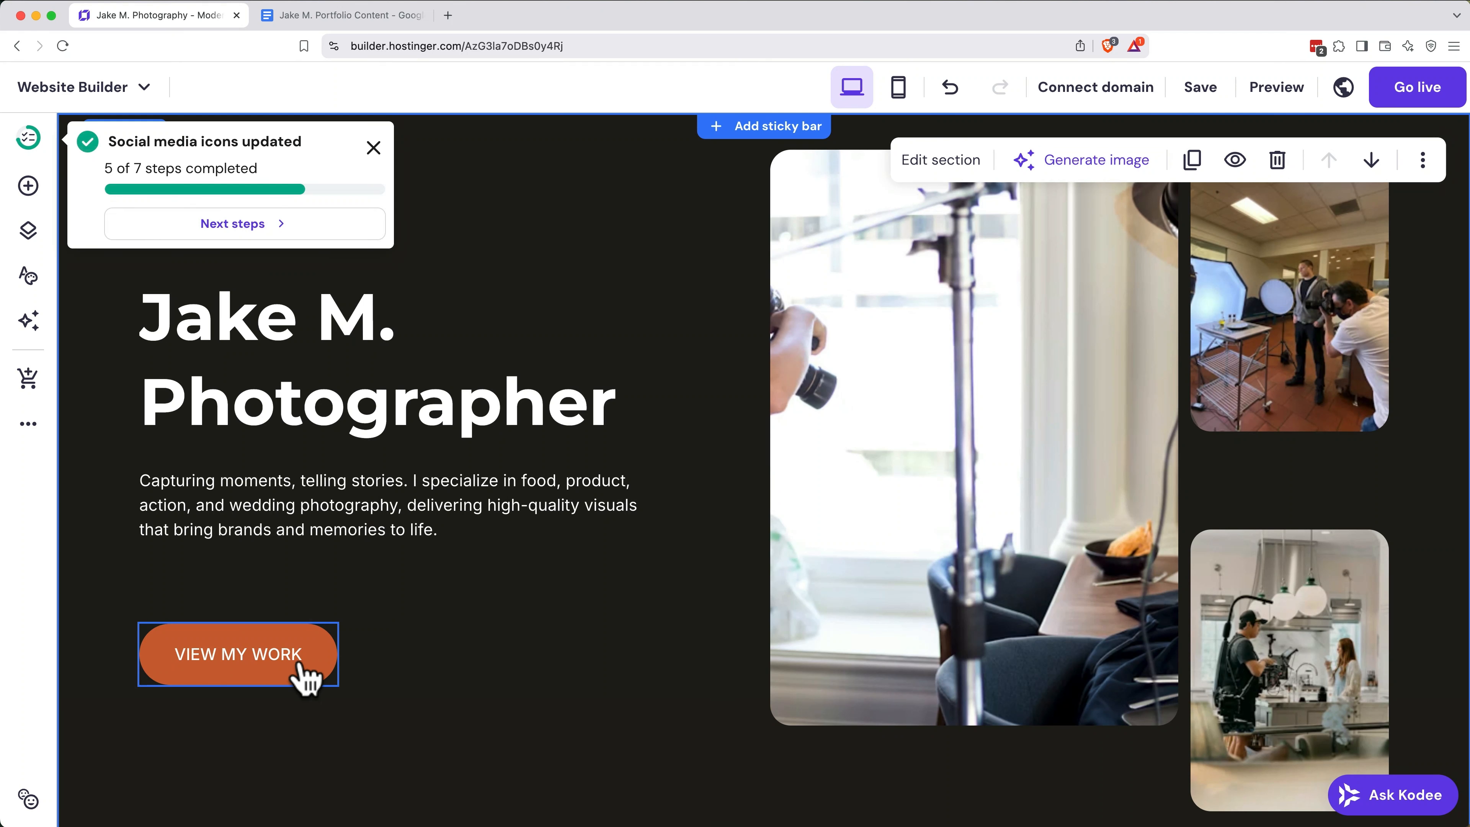
Step: Duplicate the VIEW MY WORK button and place the copy directly beside the original on its right
click(298, 665)
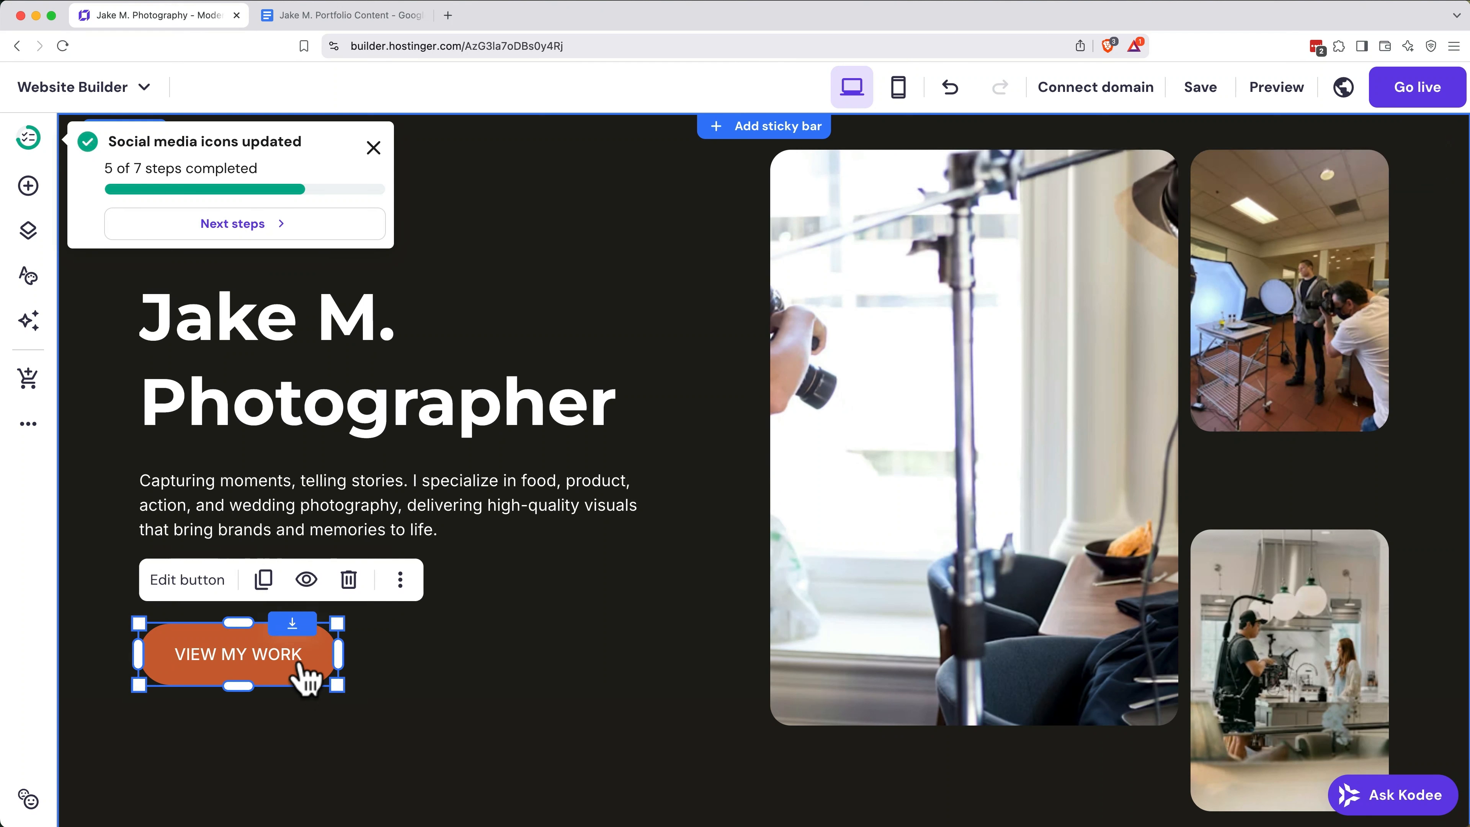
click(264, 581)
drag(260, 680, 474, 660)
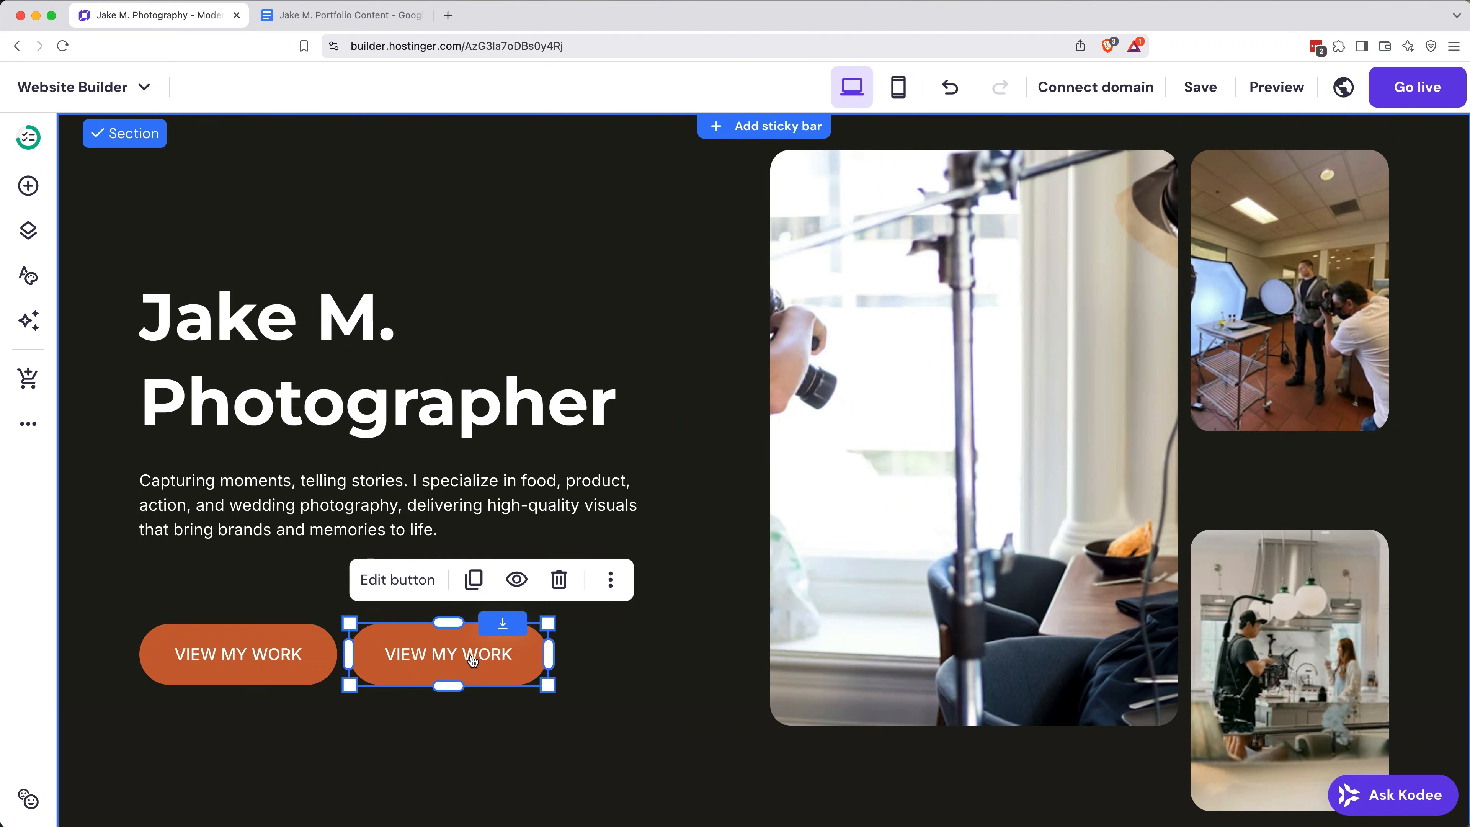
Step: Restyle the duplicated button as an outline with a transparent fill and an orange border of width 3
click(451, 581)
scroll(921, 631, down, 2)
click(903, 618)
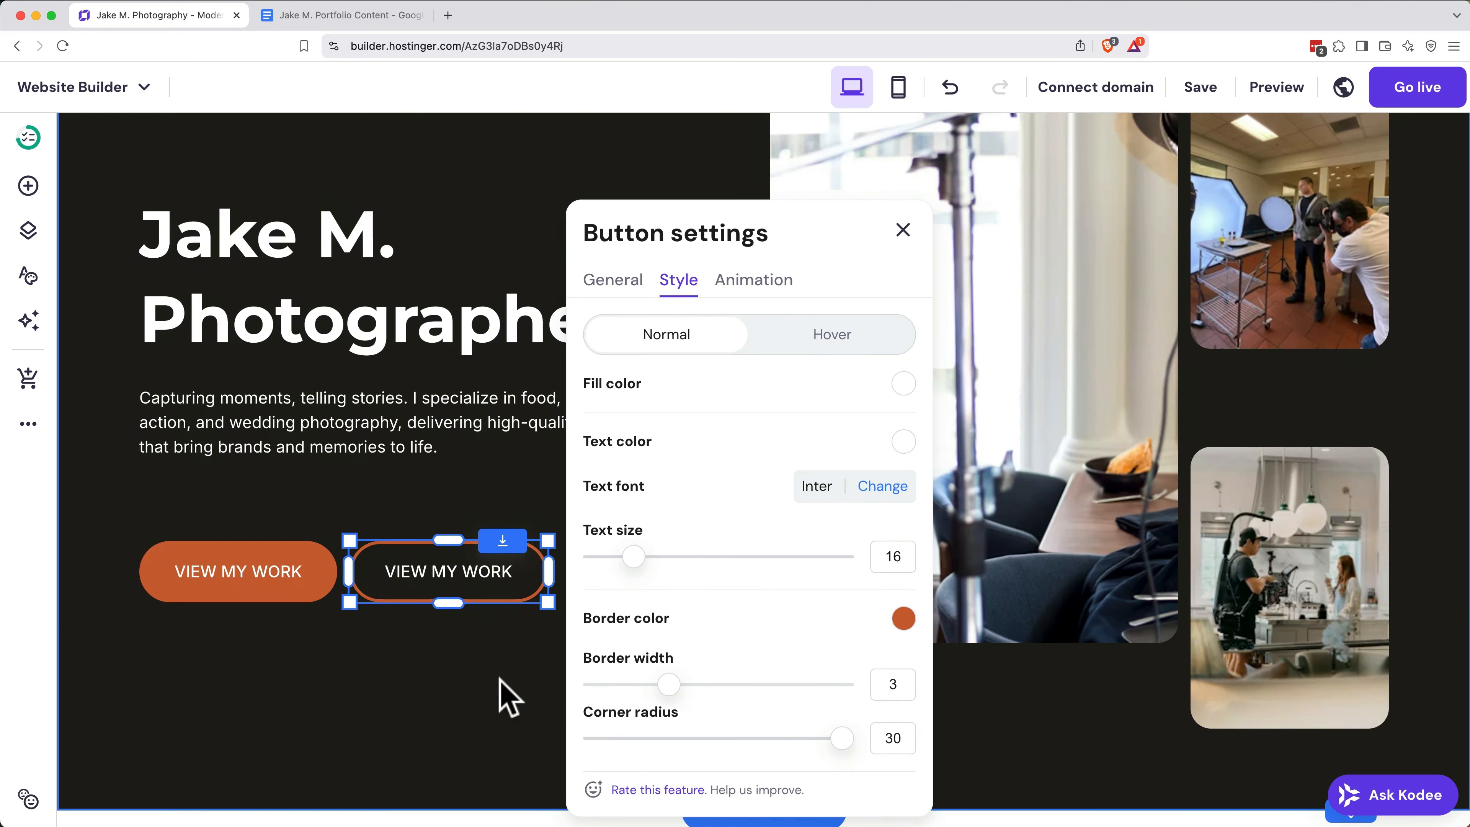
Step: Set the outlined button's text to "CONTACT ME" and close its settings
click(613, 280)
triple_click(647, 374)
text(CONTACT ME)
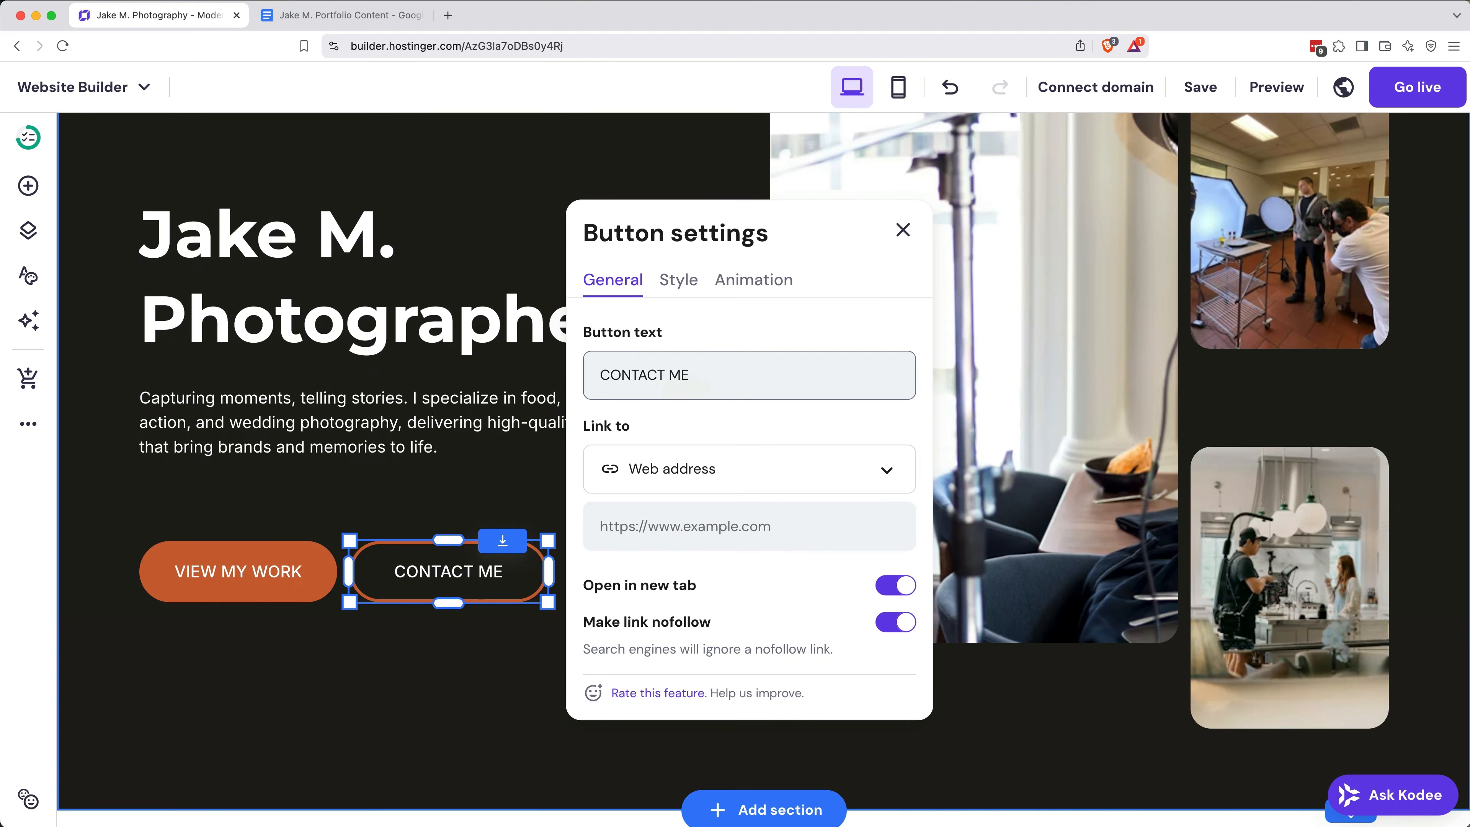
click(379, 629)
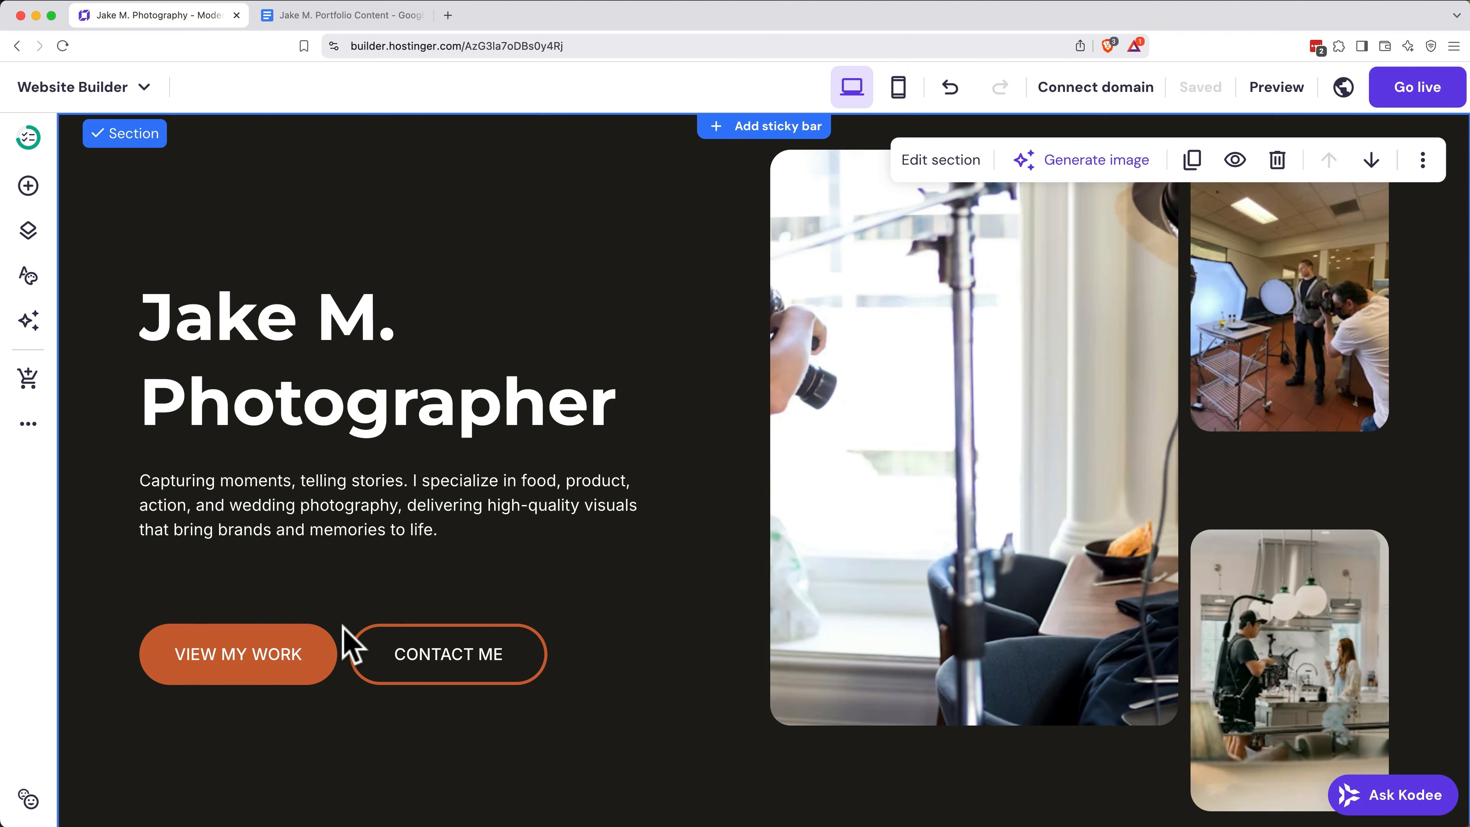
Step: Give the second Gallery section, the one with three-column images, the anchor name "gallery"
scroll(351, 643, down, 15)
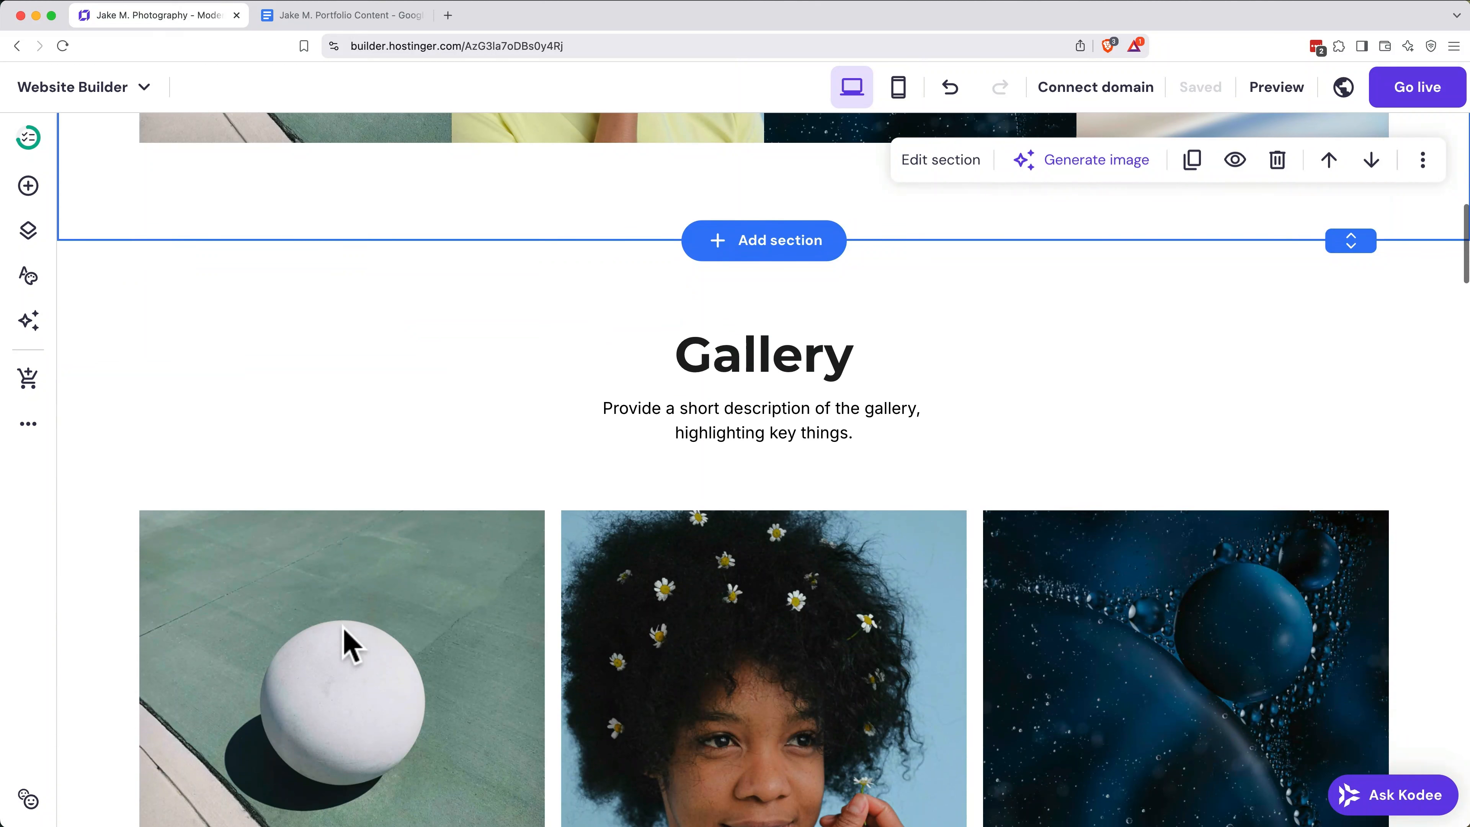
click(411, 443)
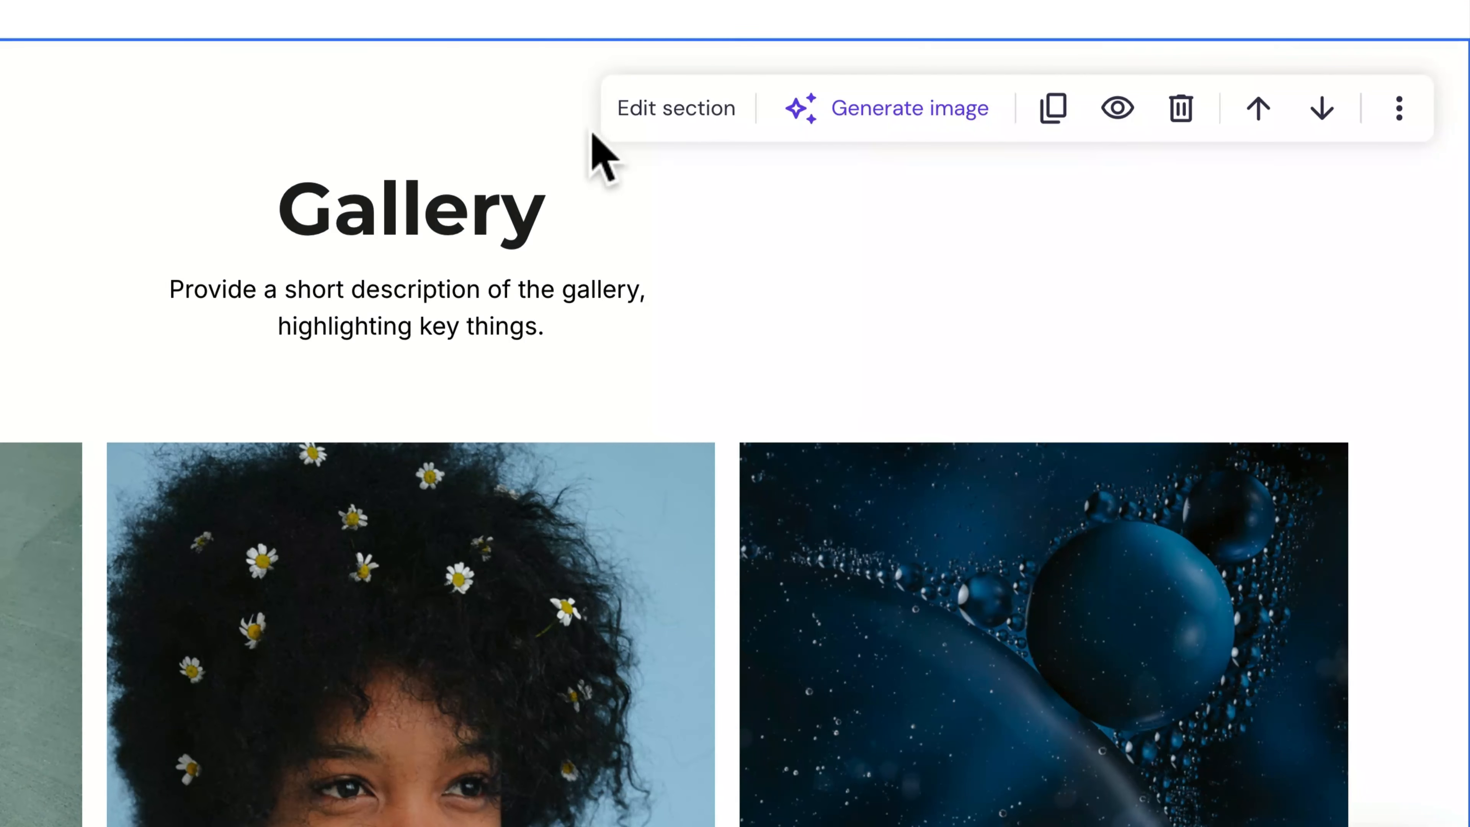
click(938, 284)
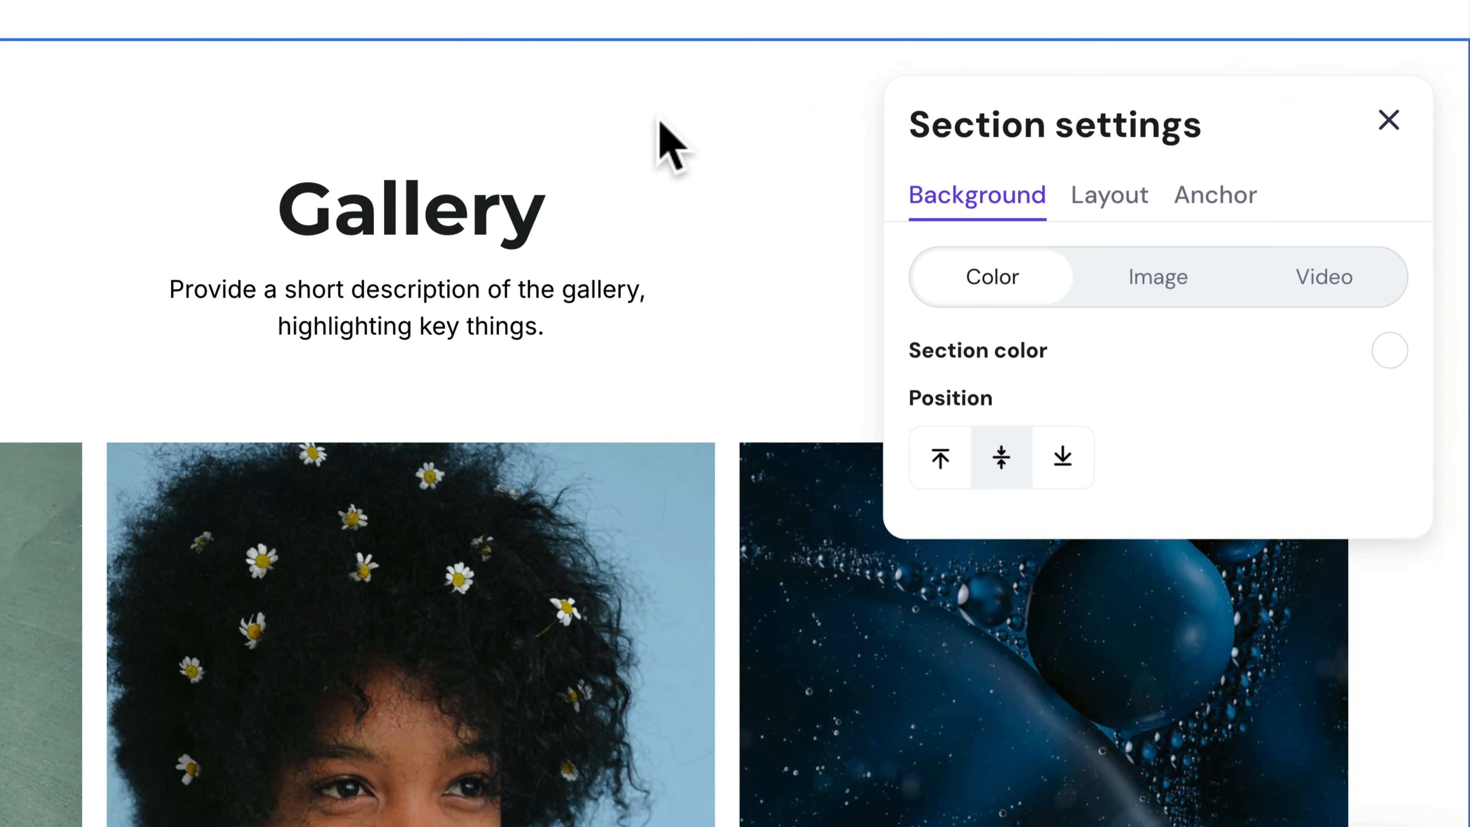
click(1216, 196)
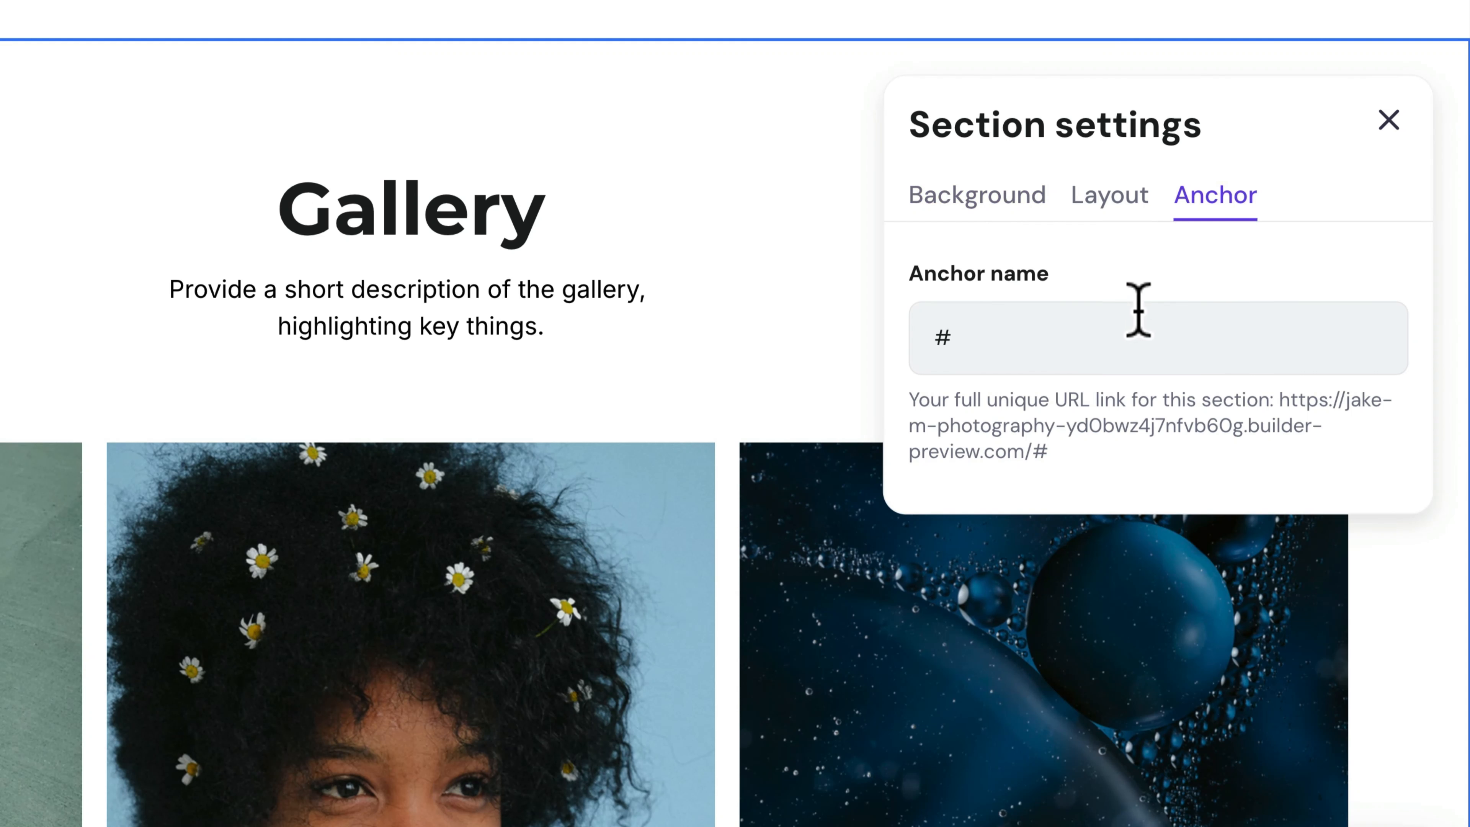
click(1127, 328)
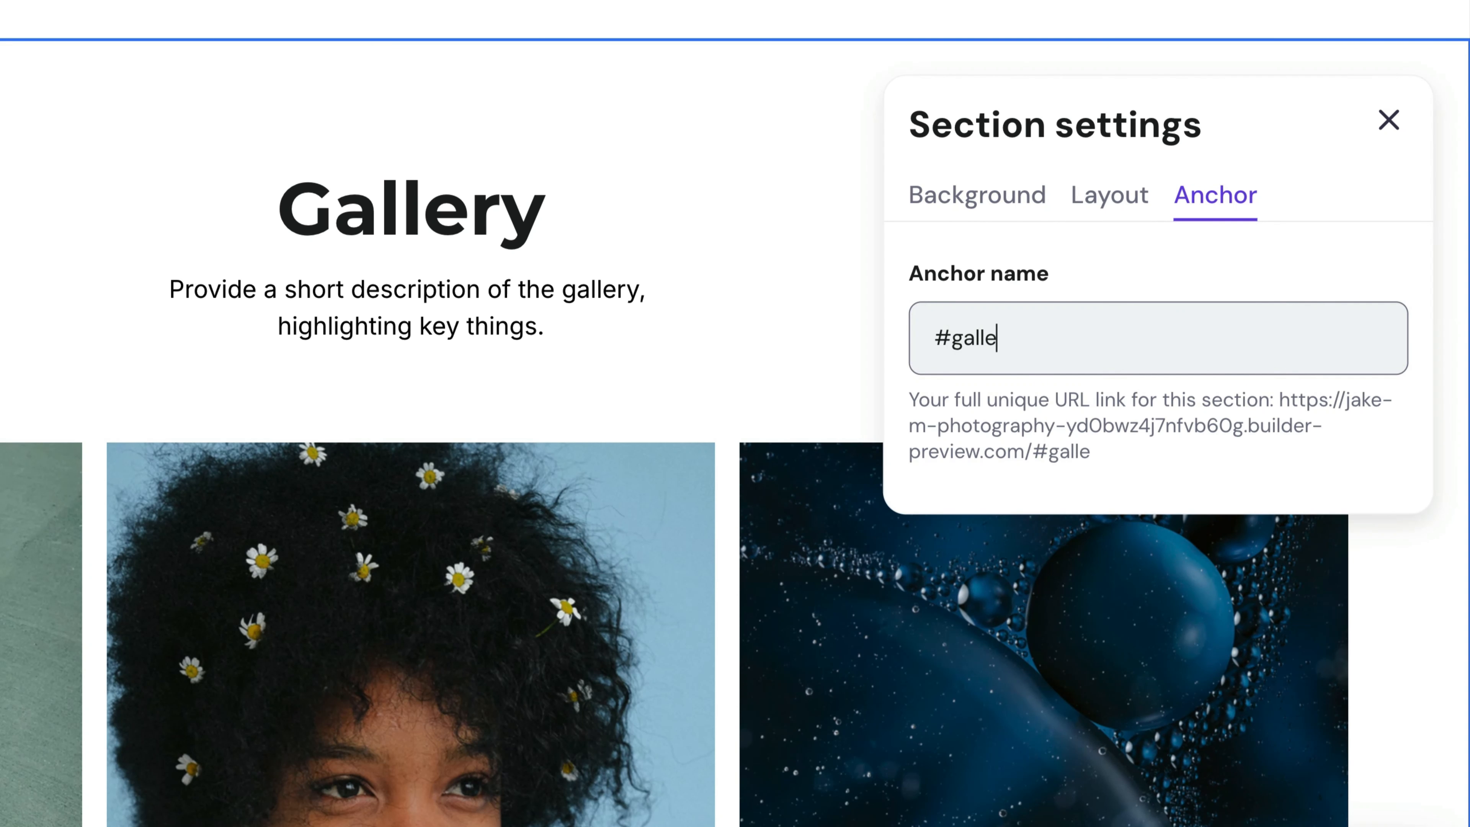
click(1388, 120)
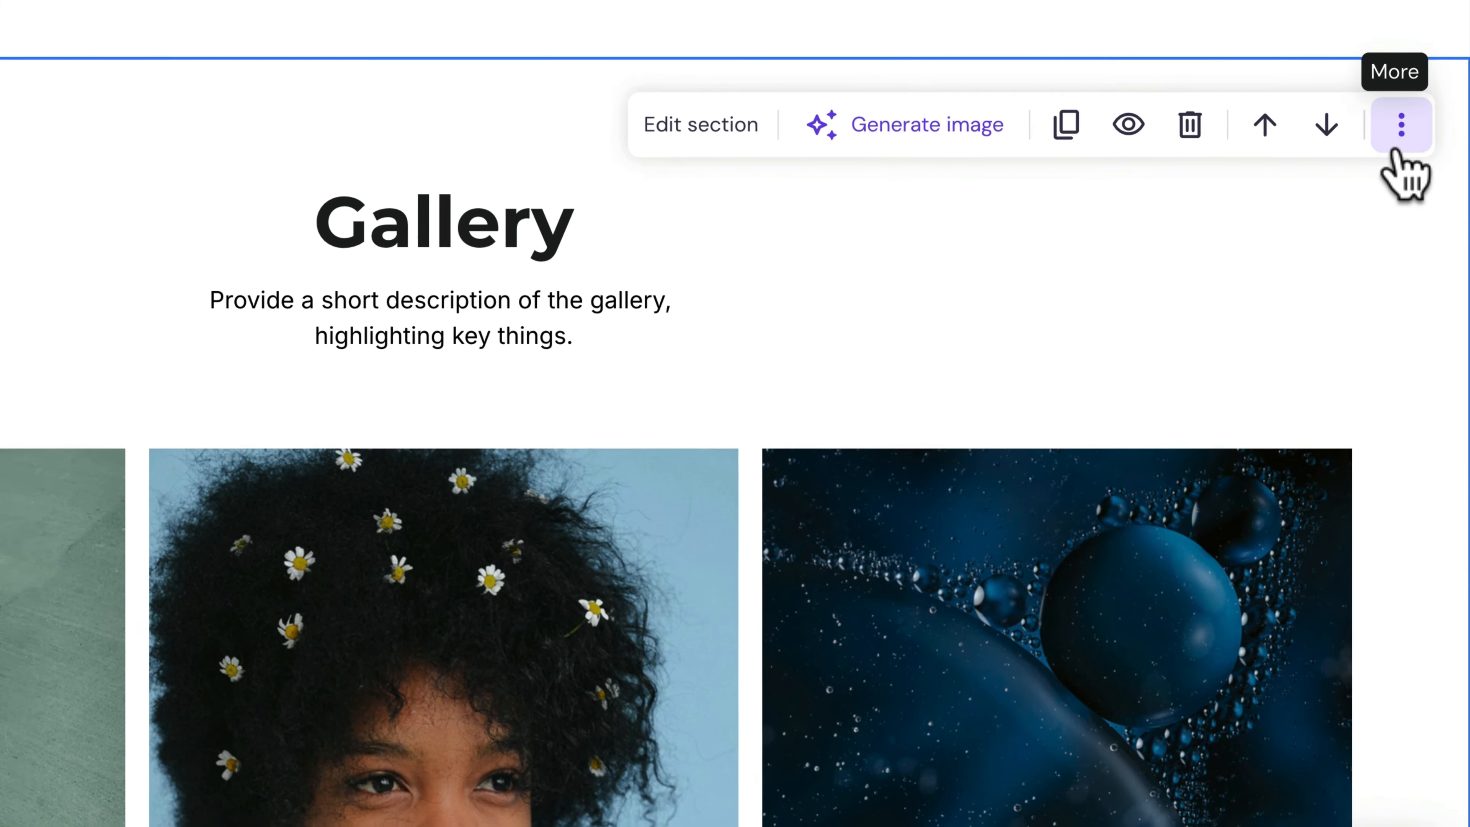
Step: Link the VIEW MY WORK button in the hero to the "gallery" section of the home page
scroll(1320, 310, up, 10)
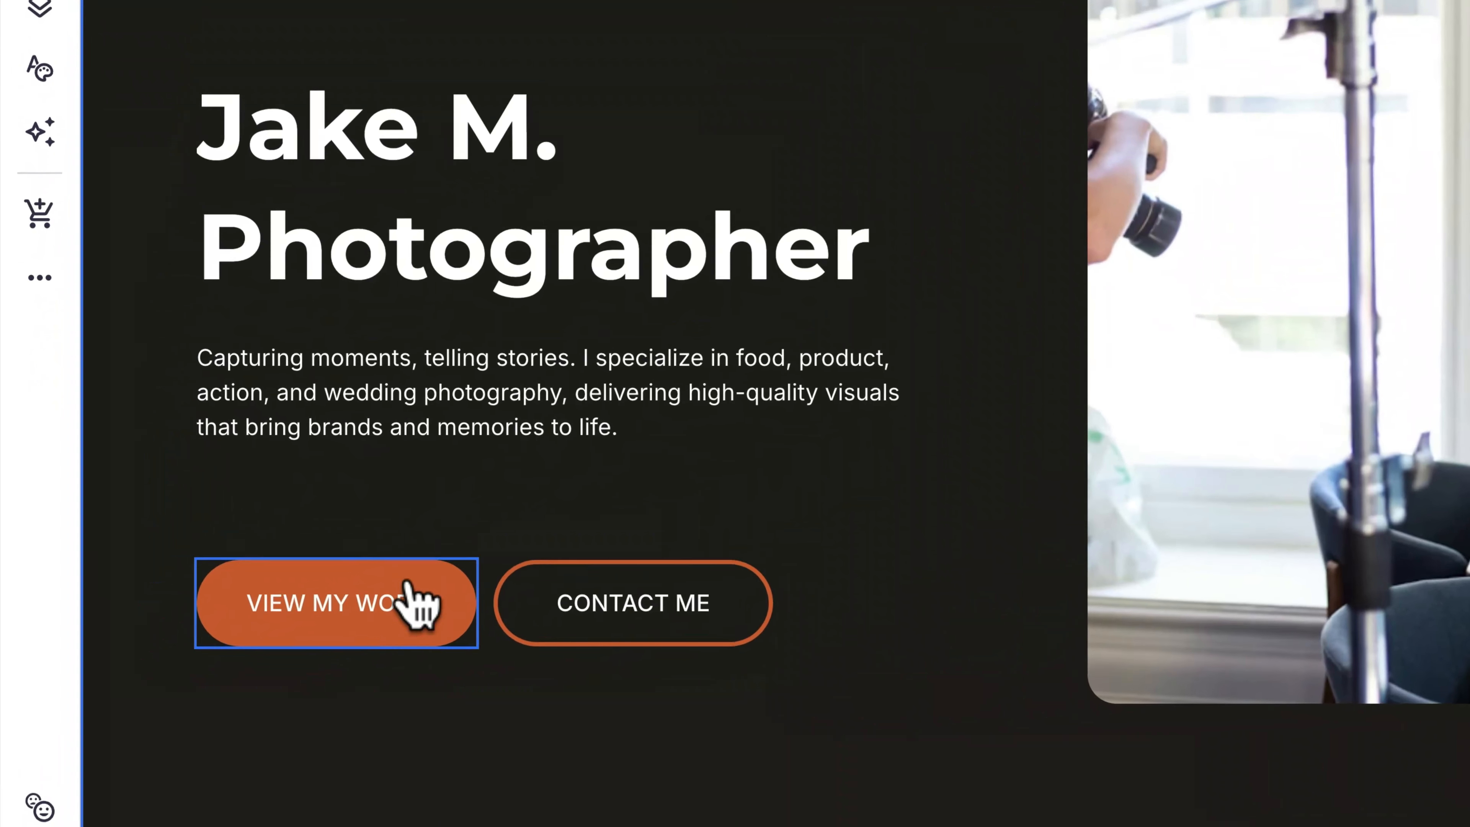
click(284, 652)
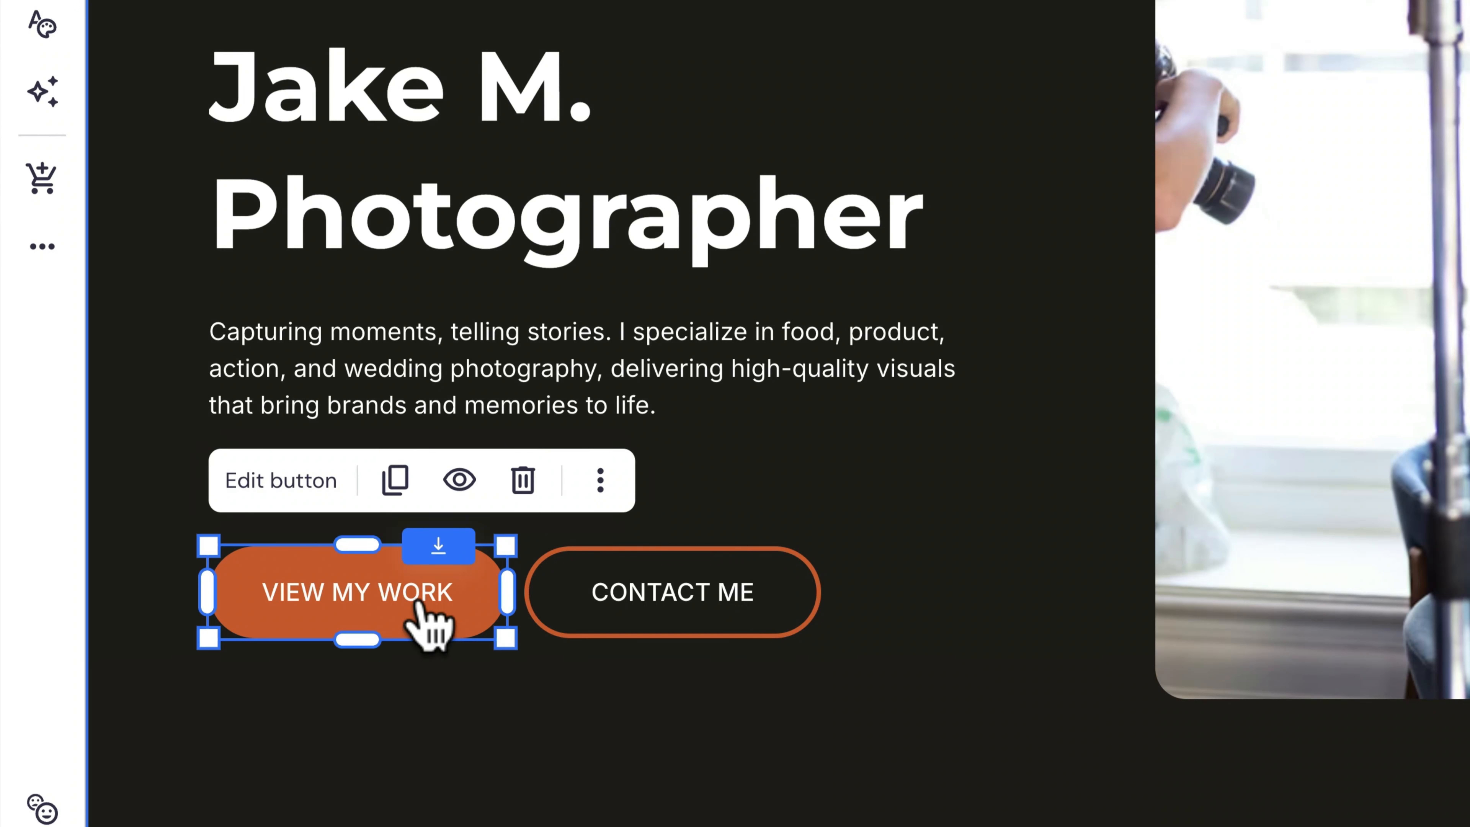
click(299, 487)
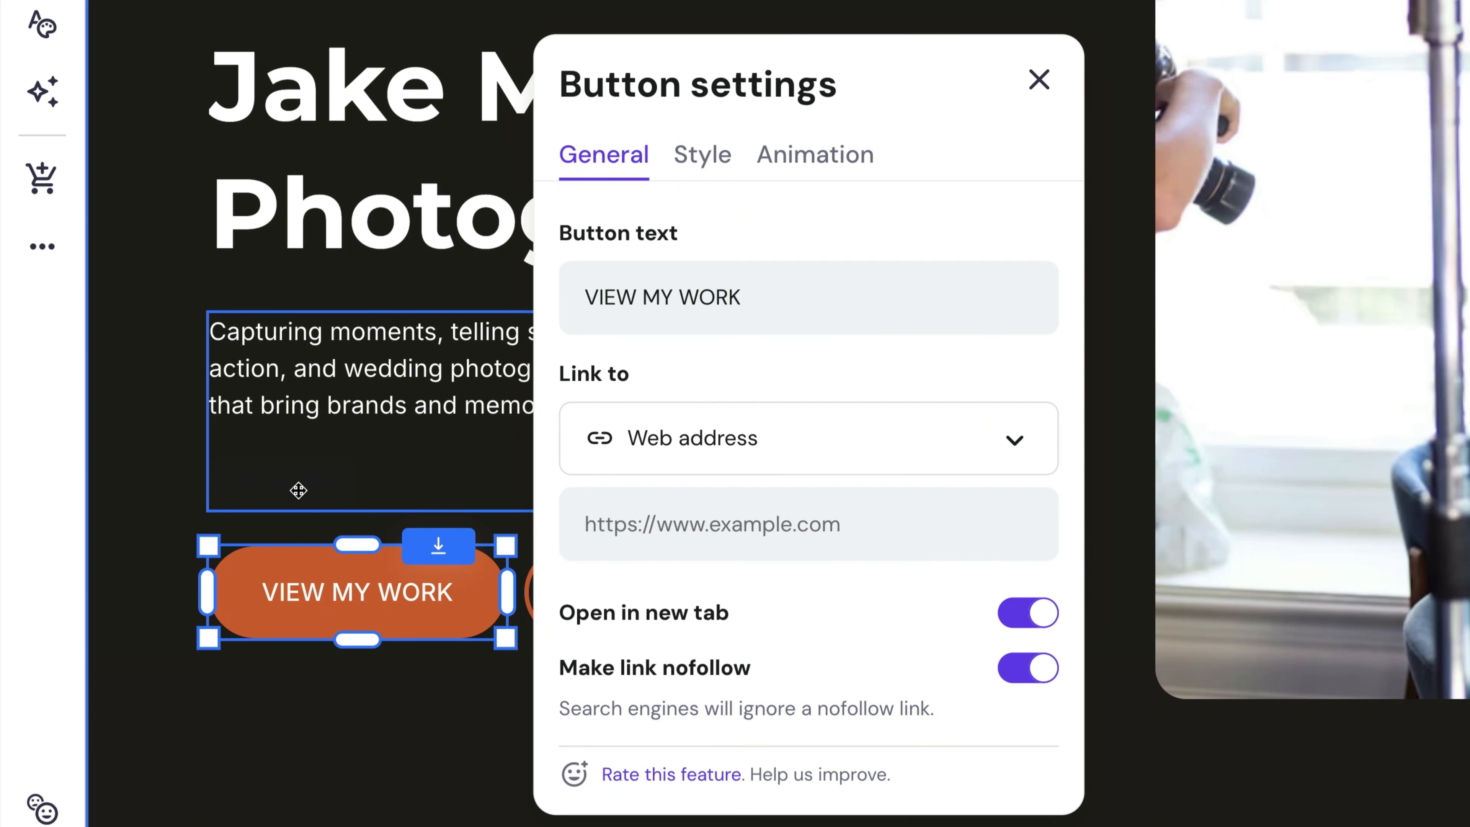
click(709, 446)
click(703, 638)
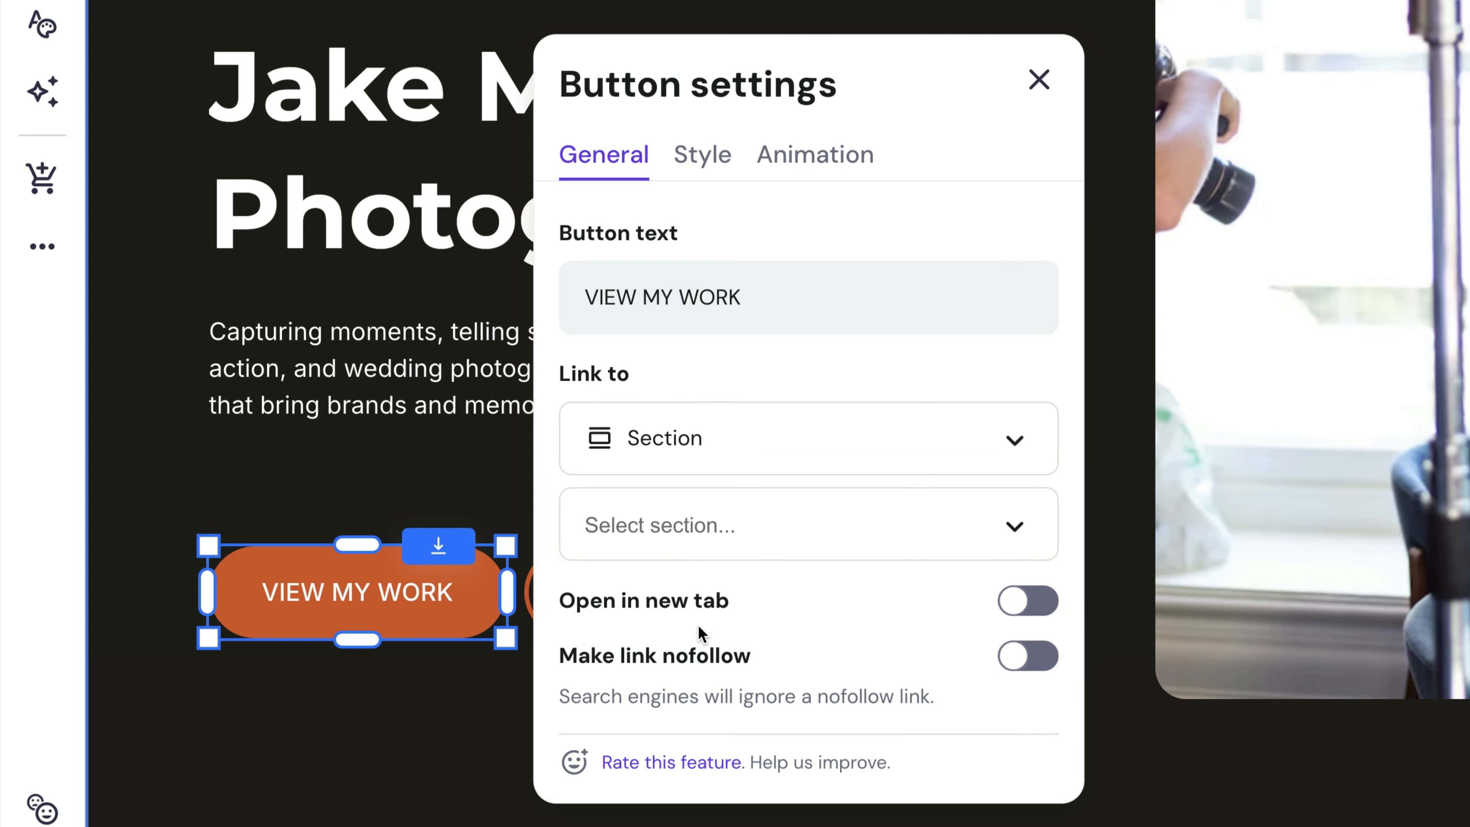
click(734, 539)
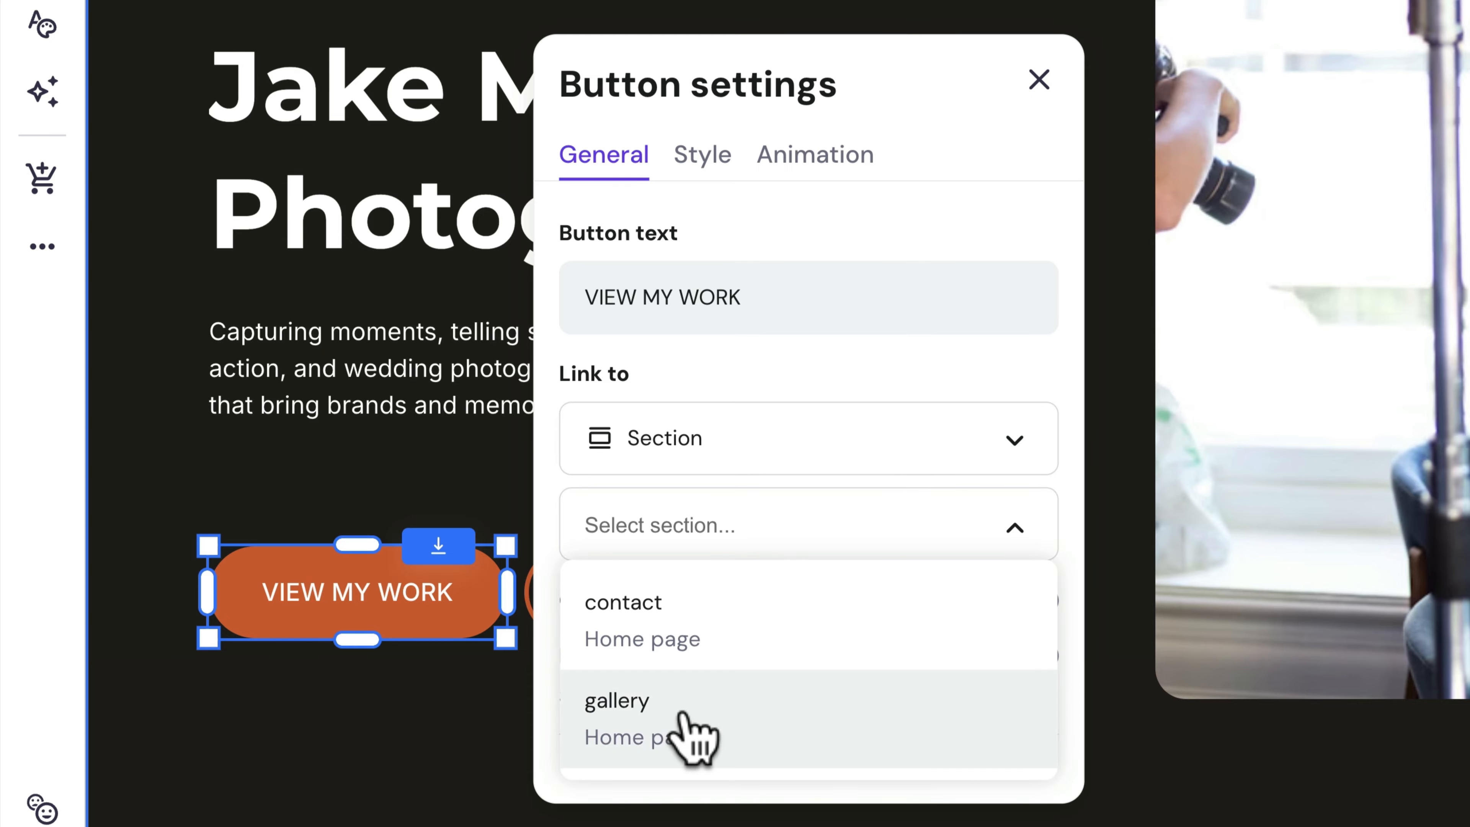
click(685, 741)
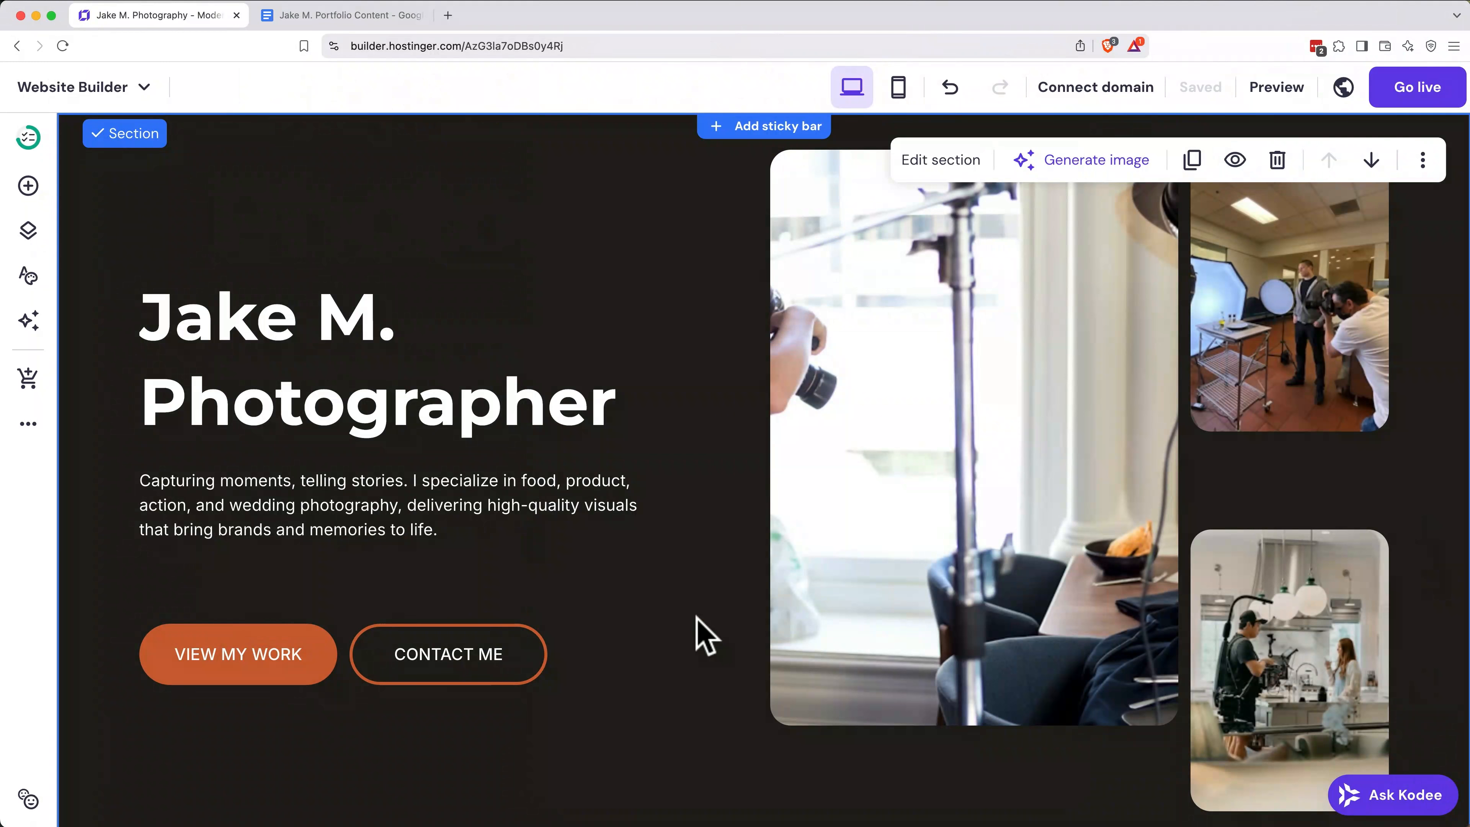
Step: Delete the large photo and the two smaller photos from the hero section
click(900, 466)
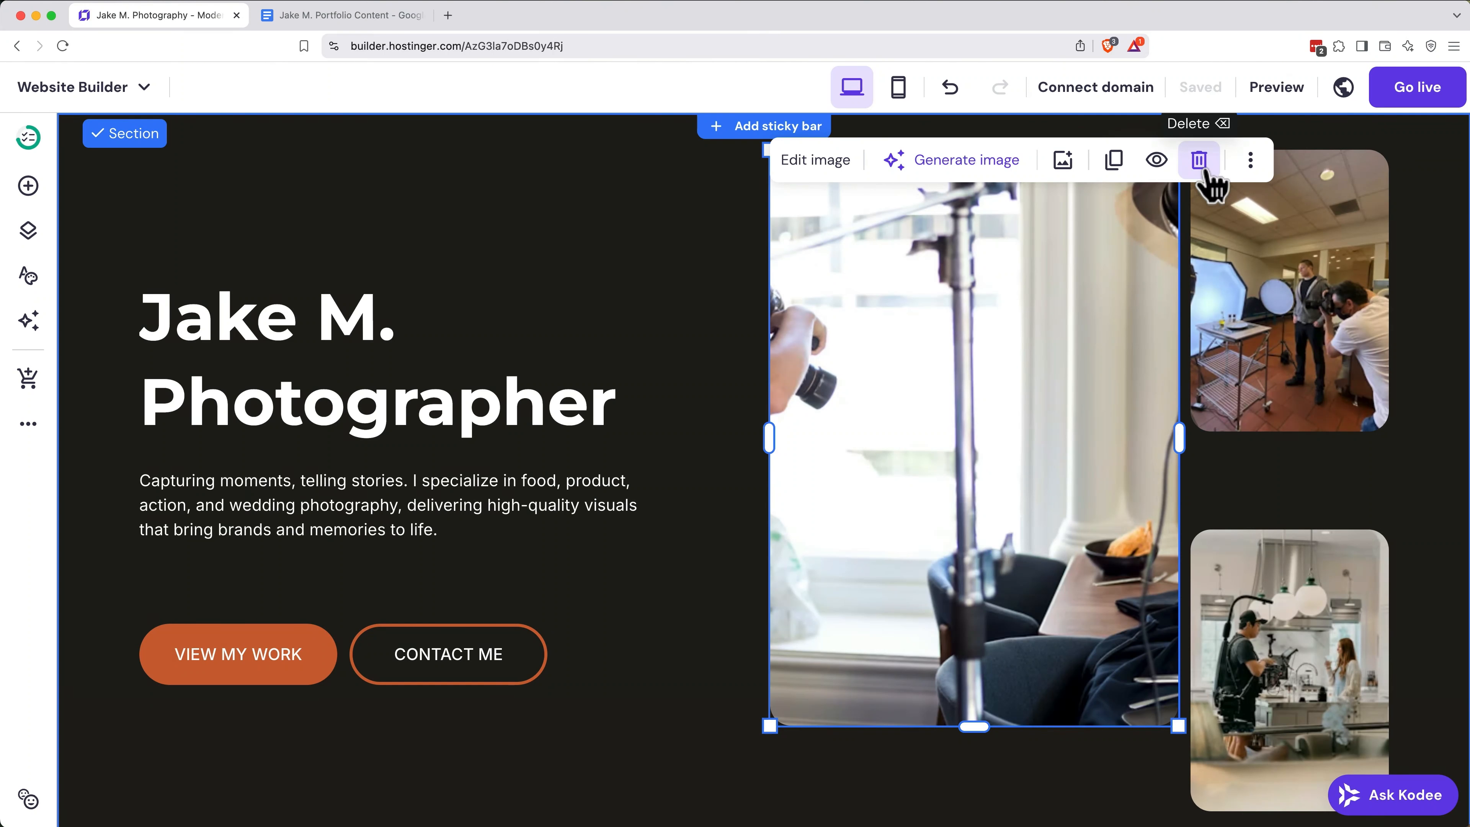
click(1201, 159)
click(1371, 159)
click(1354, 539)
click(1370, 483)
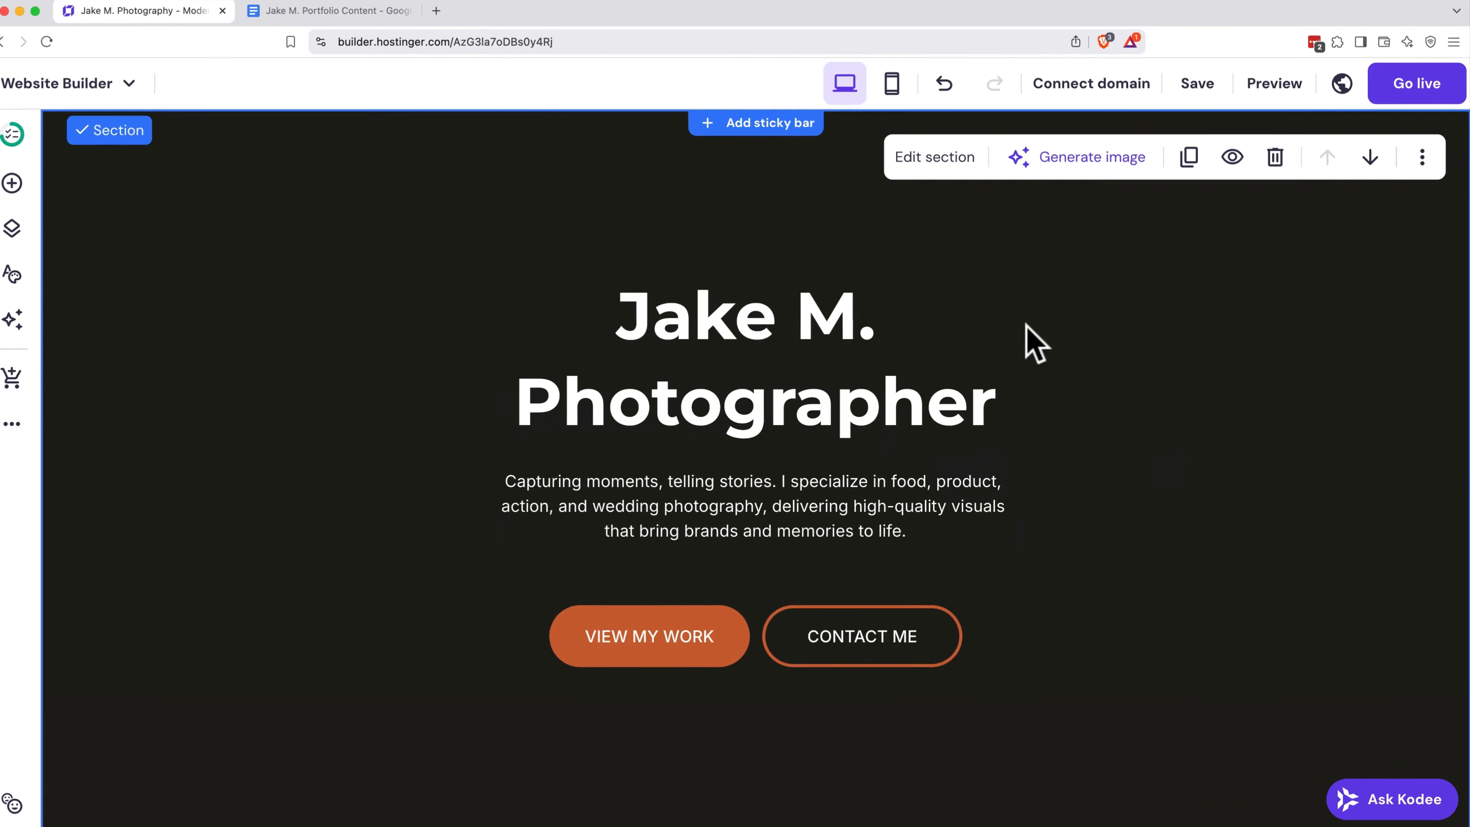
Step: Use the photo studio image from the media library as the hero section's background and set its overlay opacity to 71%
click(753, 87)
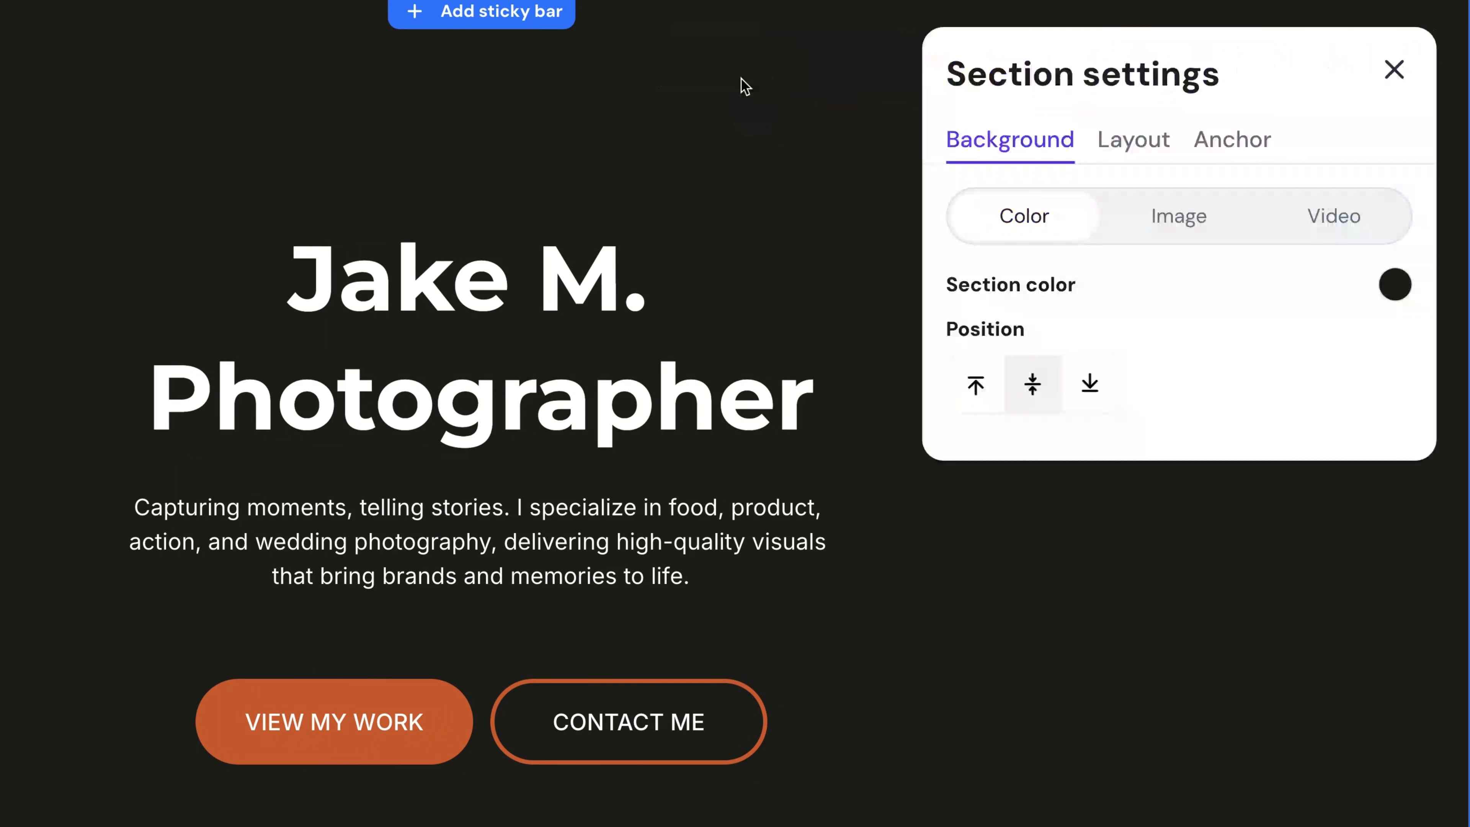
click(1184, 229)
click(1187, 492)
click(1244, 191)
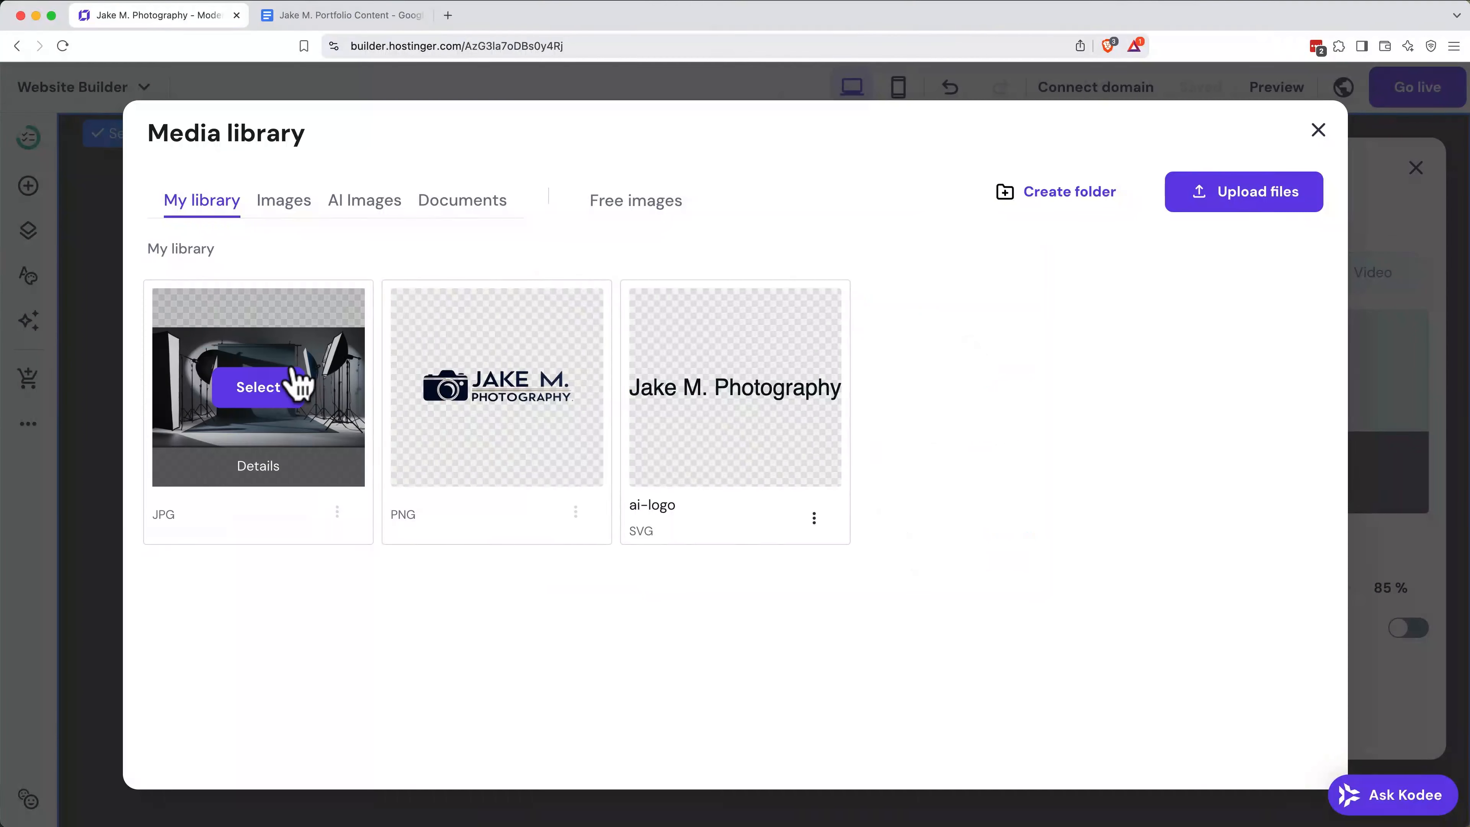
click(273, 394)
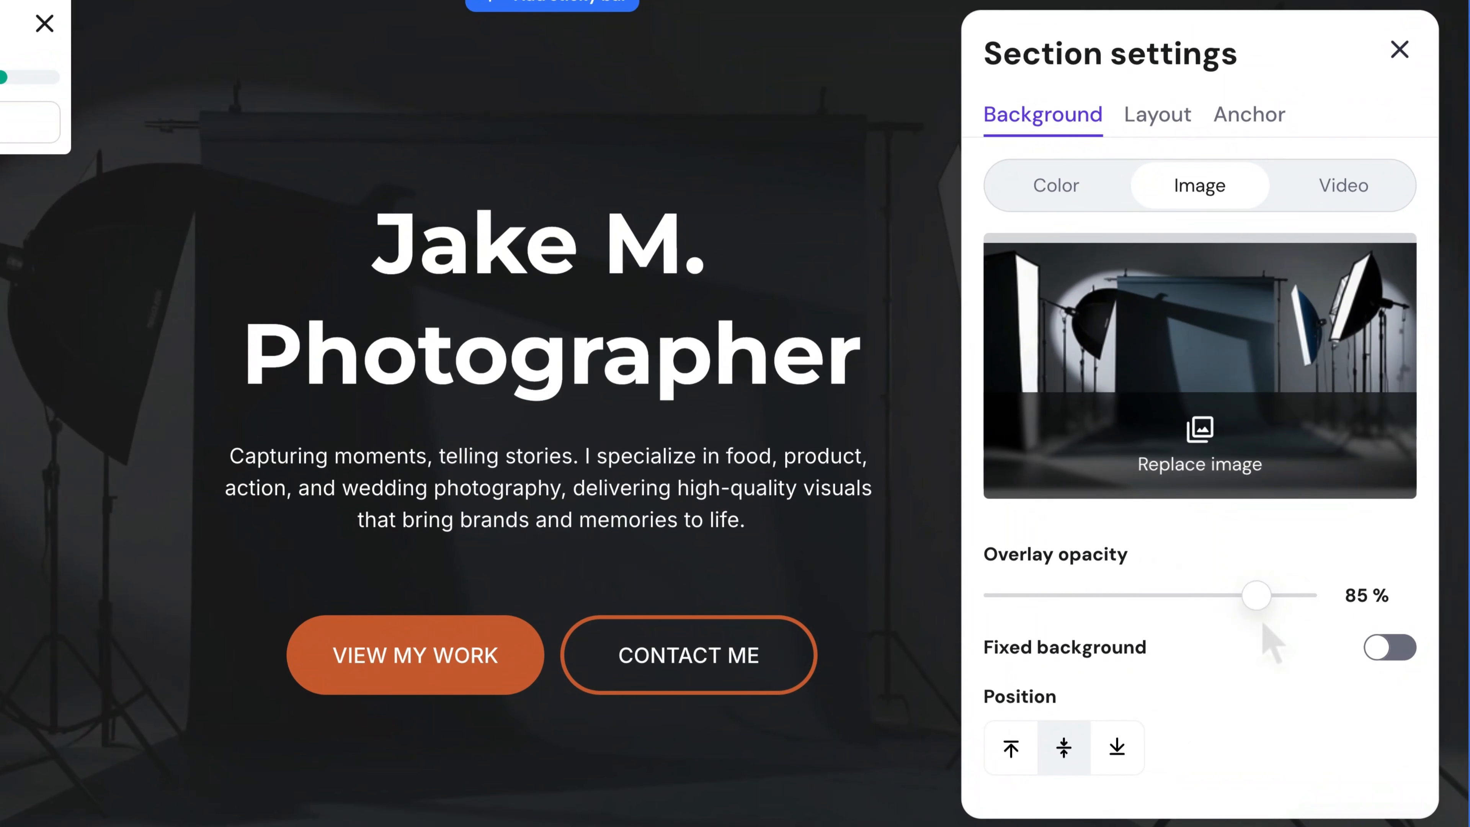
drag(1306, 588, 1213, 598)
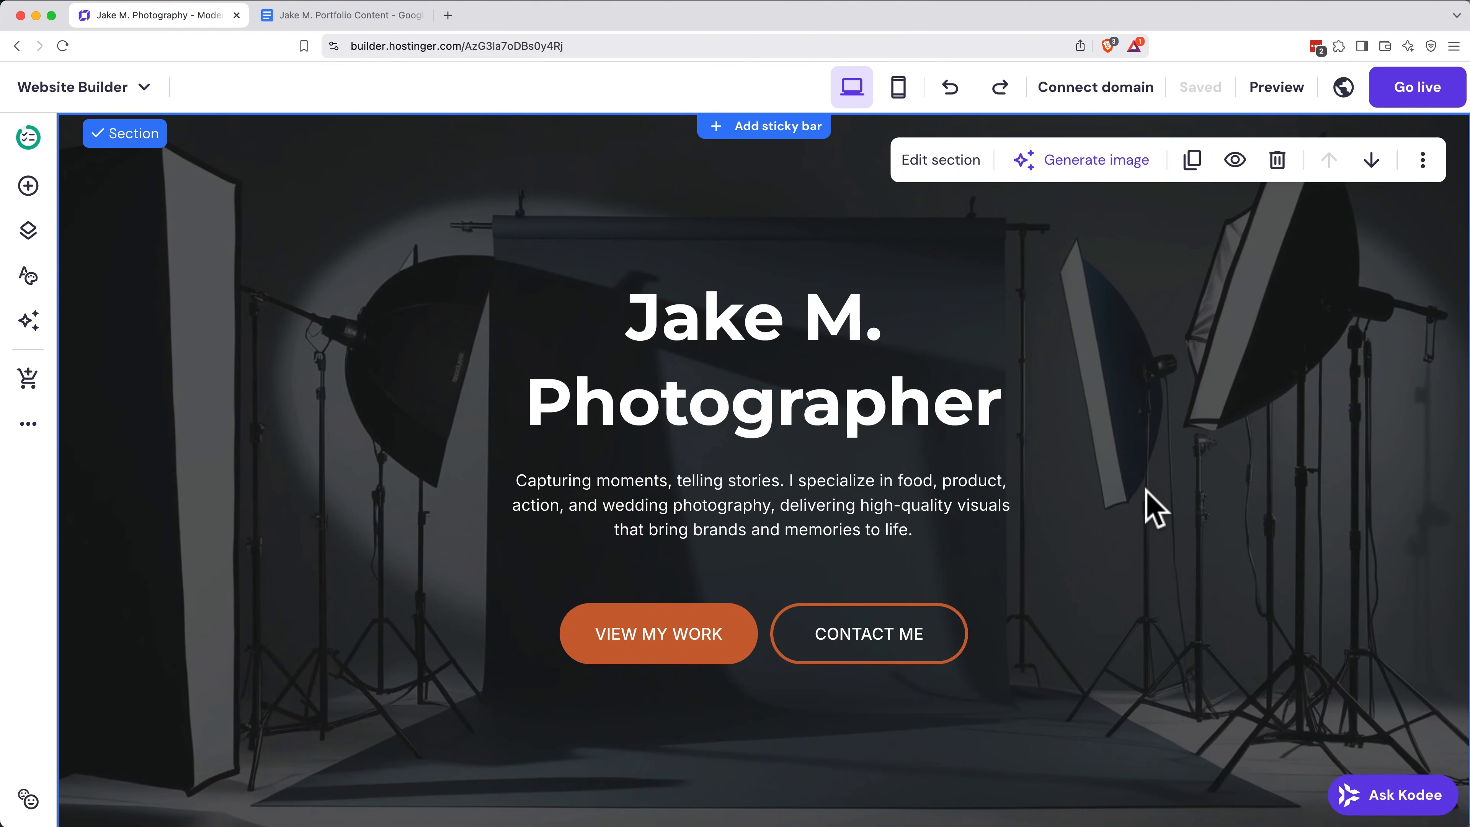
Step: Remove all four placeholder images from the first Gallery section's gallery
scroll(1152, 506, down, 10)
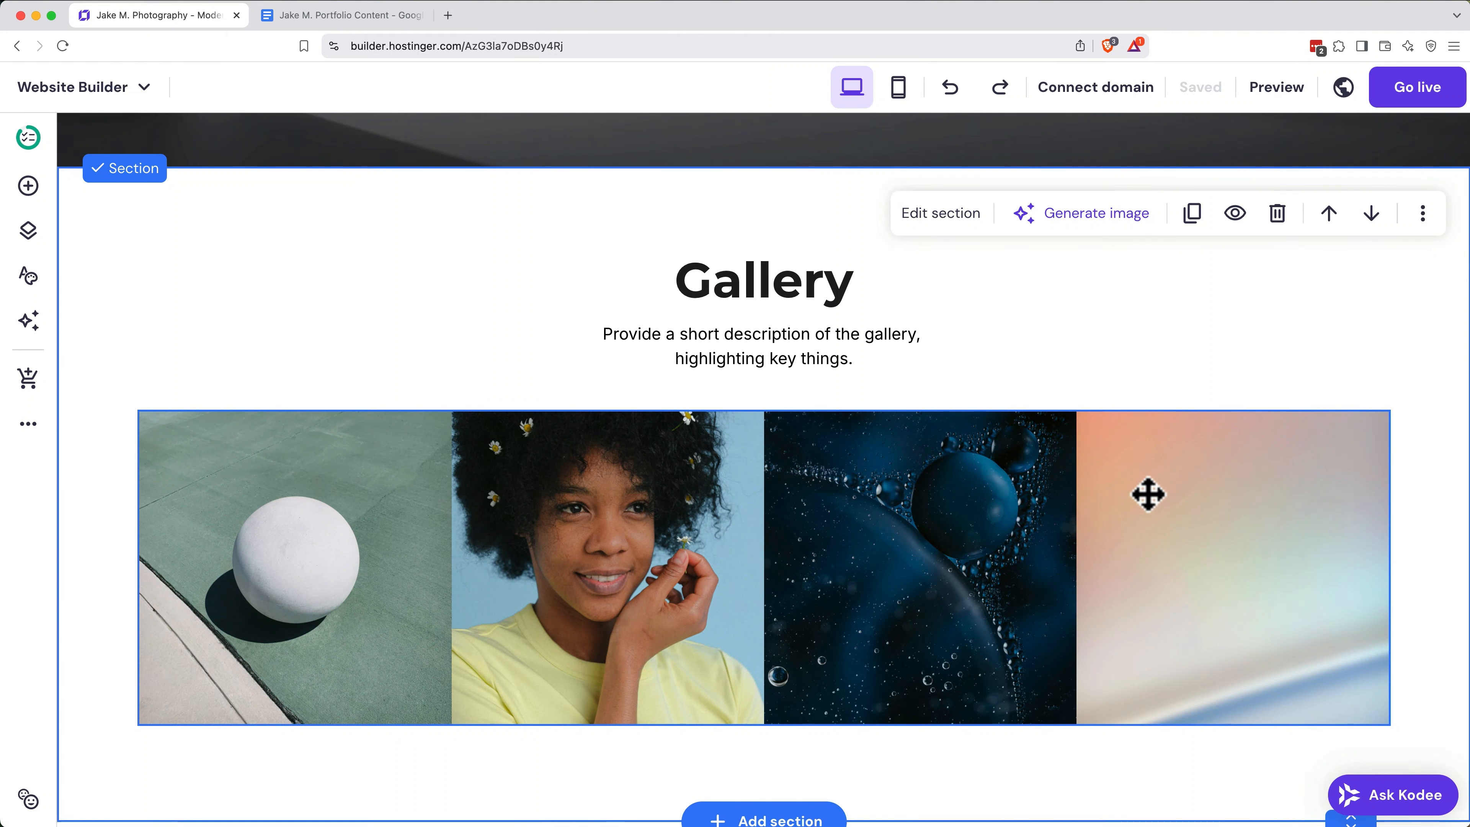
click(1027, 454)
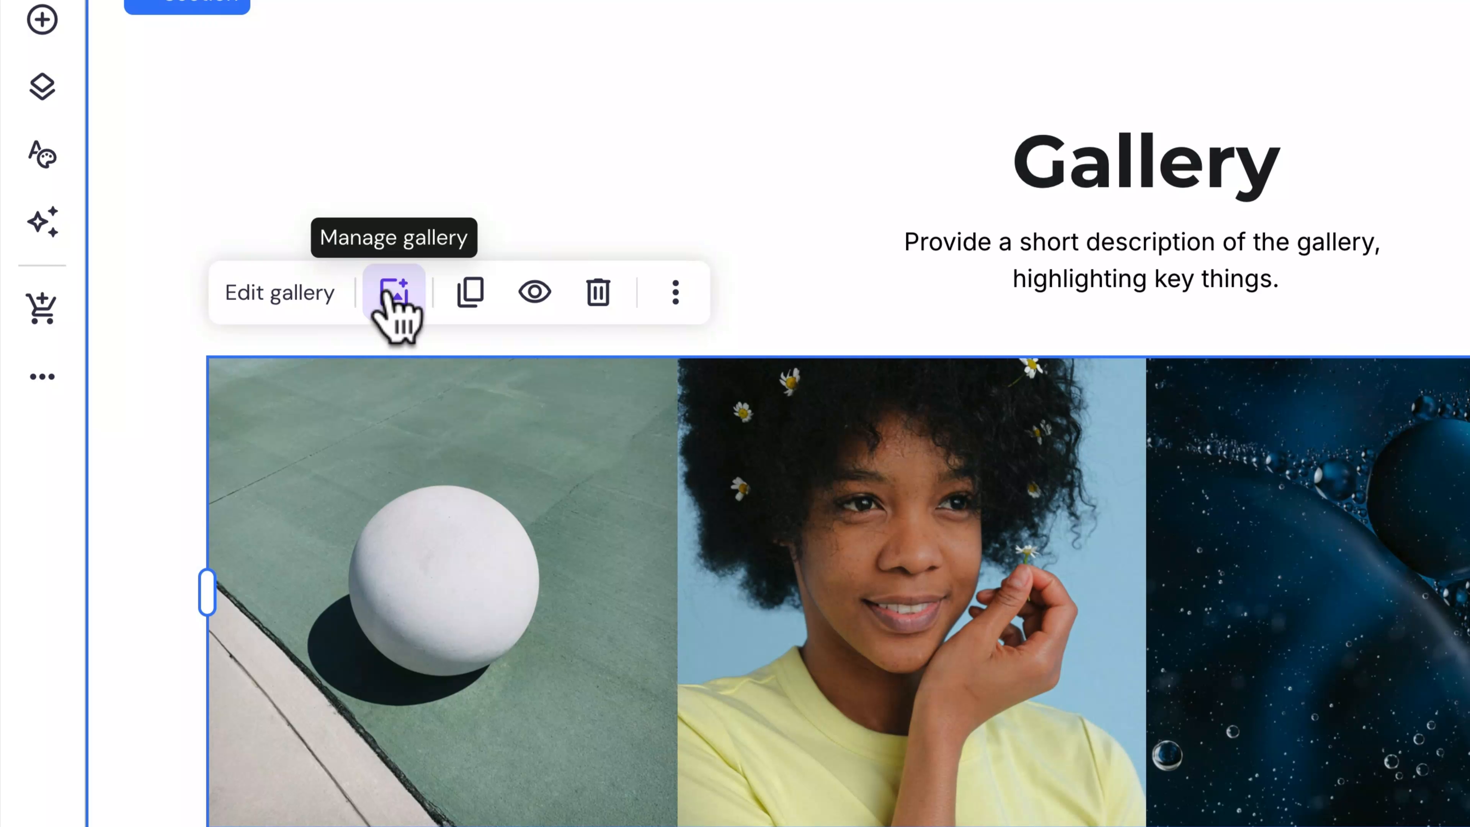
click(377, 302)
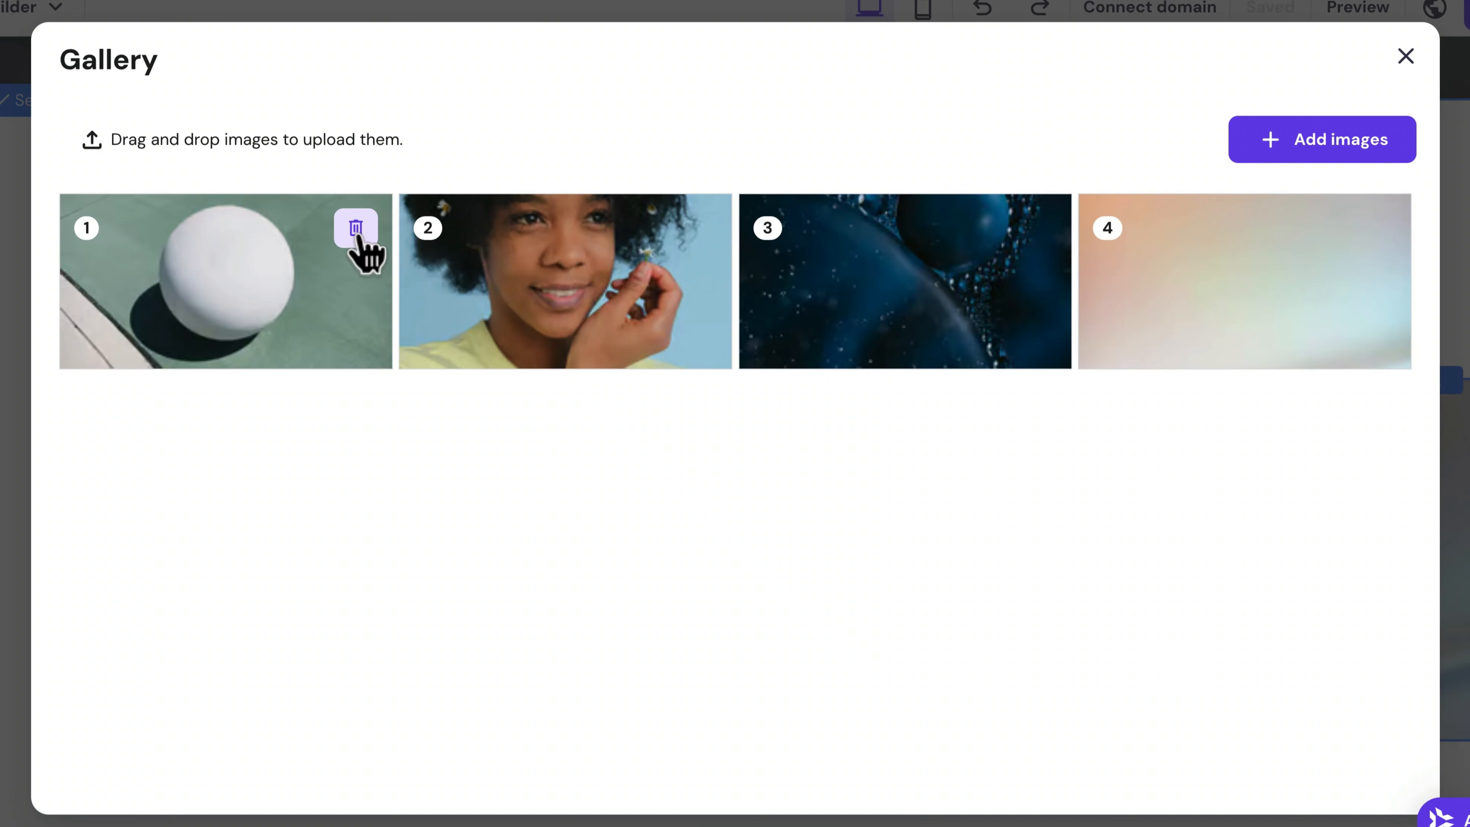
click(357, 236)
click(358, 236)
click(357, 232)
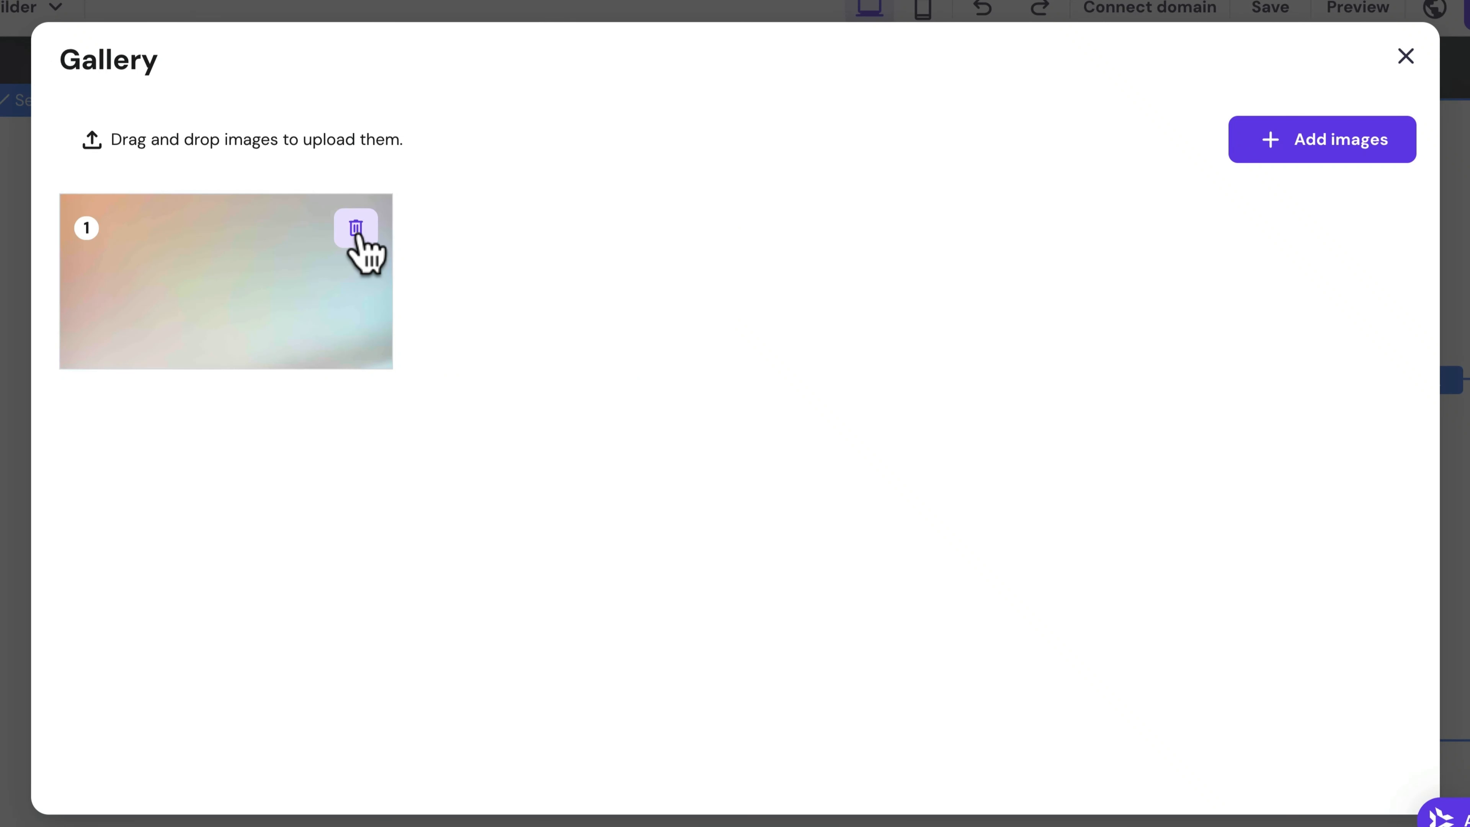
click(356, 231)
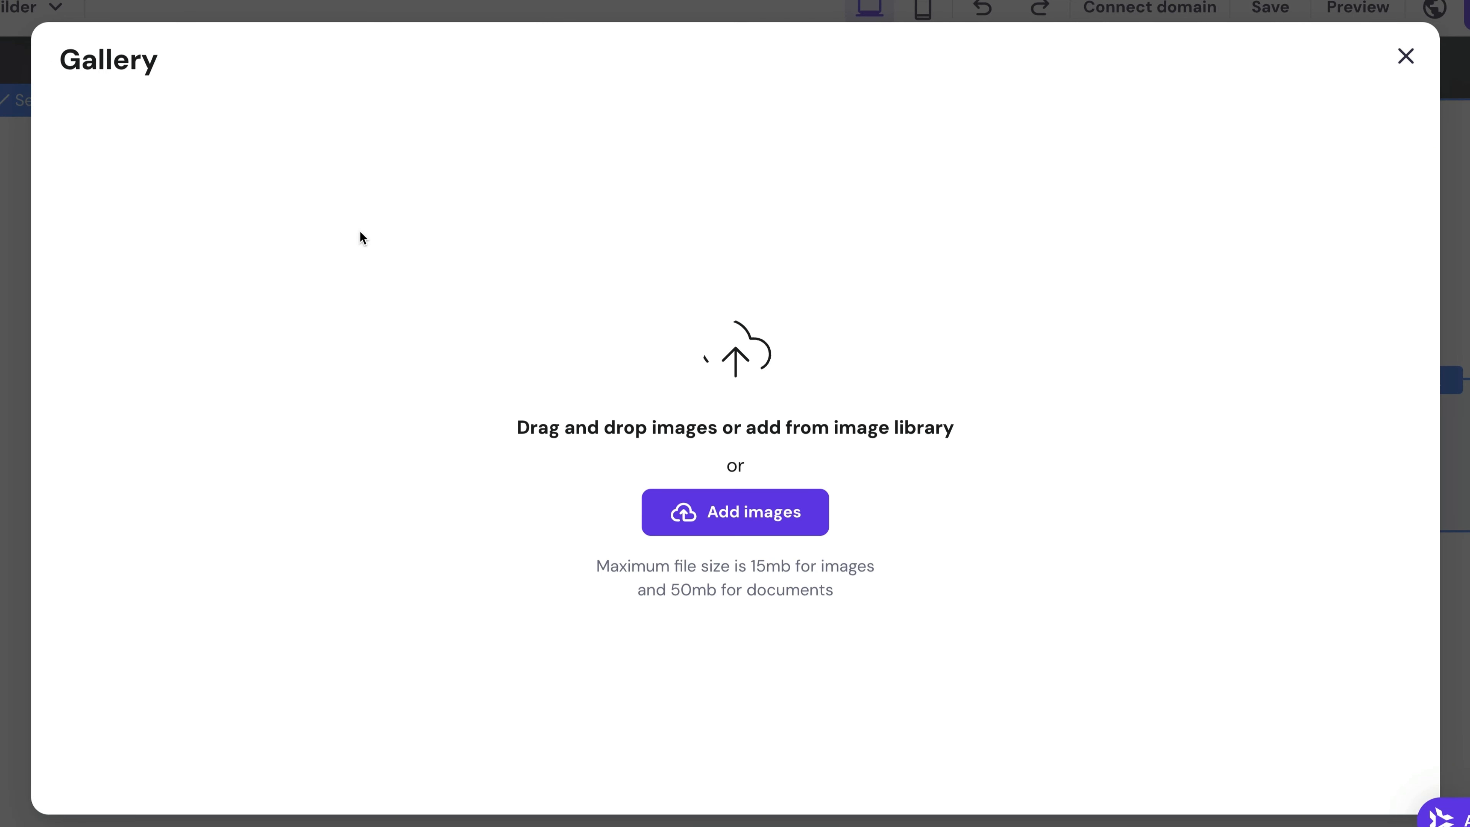
Step: Fill the first gallery with the eight brand logos, placing Ever After Events before Fresh Bite Catering
click(715, 525)
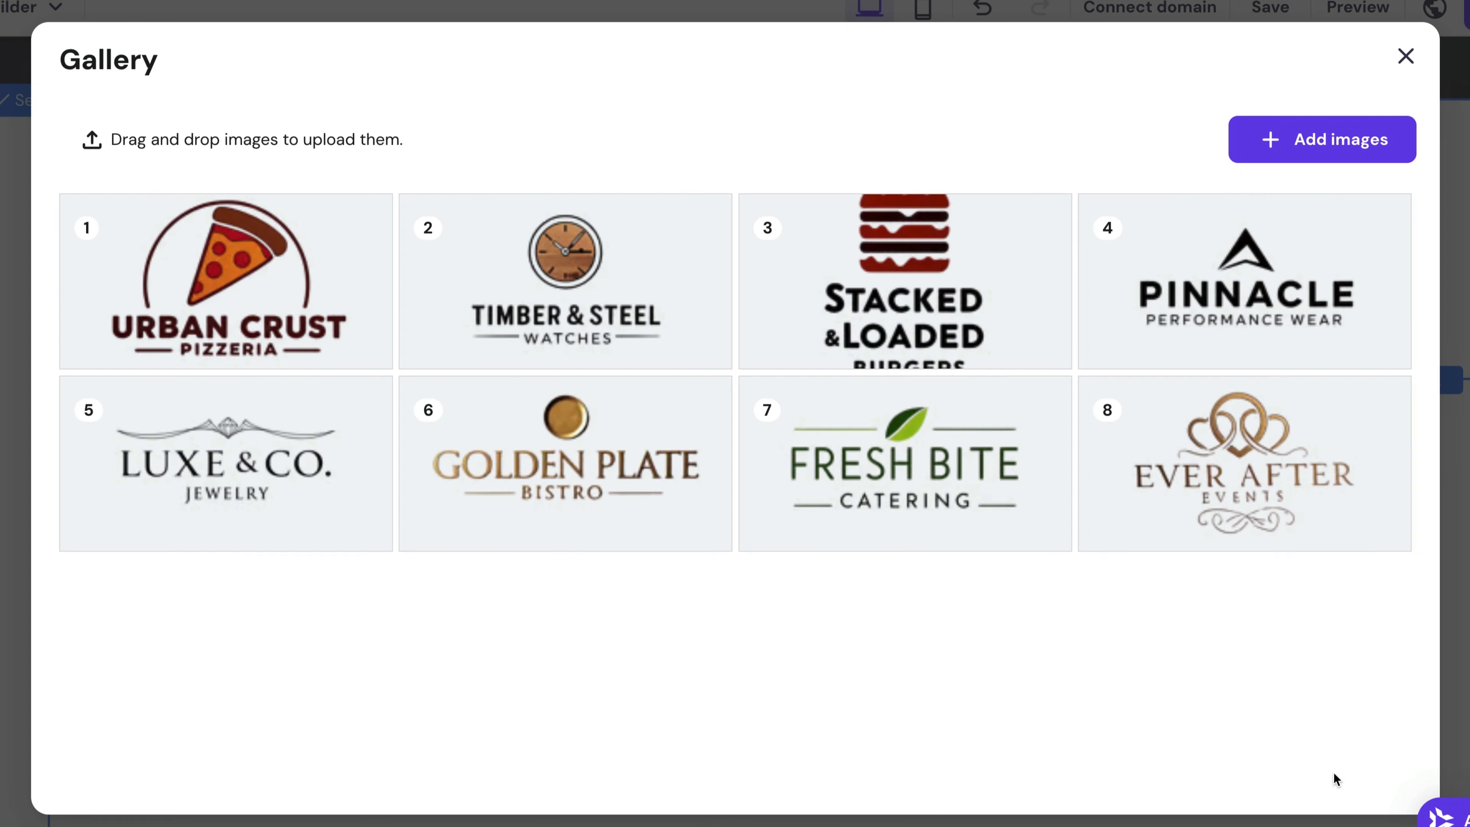
drag(1276, 515, 842, 515)
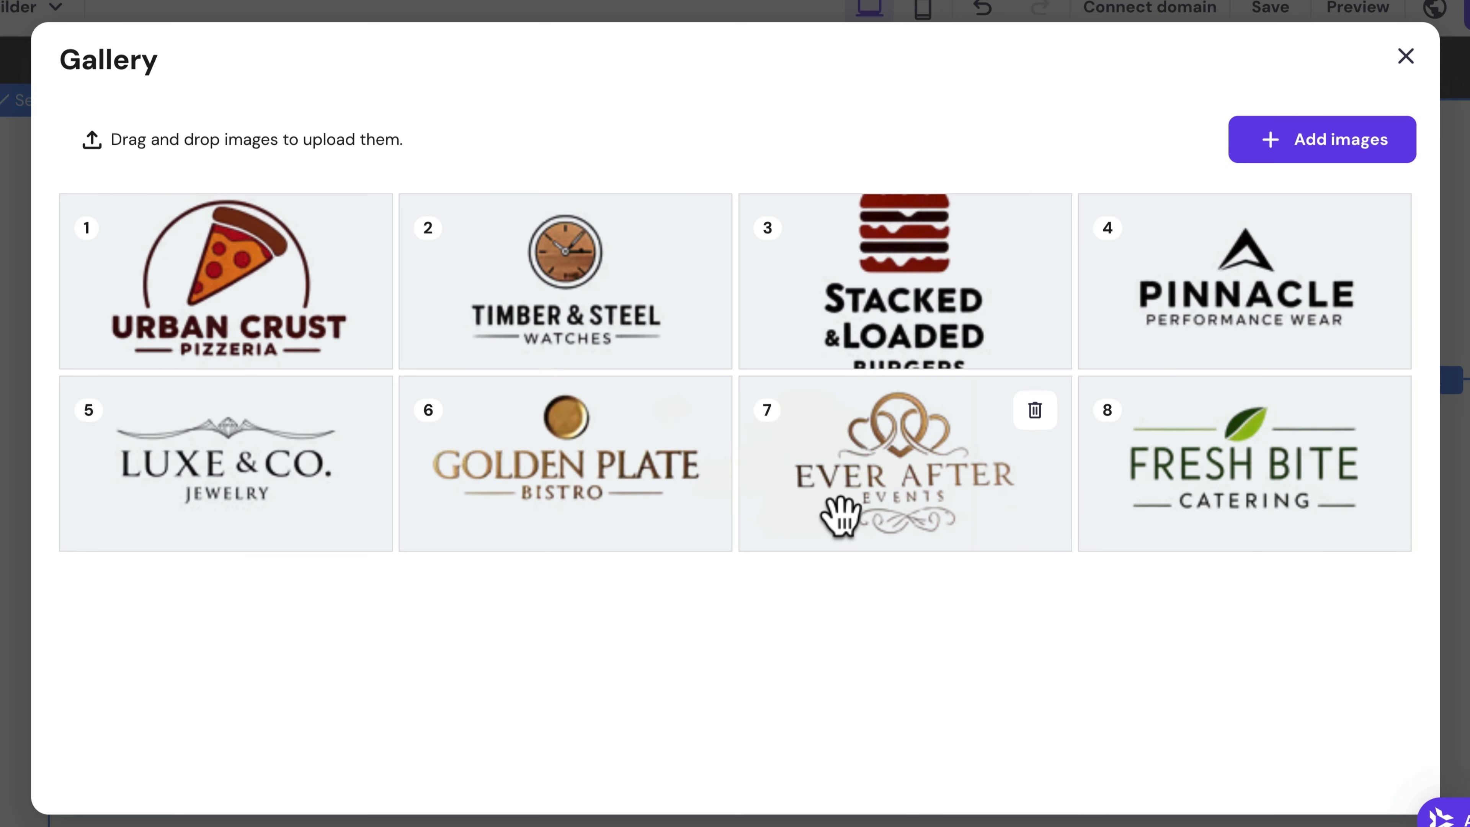
click(1409, 64)
Step: Set the logo gallery's grid layout to 8 items per row
scroll(1238, 351, down, 2)
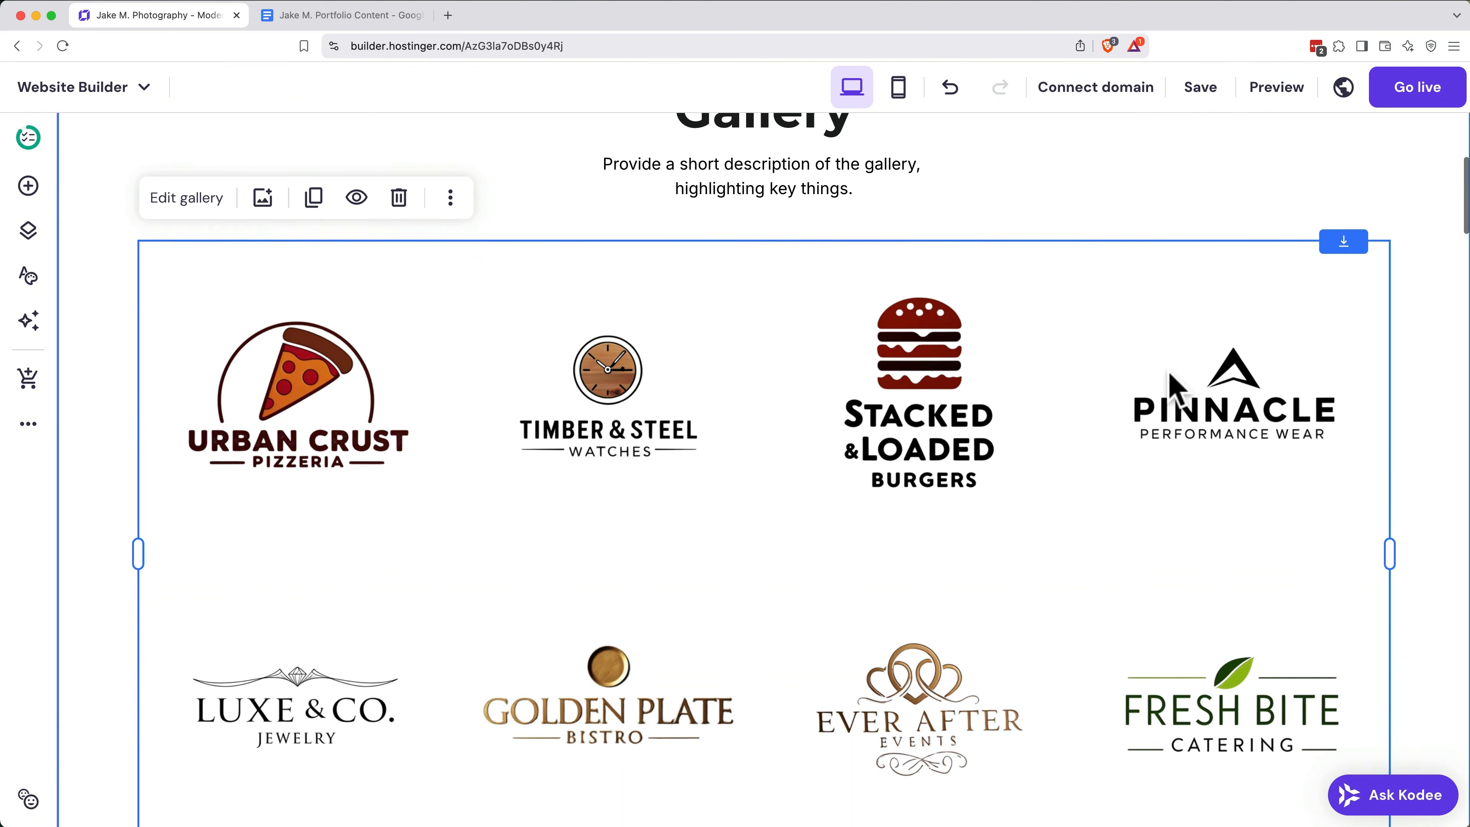
click(187, 197)
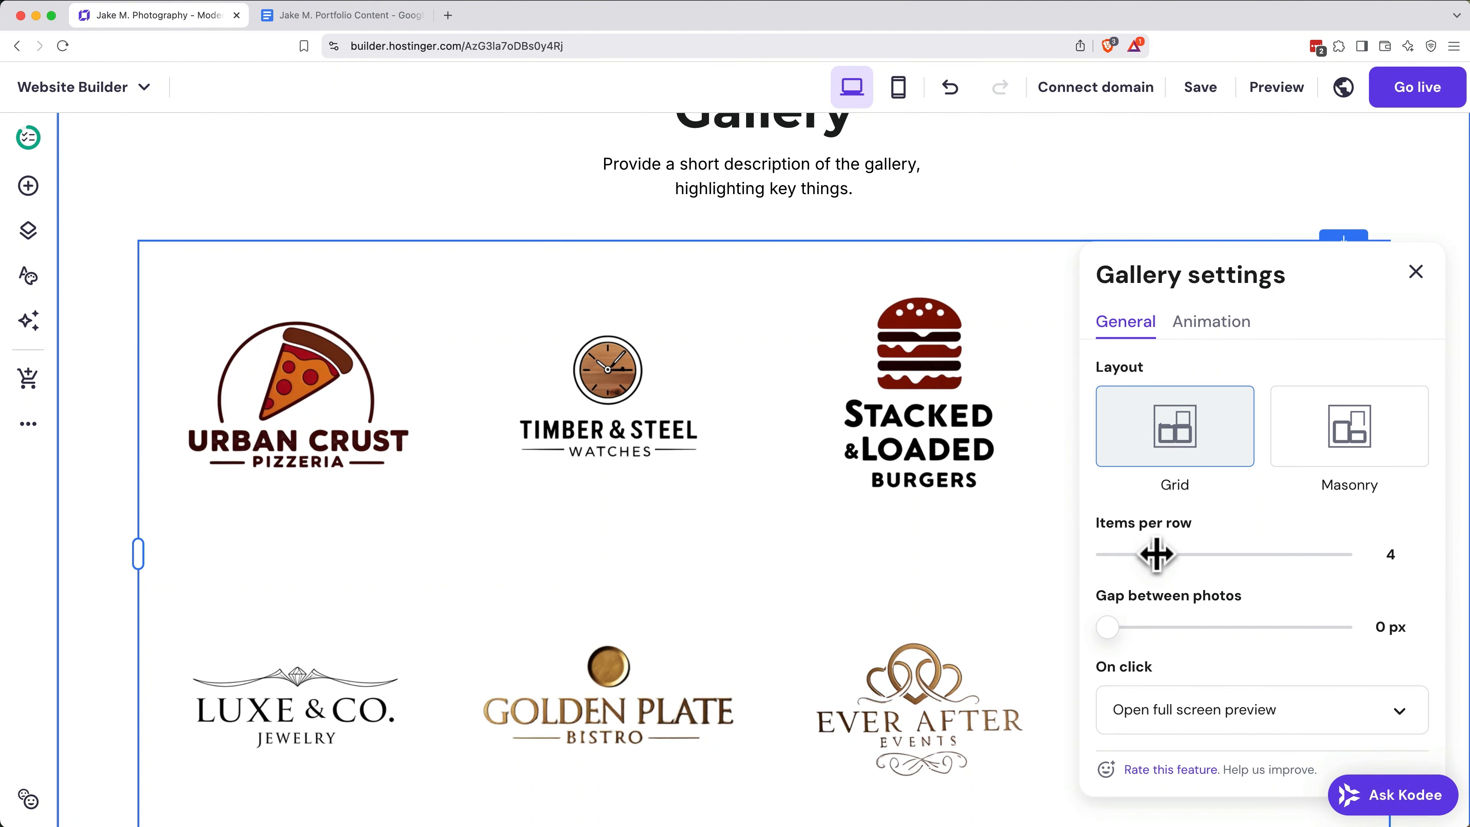
drag(1158, 555, 1217, 555)
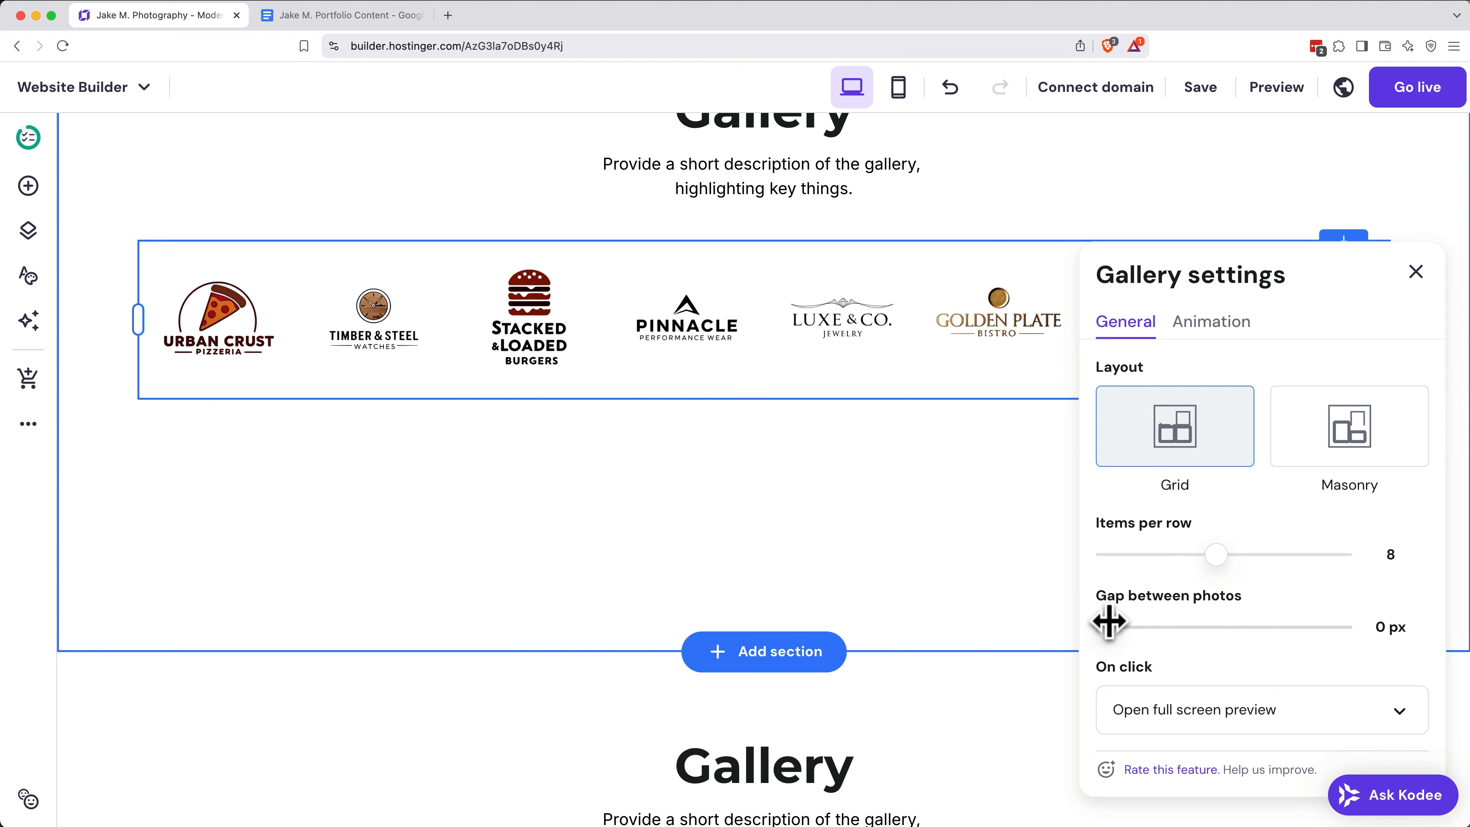
Step: Delete the heading and the description text above the row of brand logos
scroll(653, 344, up, 3)
click(679, 338)
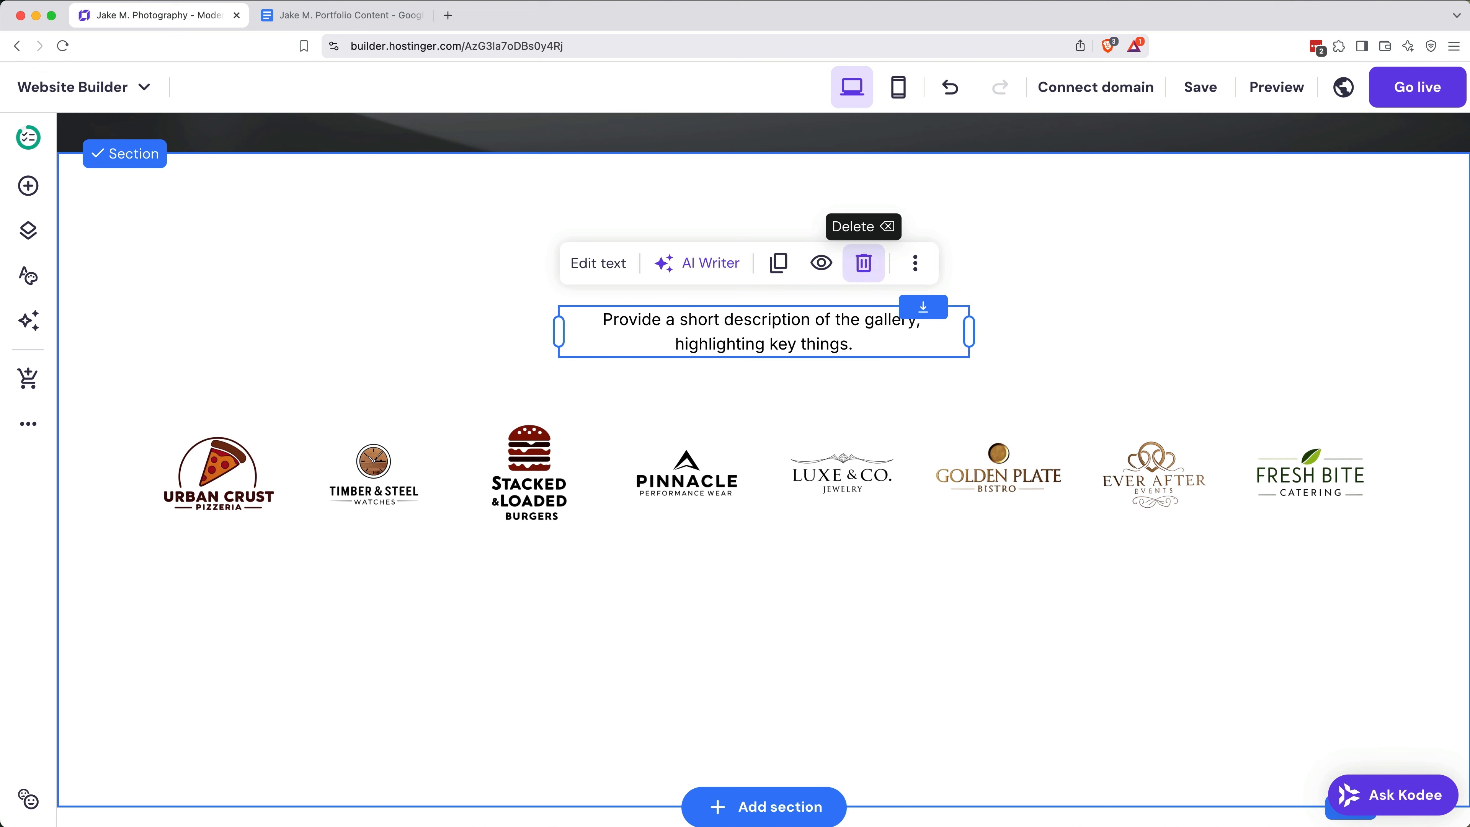
click(863, 263)
Step: Move the logo gallery up near the top of its section and shorten the section to fit the single logo row
drag(810, 480, 814, 262)
scroll(862, 429, down, 2)
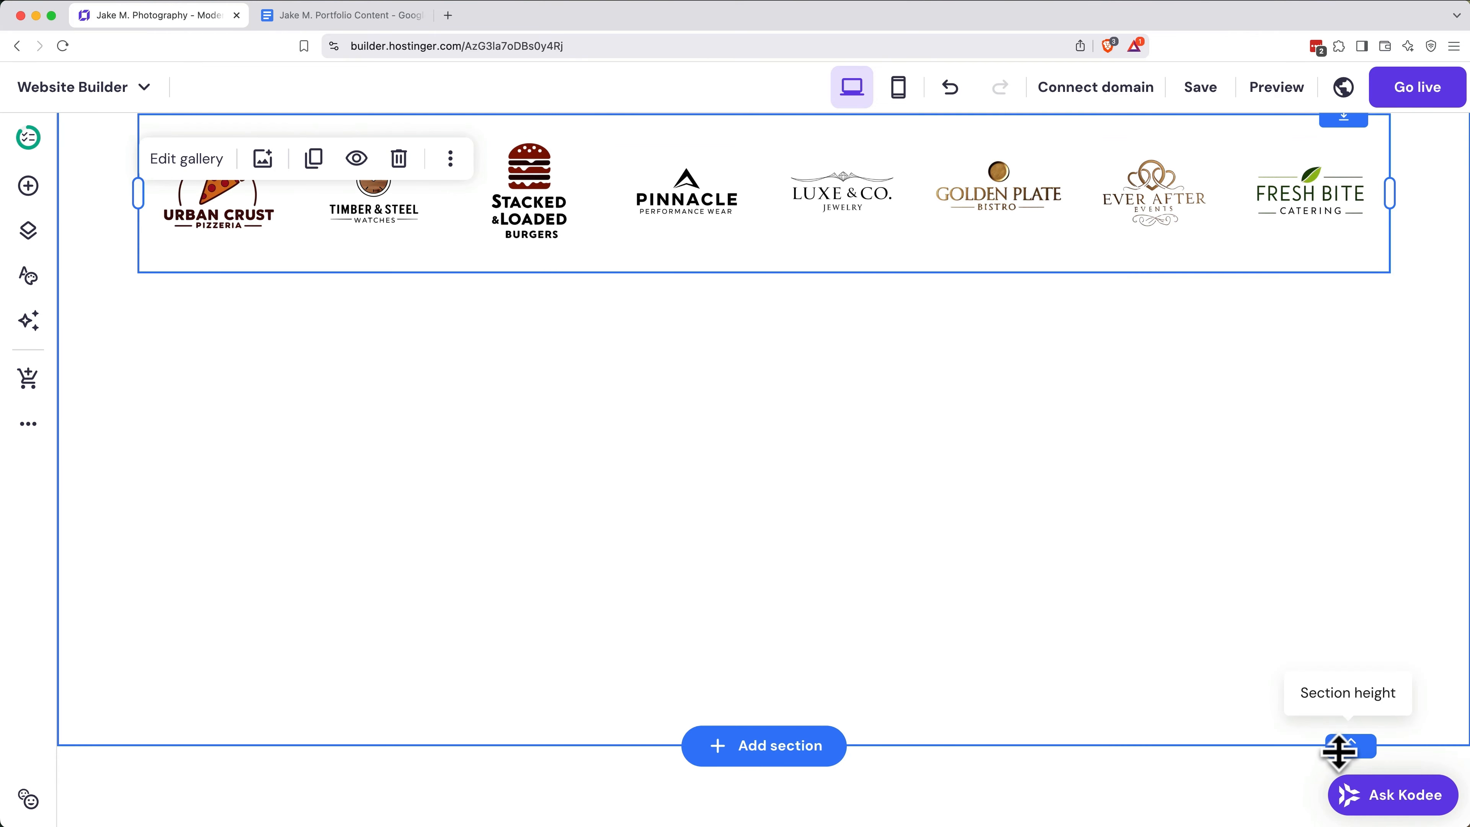
drag(1341, 750, 1403, 336)
scroll(1240, 391, up, 10)
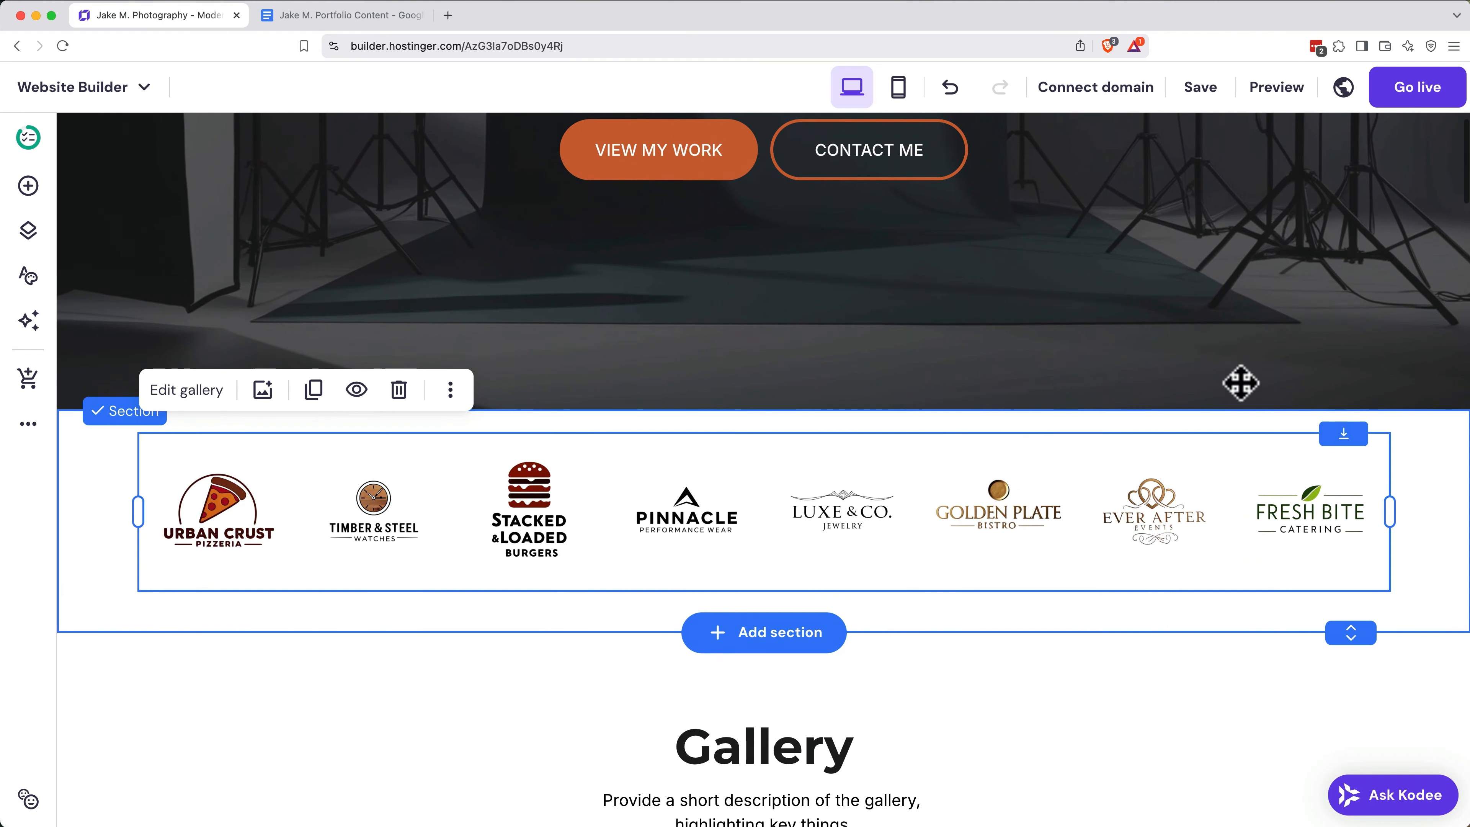
Step: Browse the ready-made Projects section templates that can be inserted below the logo section
scroll(1241, 385, down, 20)
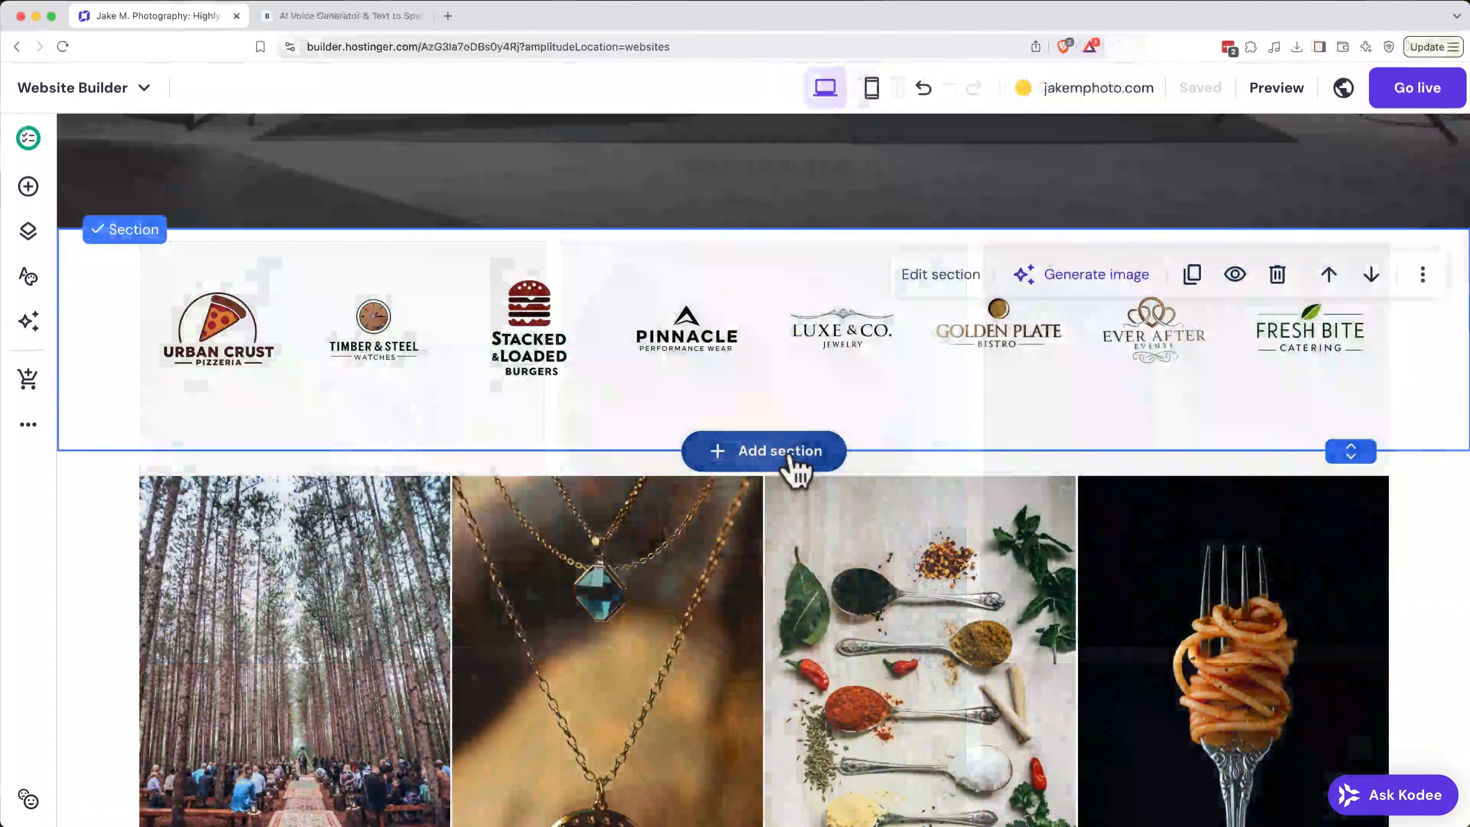
click(790, 452)
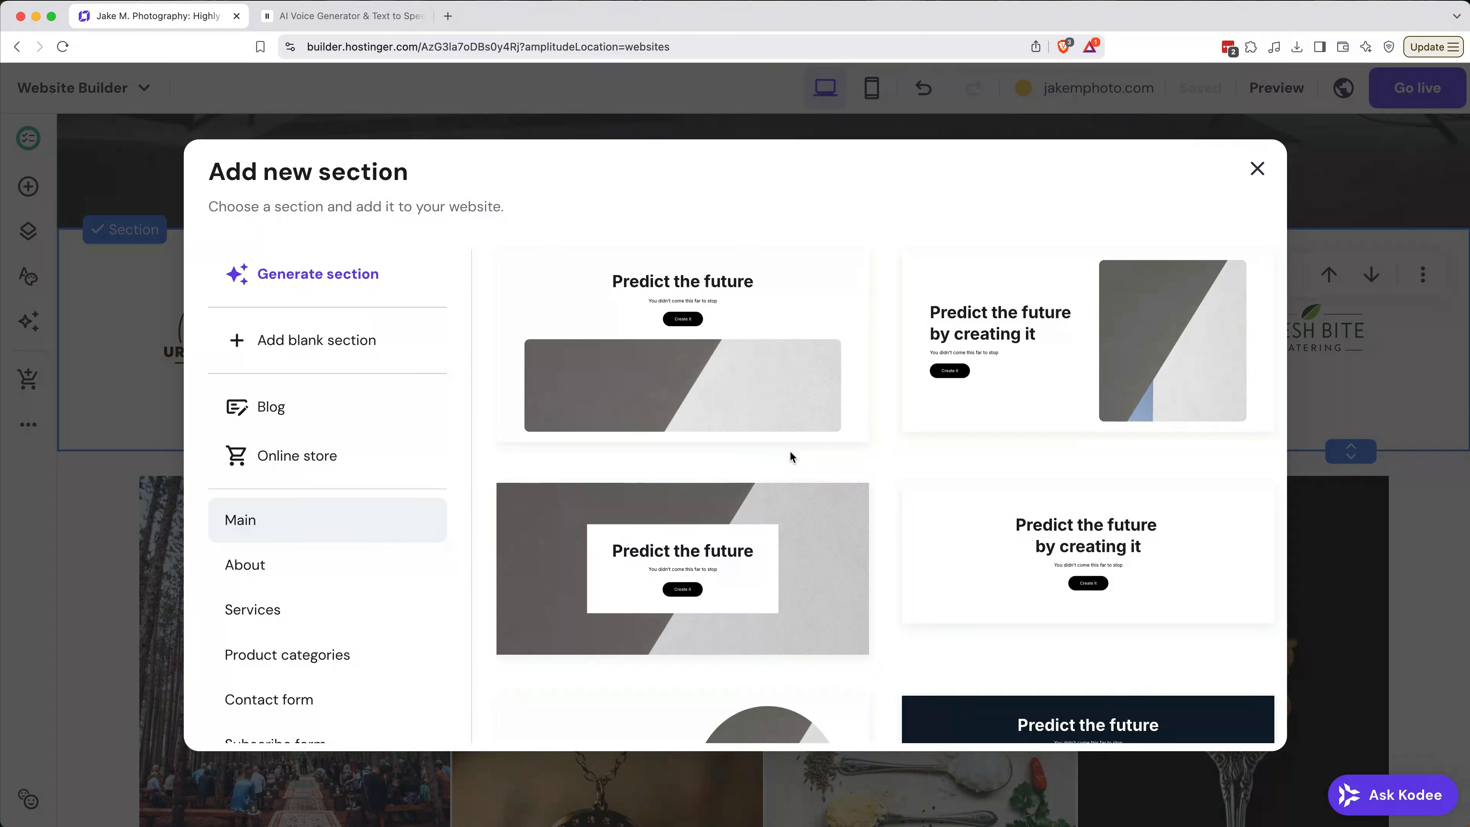
scroll(366, 537, down, 4)
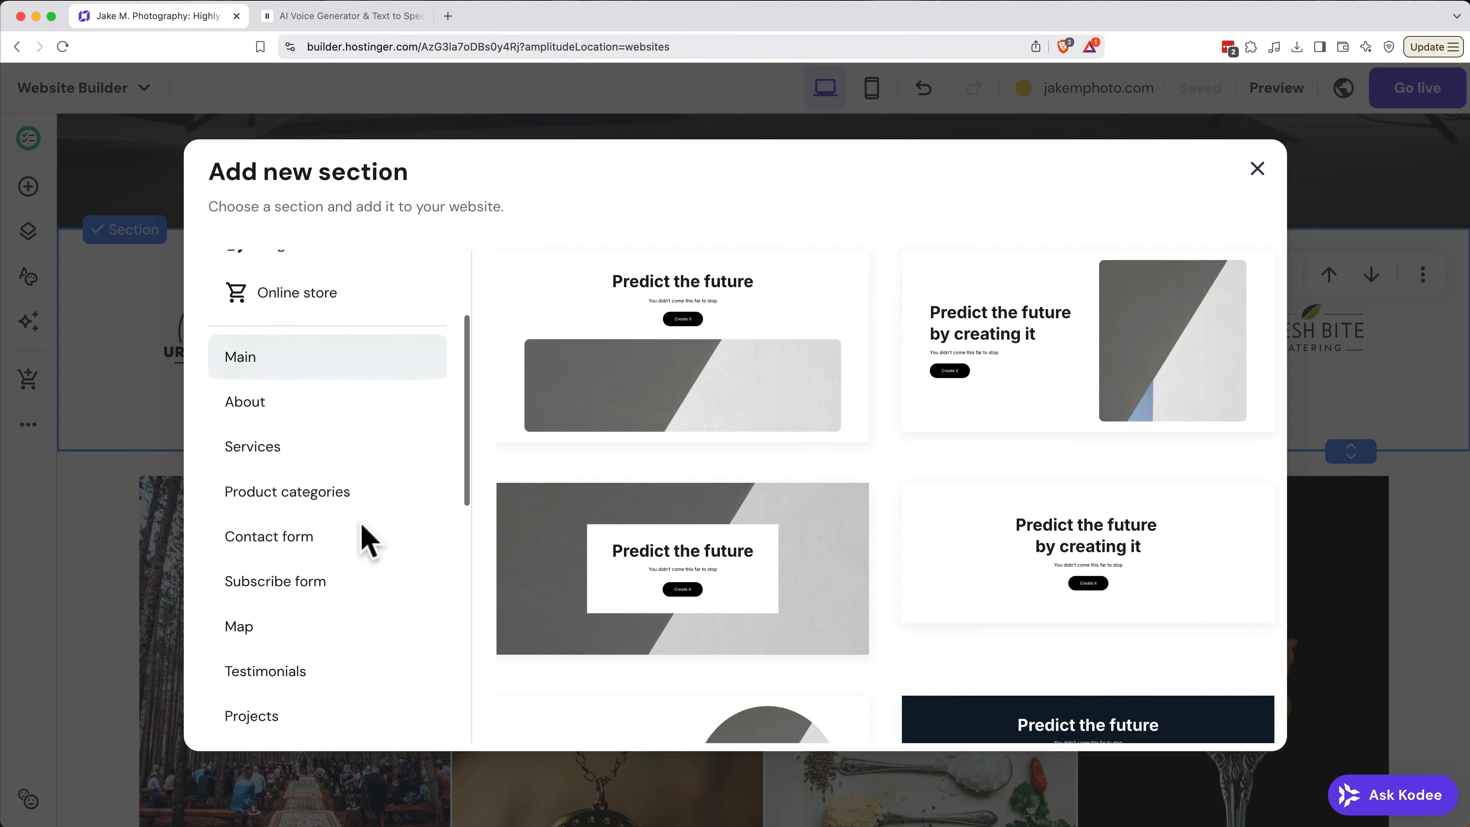
click(298, 684)
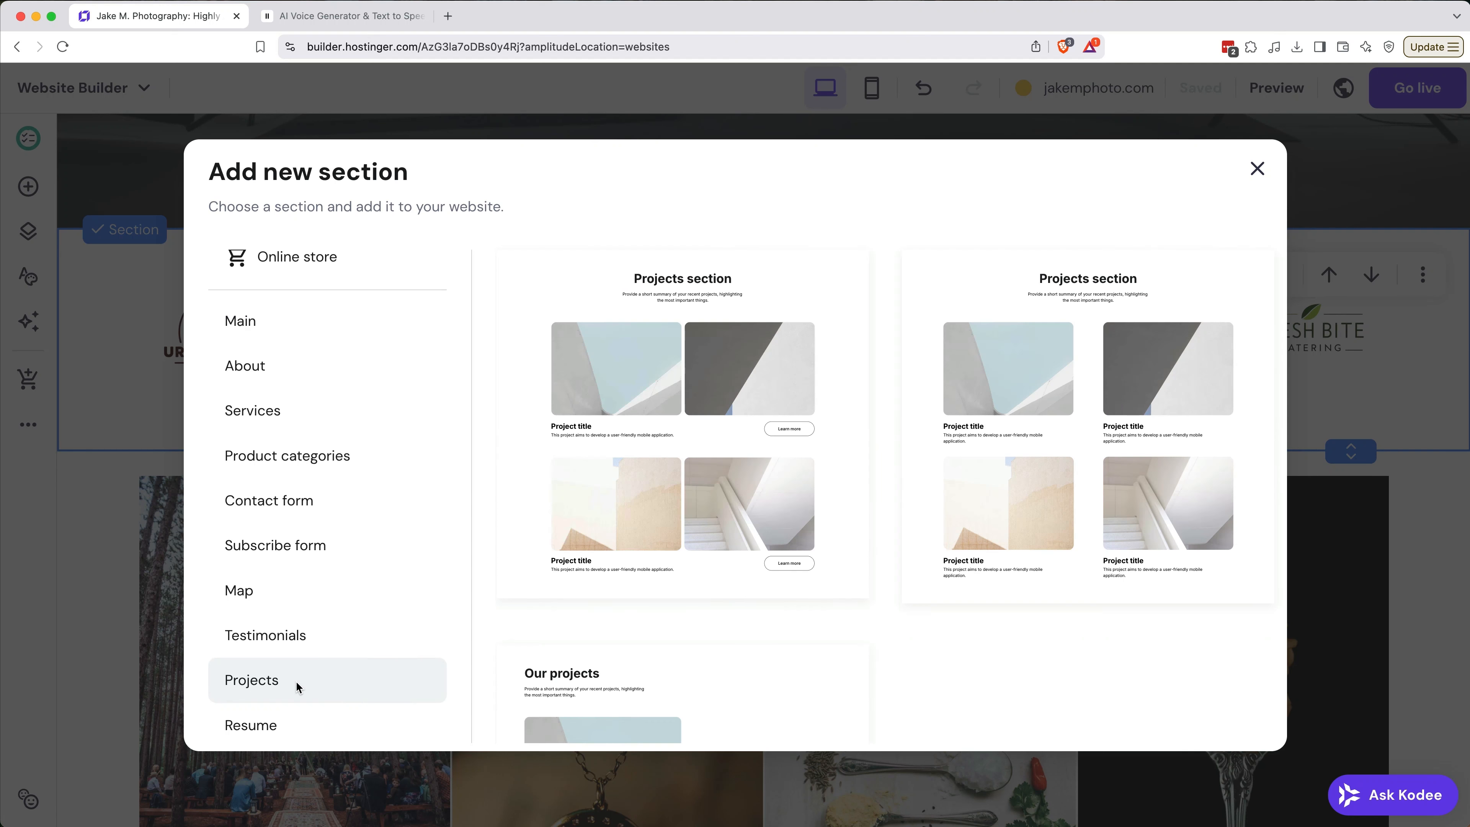
scroll(617, 545, down, 4)
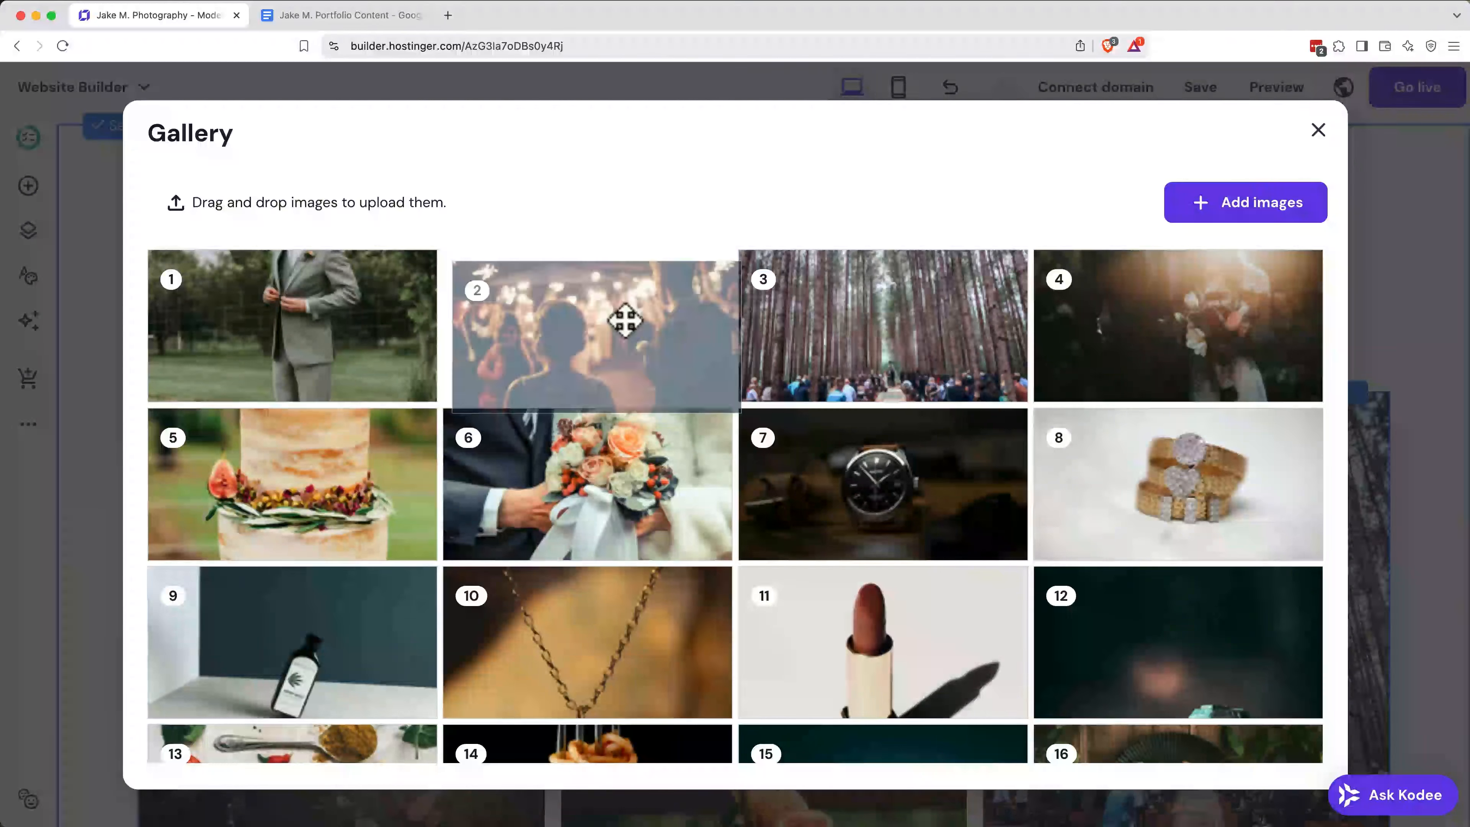
Step: Reorder the second gallery's photos to mix wedding, product and food shots, starting with the forest ceremony, the necklace and the spice spoons
drag(623, 319, 880, 660)
drag(1114, 280, 648, 621)
drag(836, 280, 661, 668)
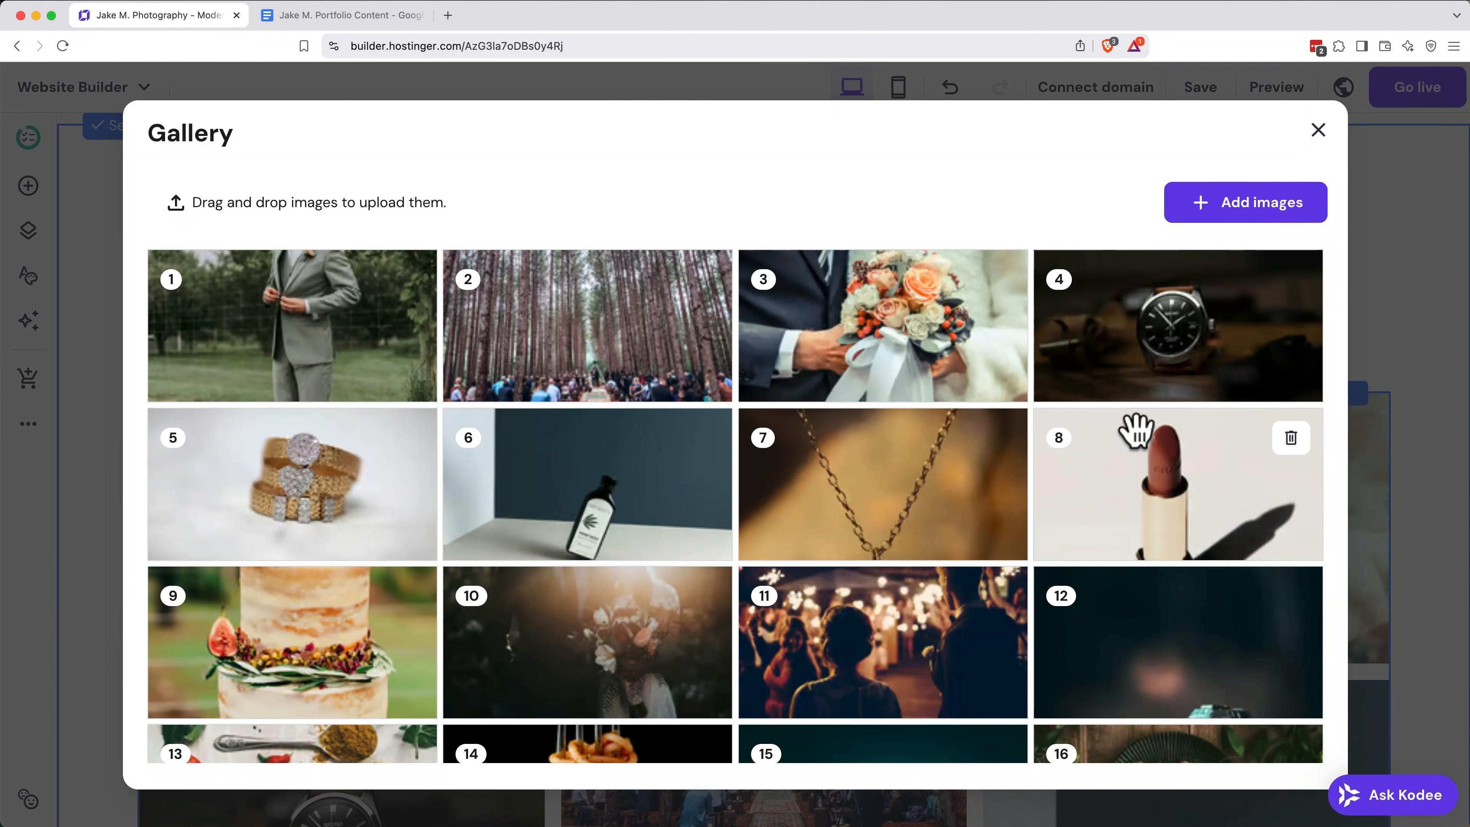
drag(1135, 432, 666, 698)
drag(1080, 330, 752, 744)
drag(279, 338, 650, 690)
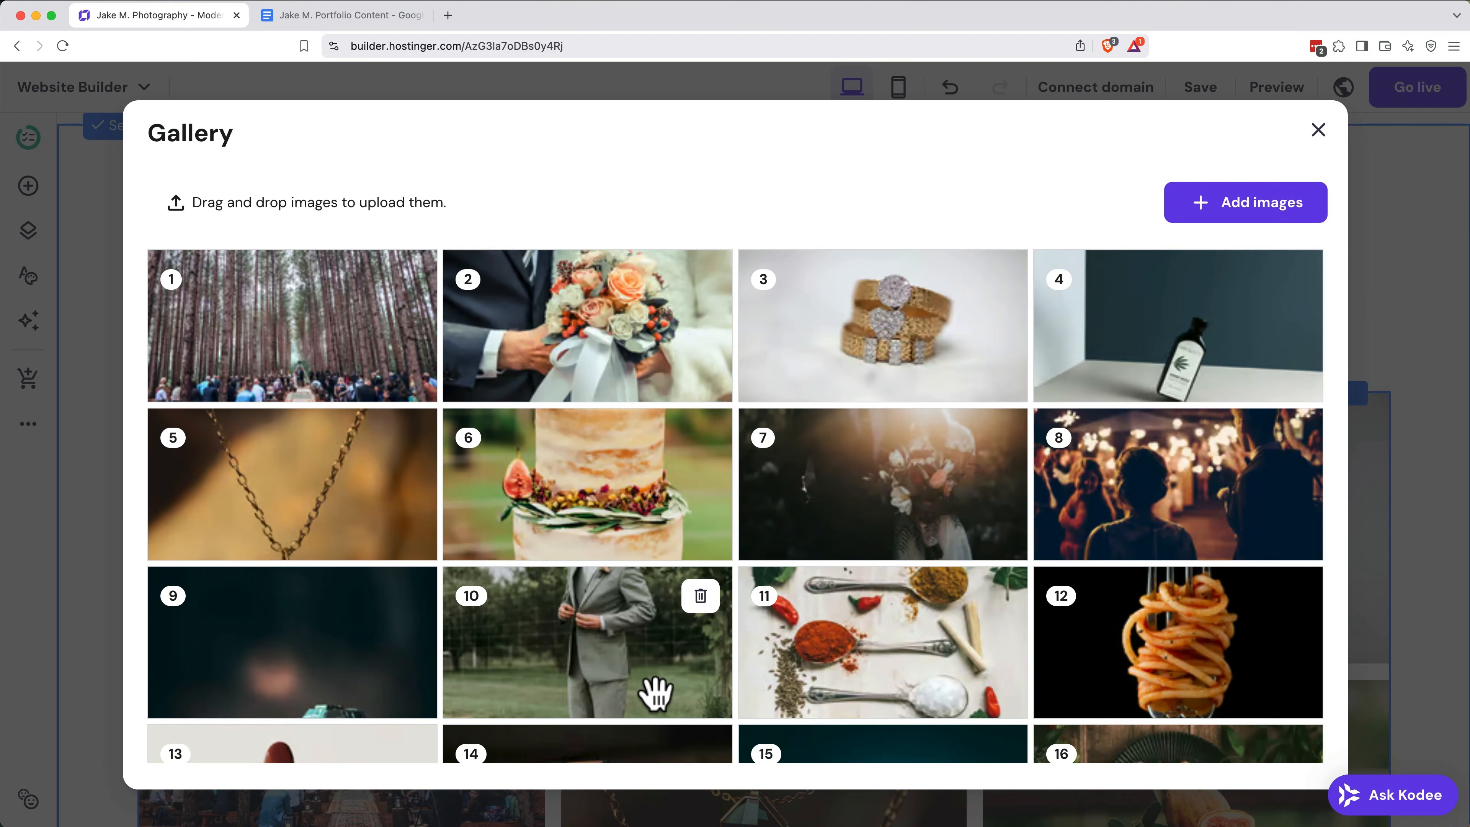
drag(612, 379, 904, 793)
drag(980, 355, 788, 803)
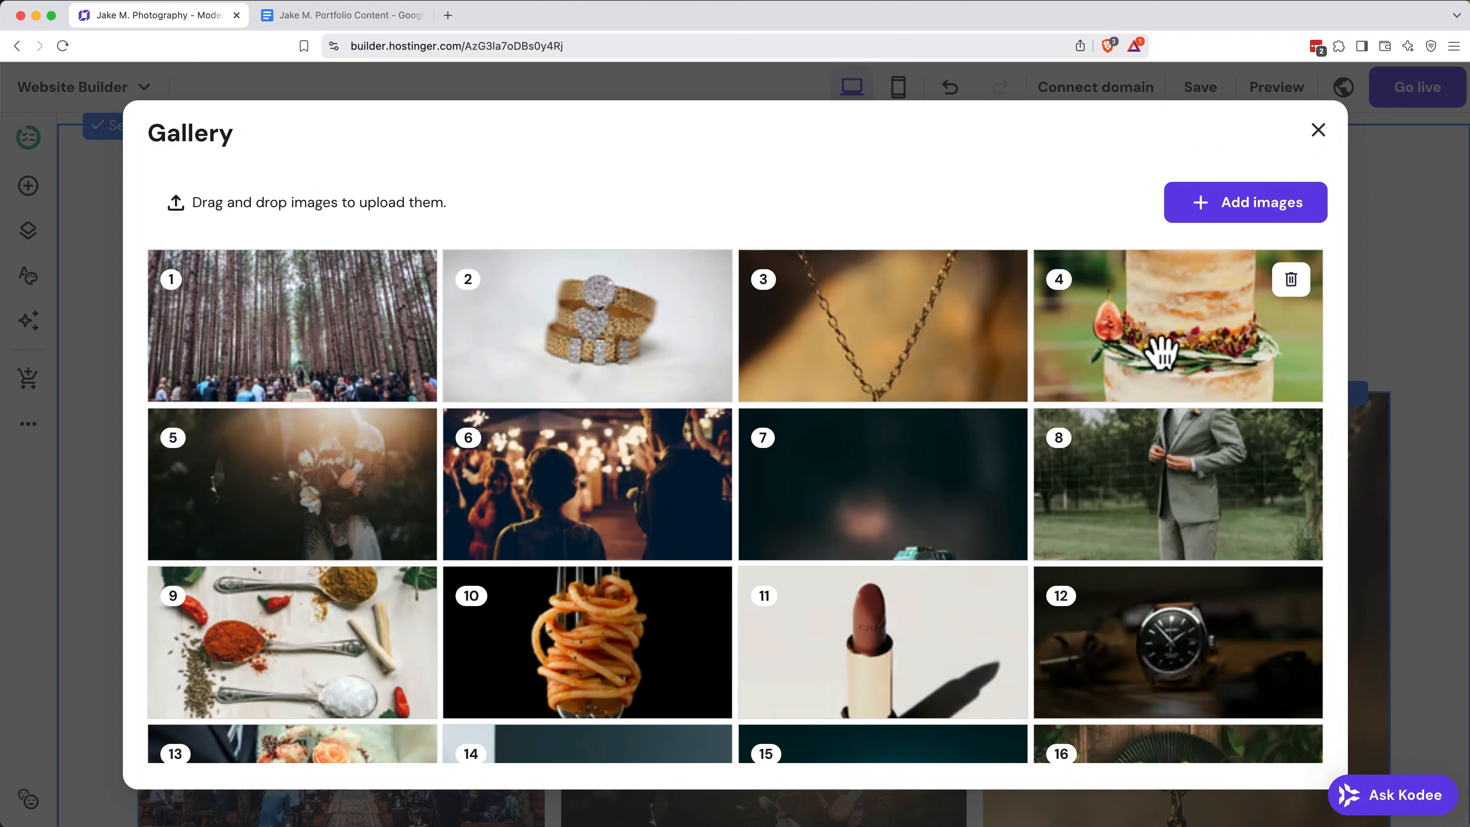
drag(1158, 354, 737, 739)
drag(642, 551, 724, 735)
drag(1247, 505, 578, 716)
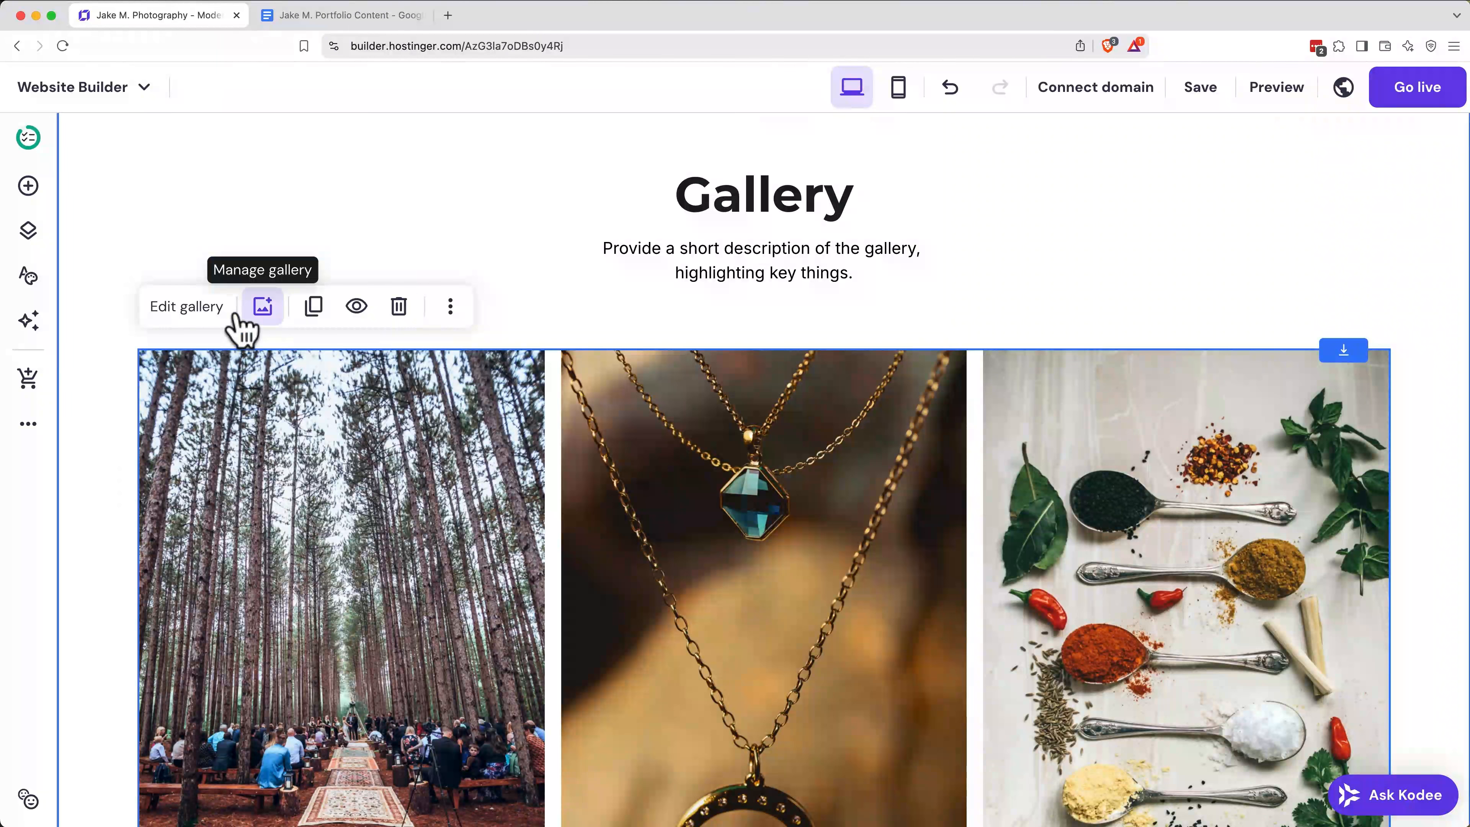
Step: Set the photo gallery's masonry layout to 4 items per row with a 2 px gap between photos
click(208, 316)
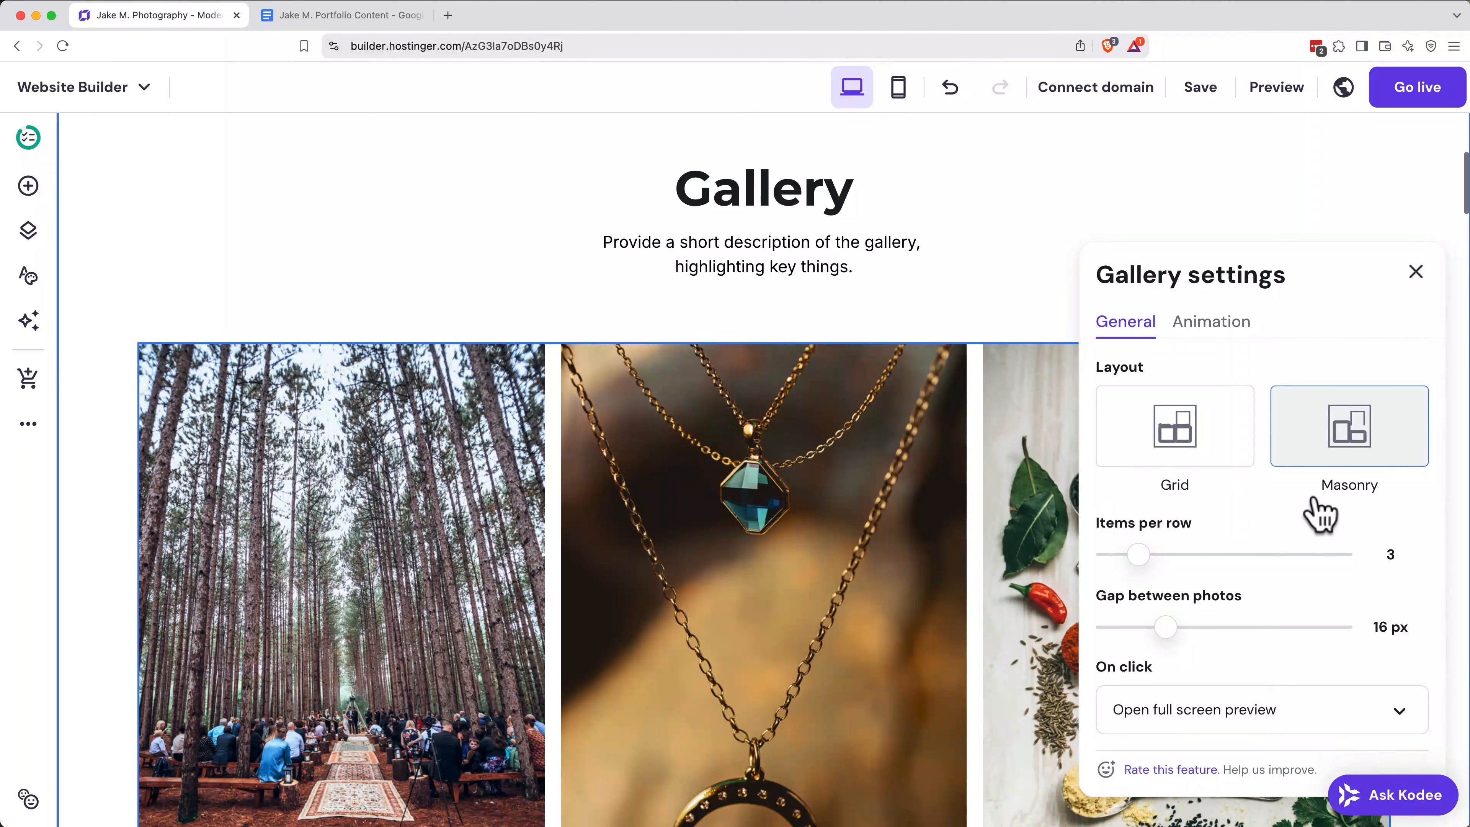
scroll(1216, 521, down, 1)
mouse_move(1137, 509)
mouse_down()
mouse_move(1175, 510)
mouse_move(1152, 509)
mouse_up()
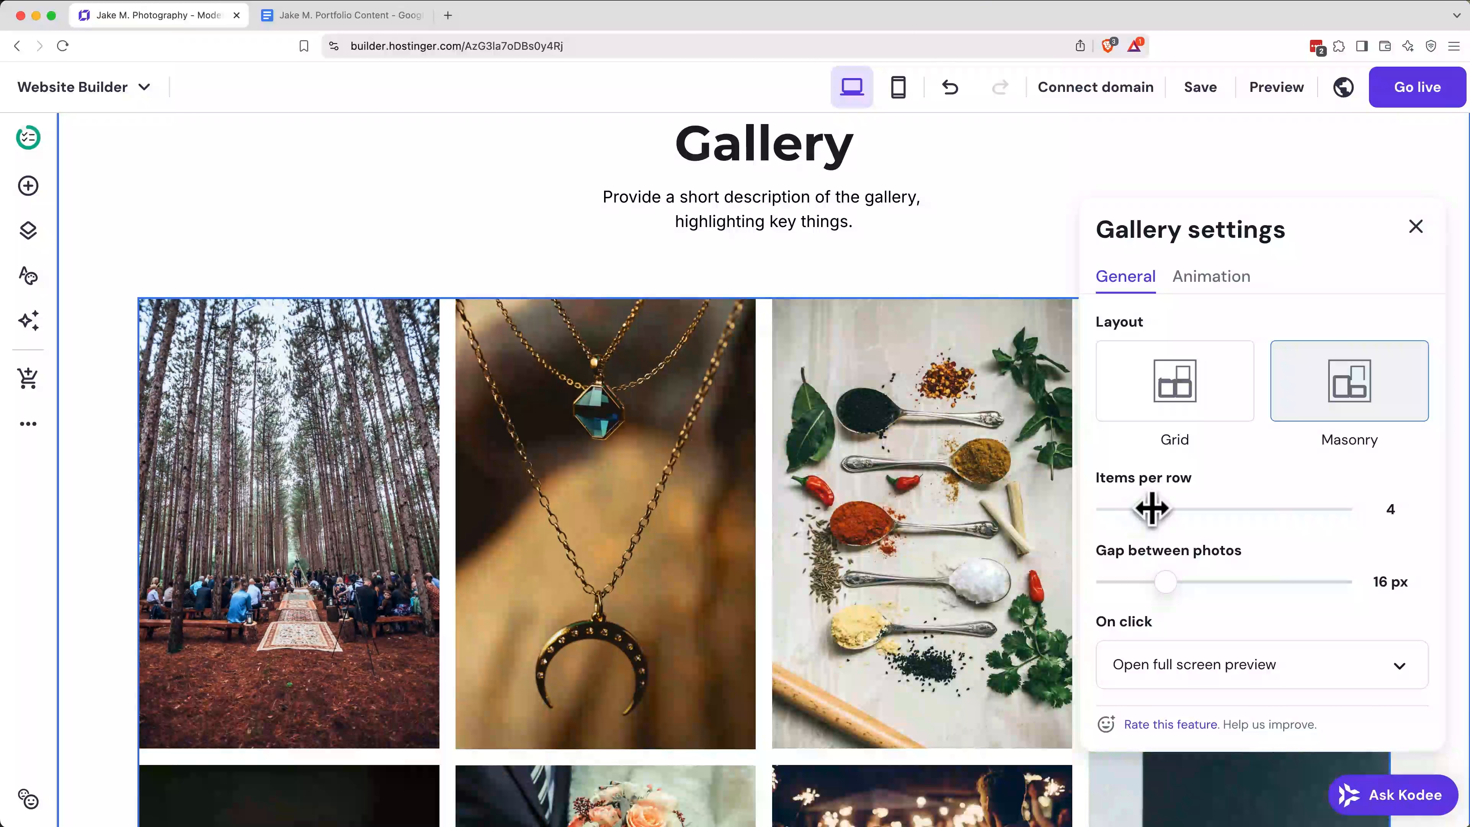
drag(1164, 579, 1115, 580)
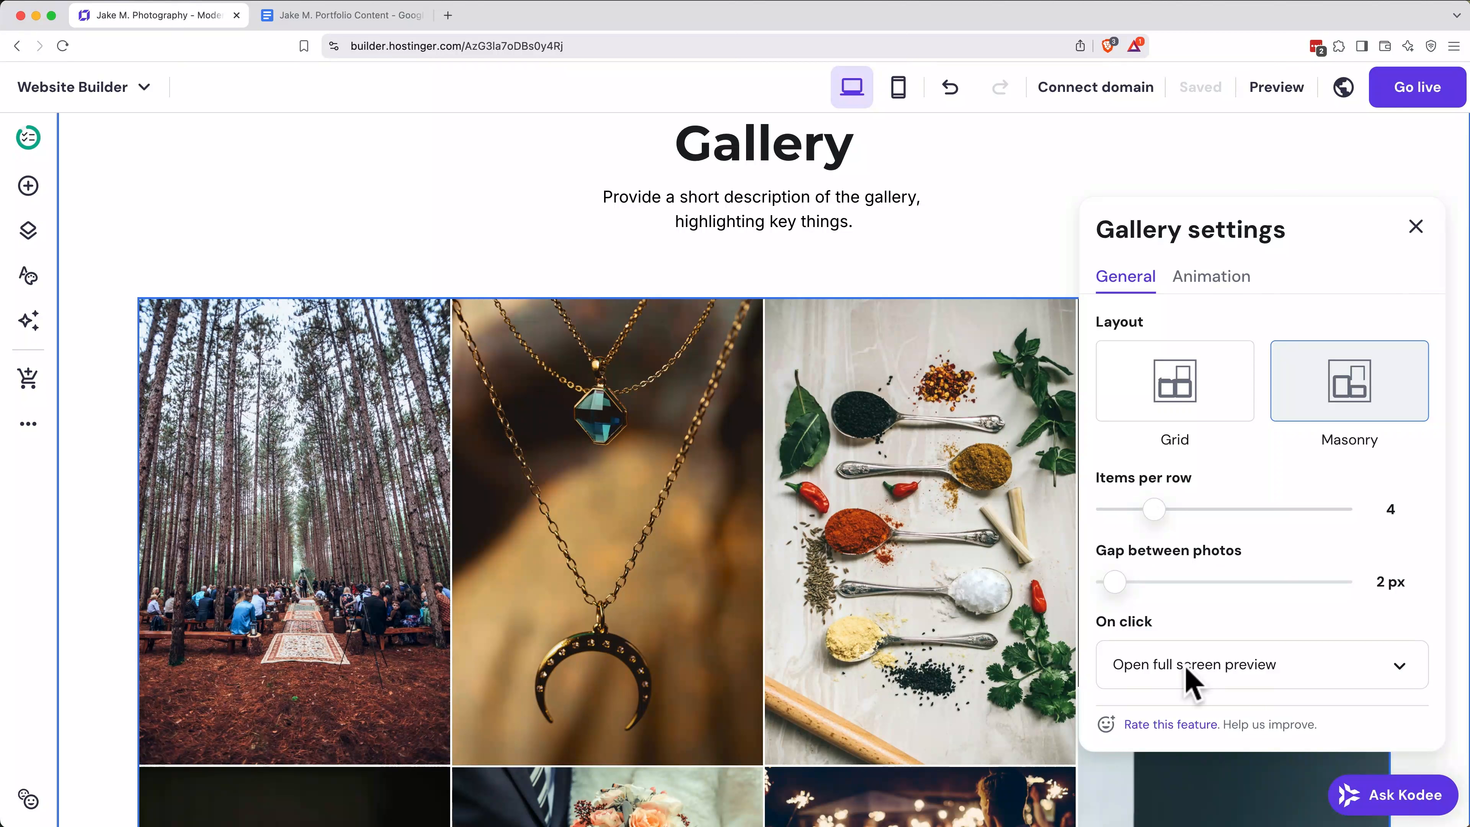
scroll(1306, 581, down, 1)
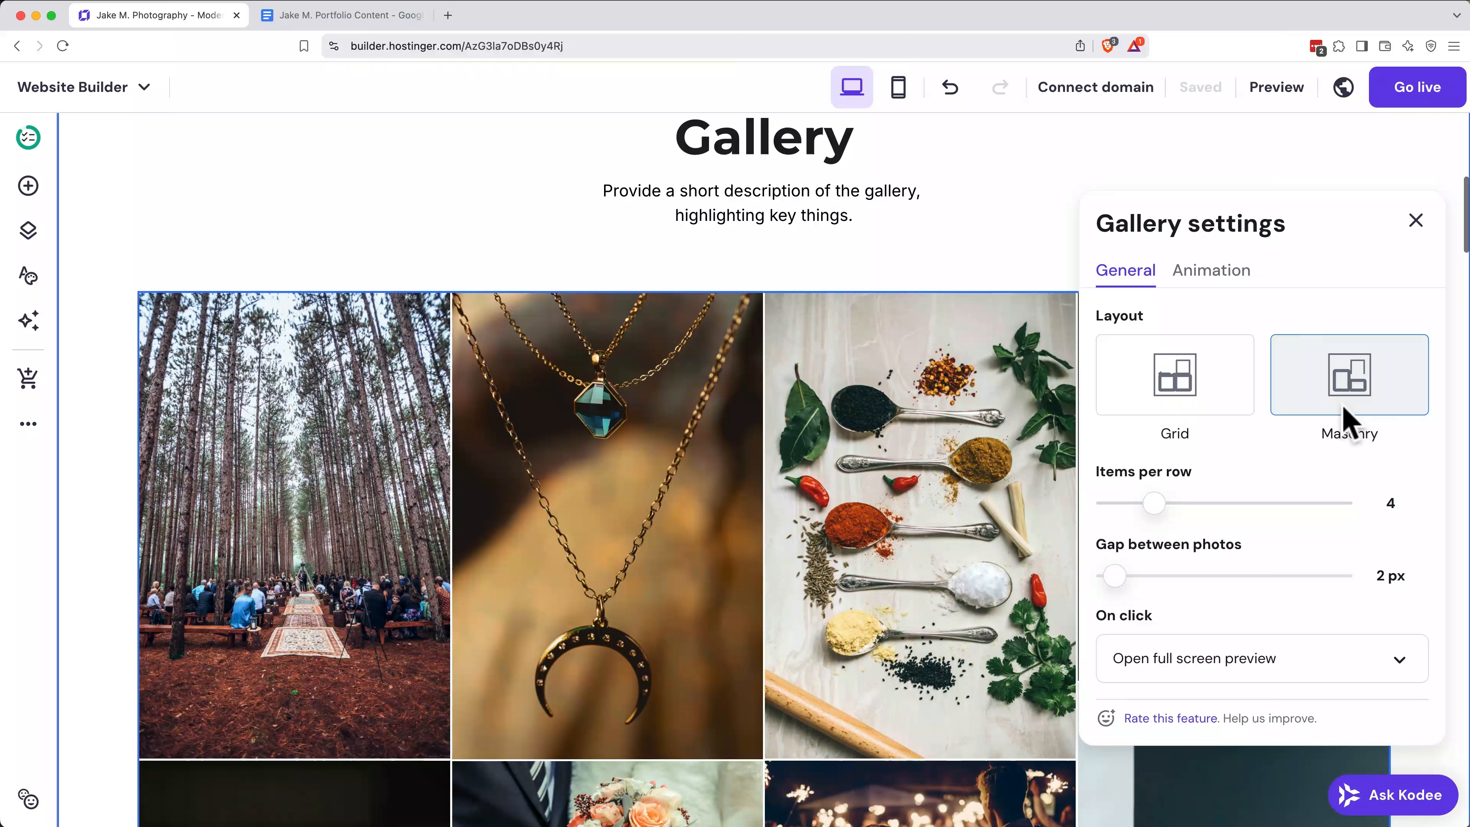
click(1417, 221)
Step: Delete the Gallery heading and the description text above the photo gallery
scroll(1172, 262, up, 2)
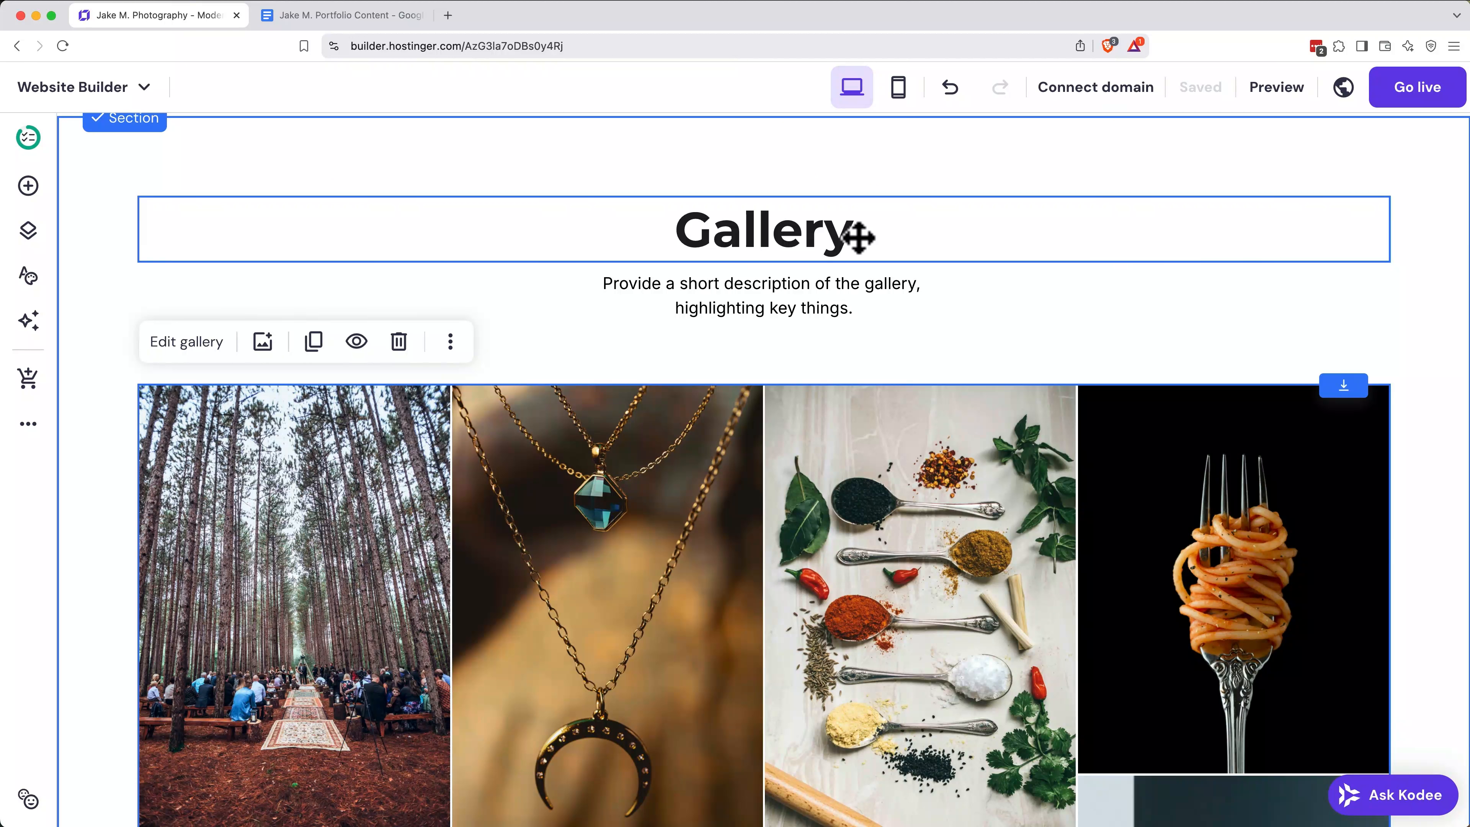
click(1006, 242)
click(443, 159)
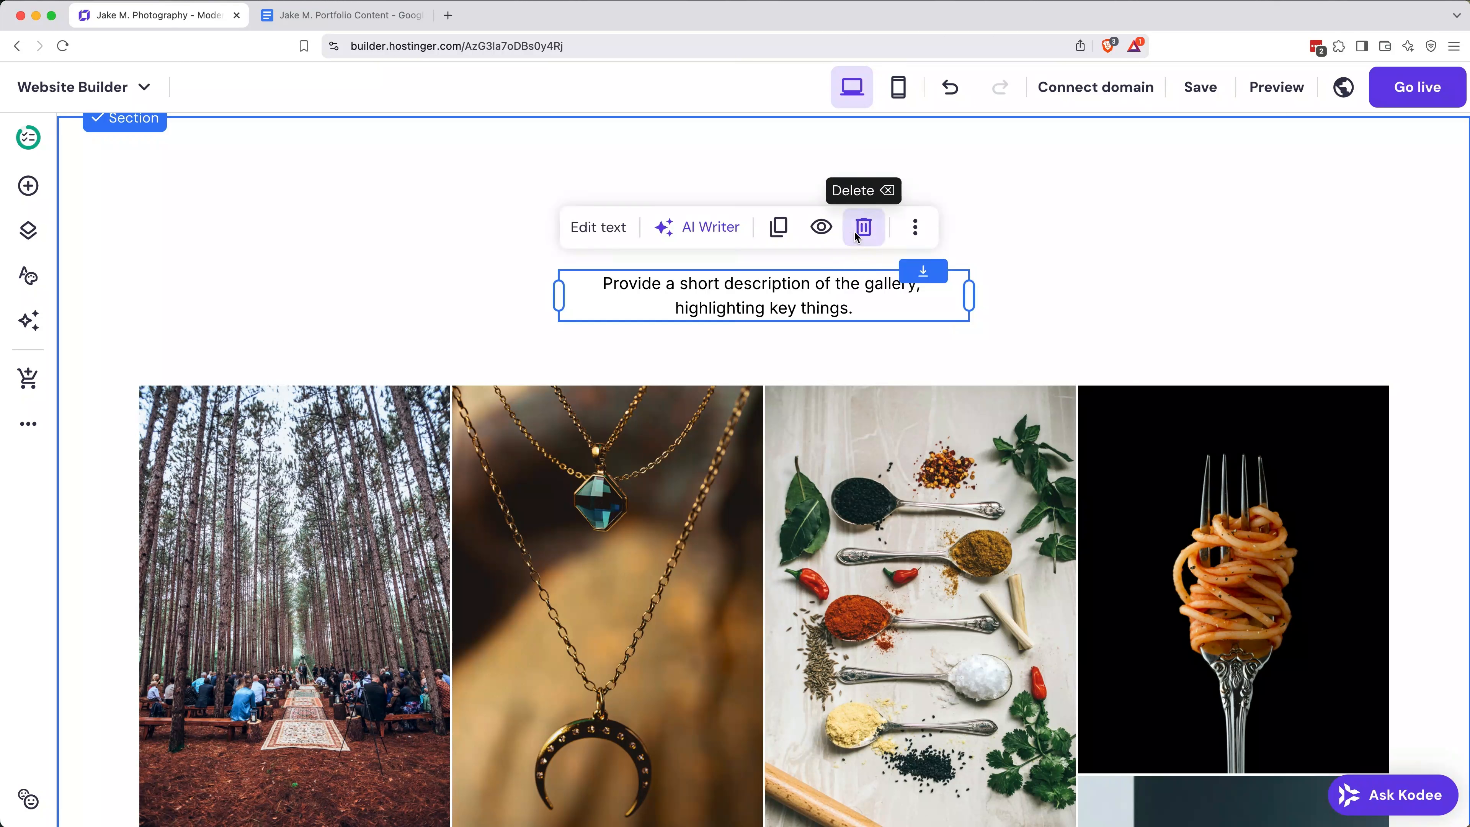
click(863, 226)
Step: Move the photo gallery up to the top of its section and shorten the section to end just below the photos
drag(830, 459, 840, 240)
drag(830, 223, 831, 200)
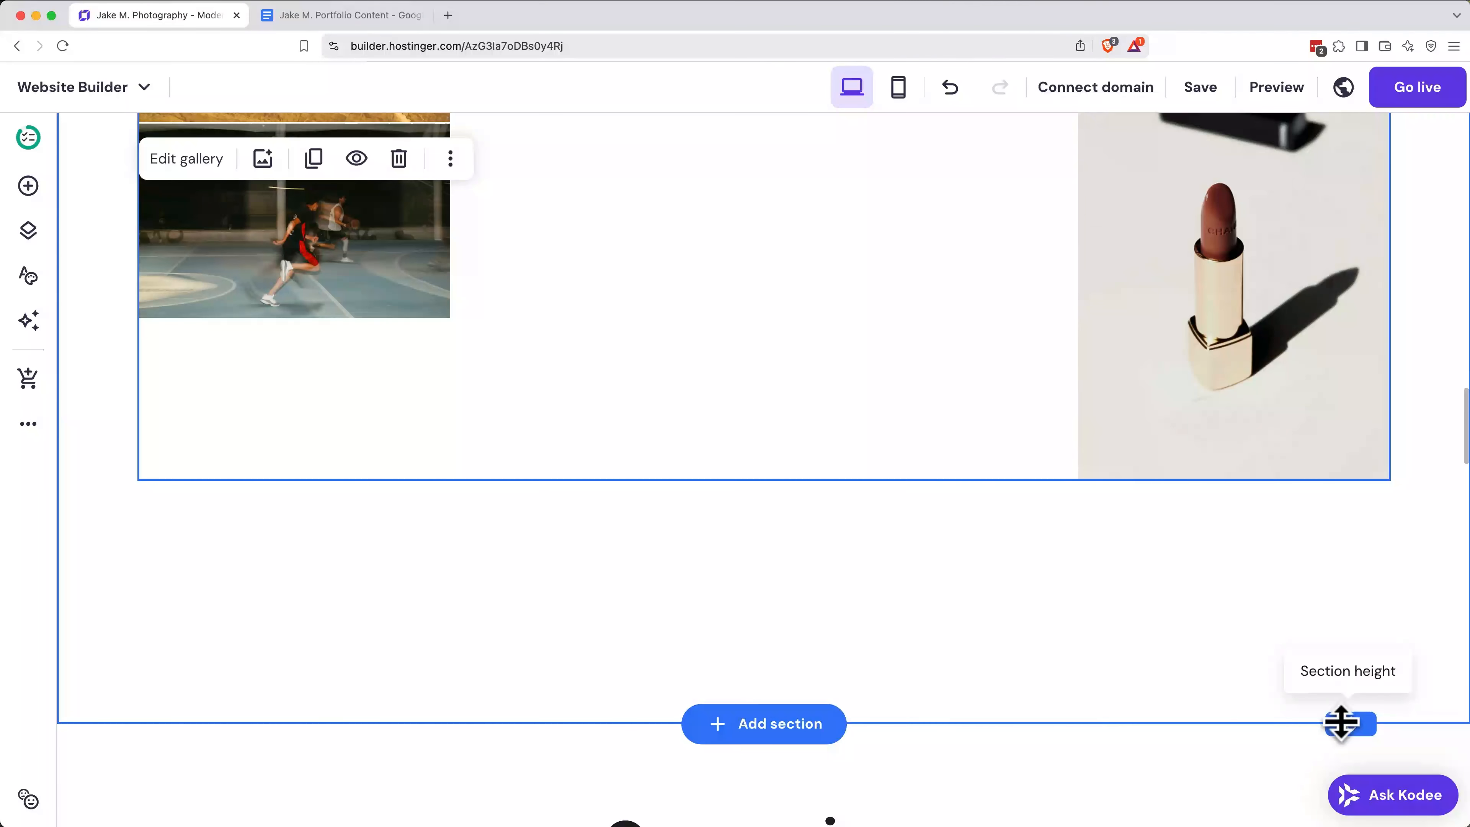
drag(1350, 722, 1346, 497)
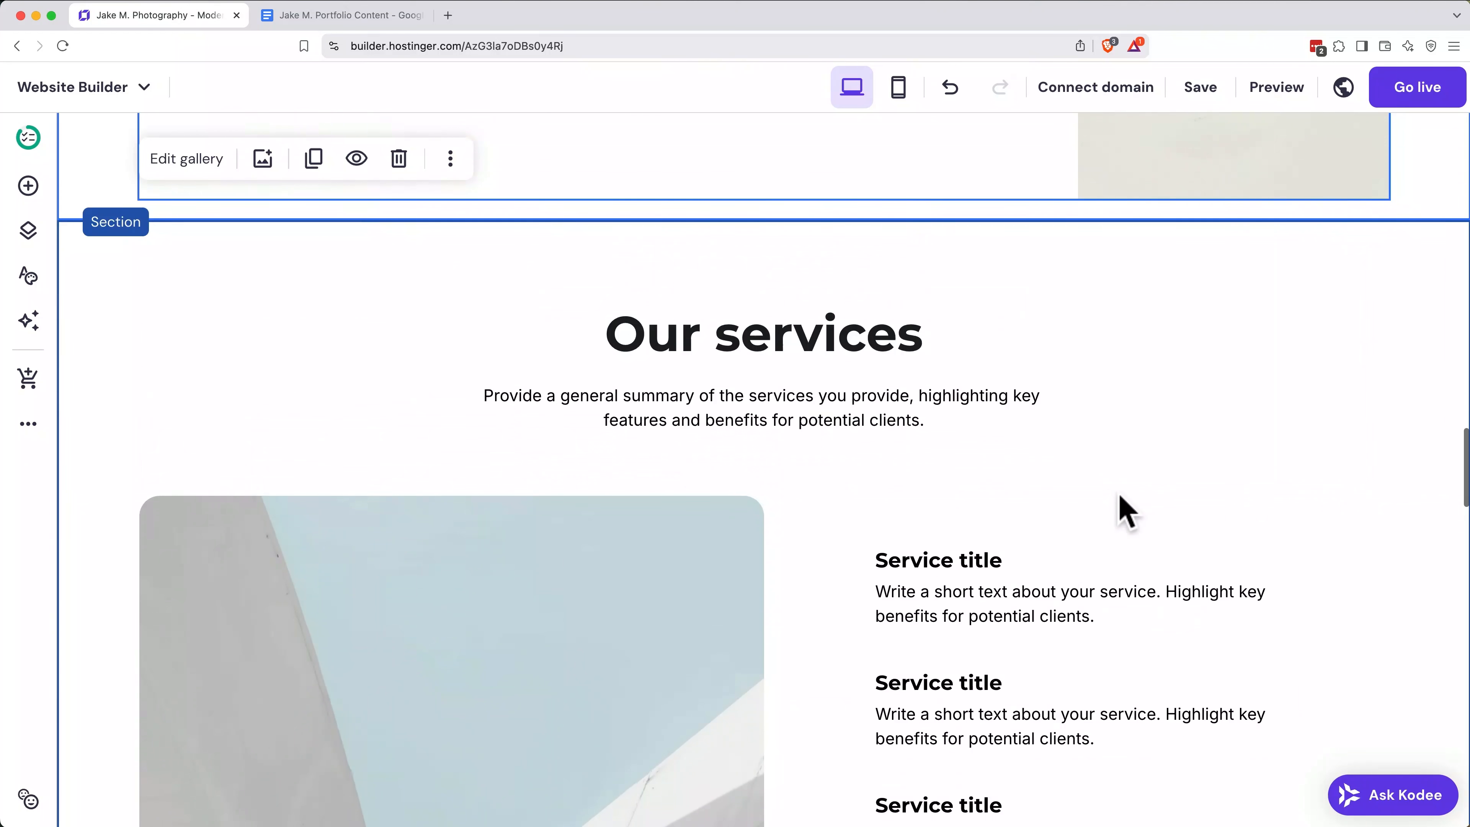
Step: Change the services section's heading to "My Services"
scroll(1120, 495, down, 2)
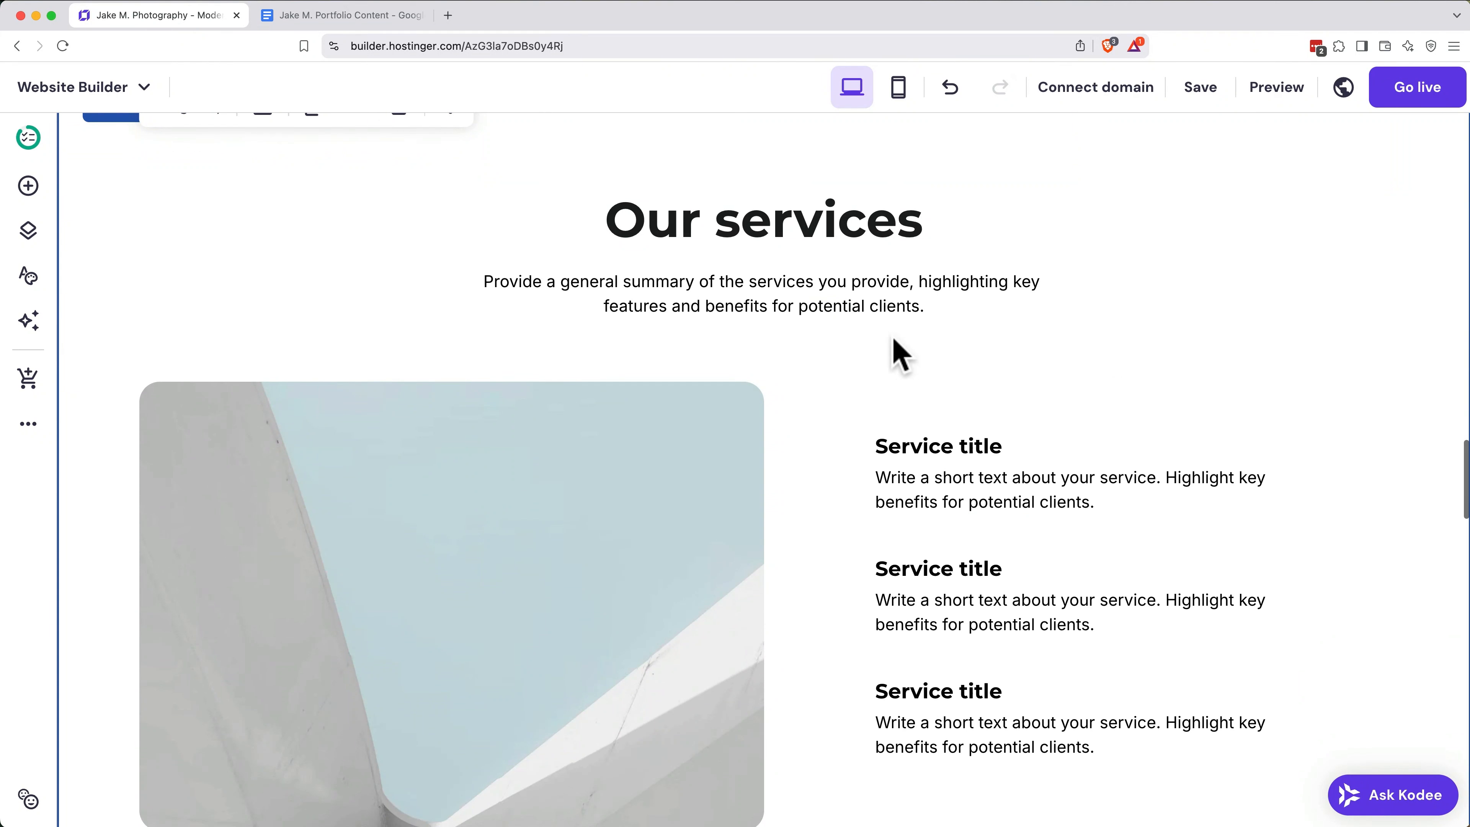
double_click(801, 235)
key(super+a)
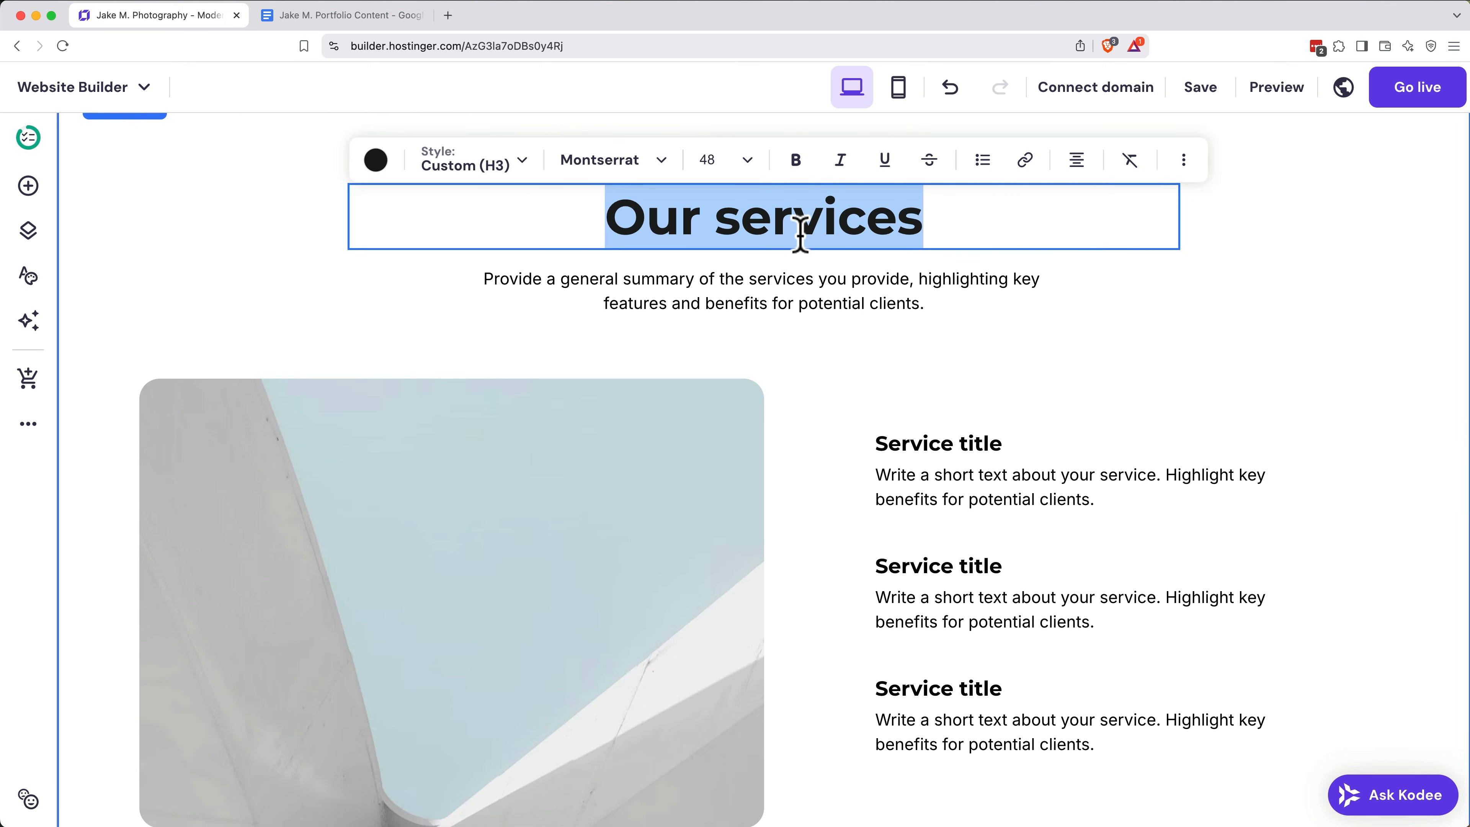
text(My e)
key(BackSpace)
text(SEr)
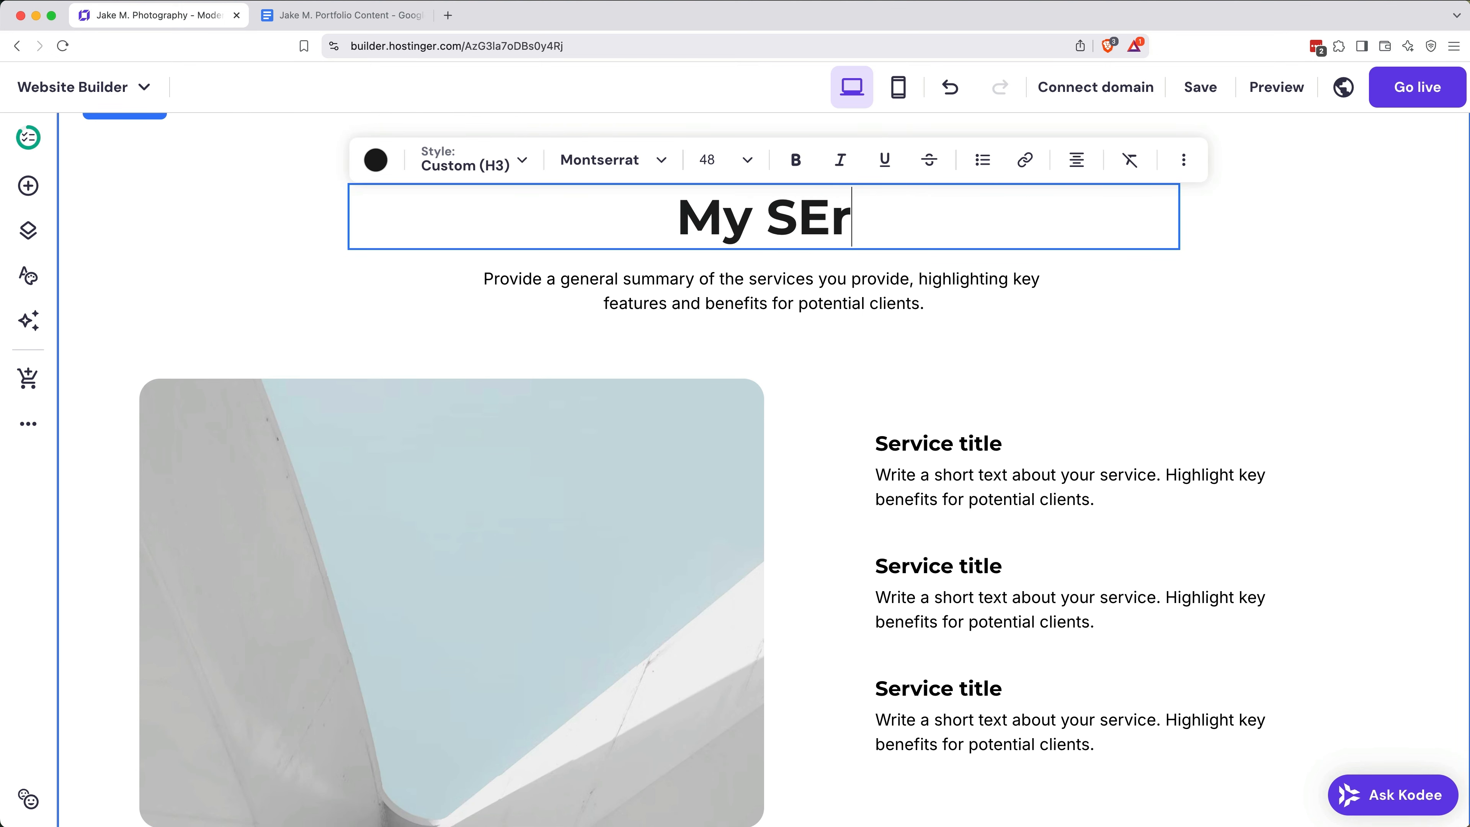
key(BackSpace)
key(BackSpace)
text(ervices)
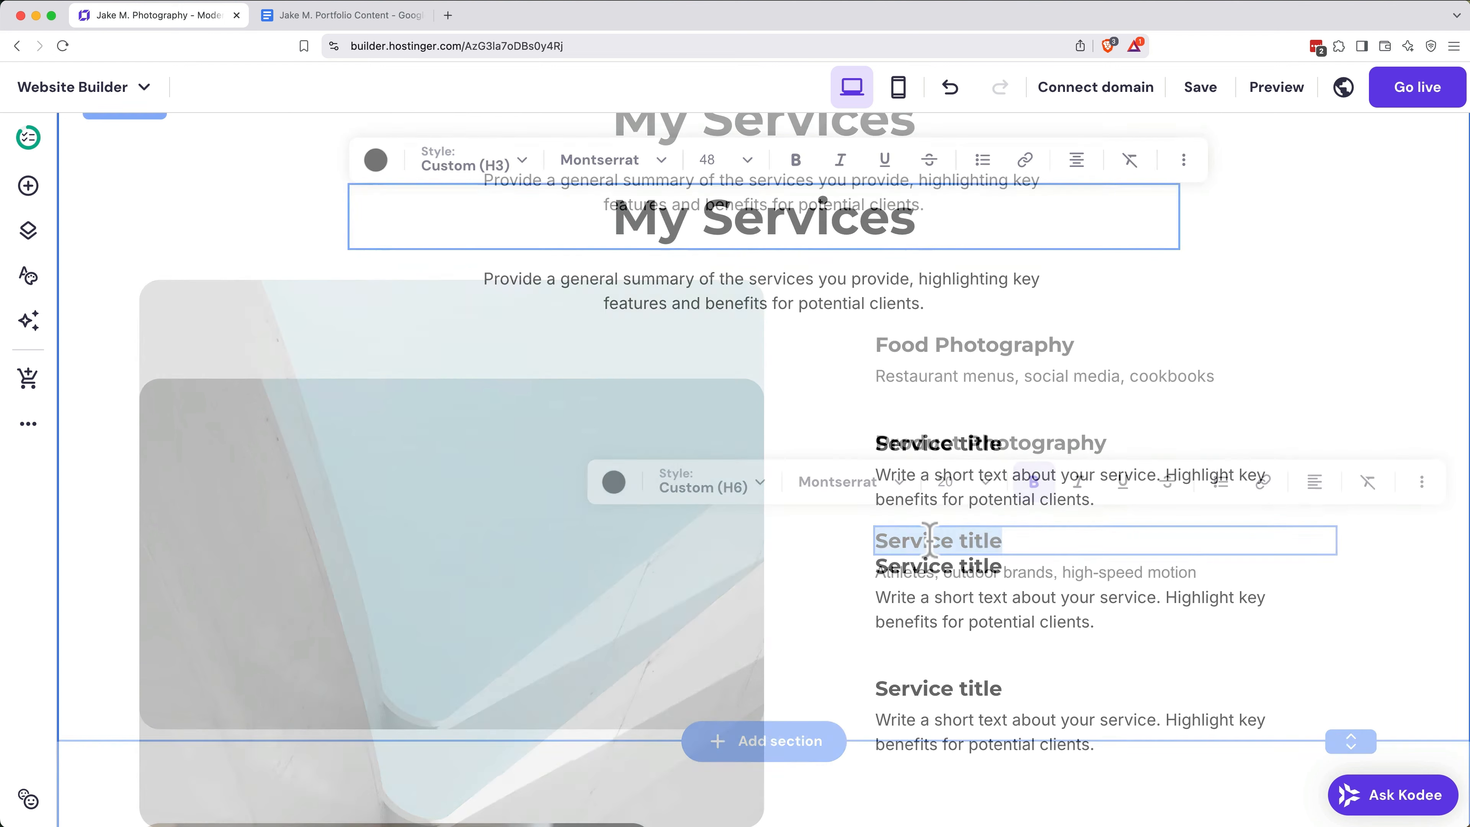
Step: Title the third service "Action & Sports Photography" and arrange the service entries in two columns below the My Services heading
text(Action & Sports Photography)
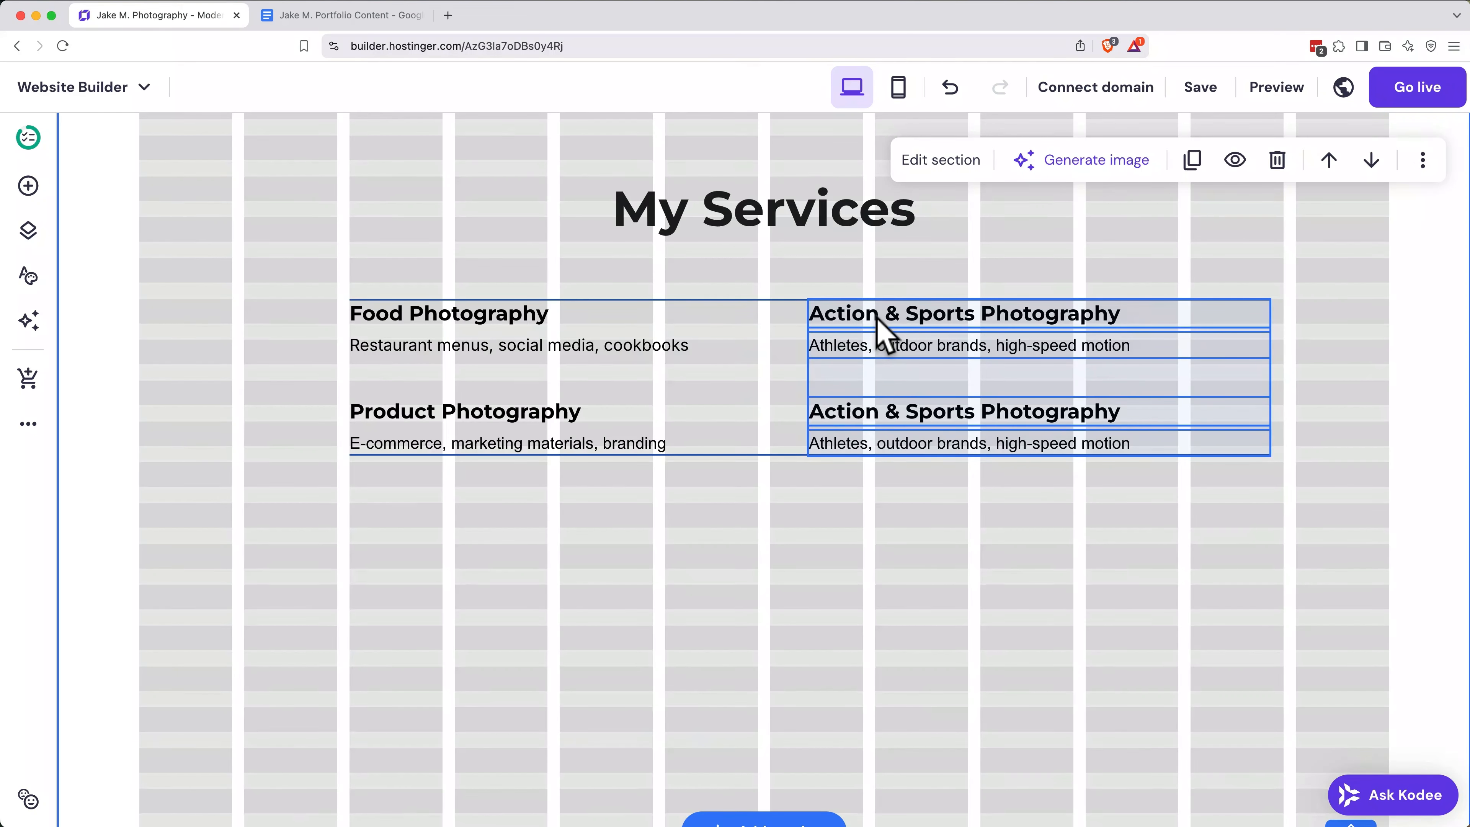
drag(879, 329, 845, 321)
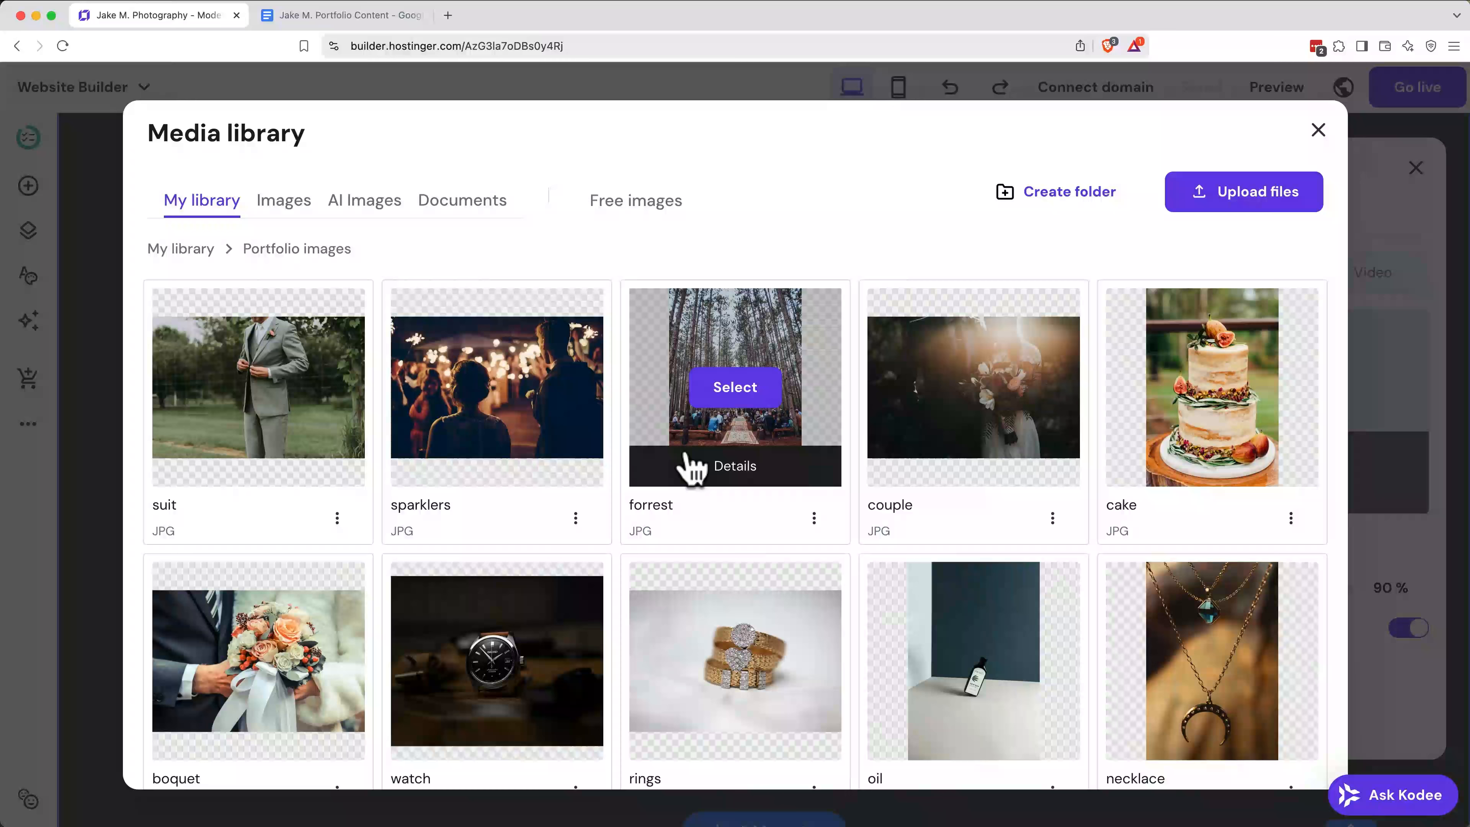
Step: Set the fruit-bowl photo from the media library as the services section's background image
scroll(689, 461, down, 10)
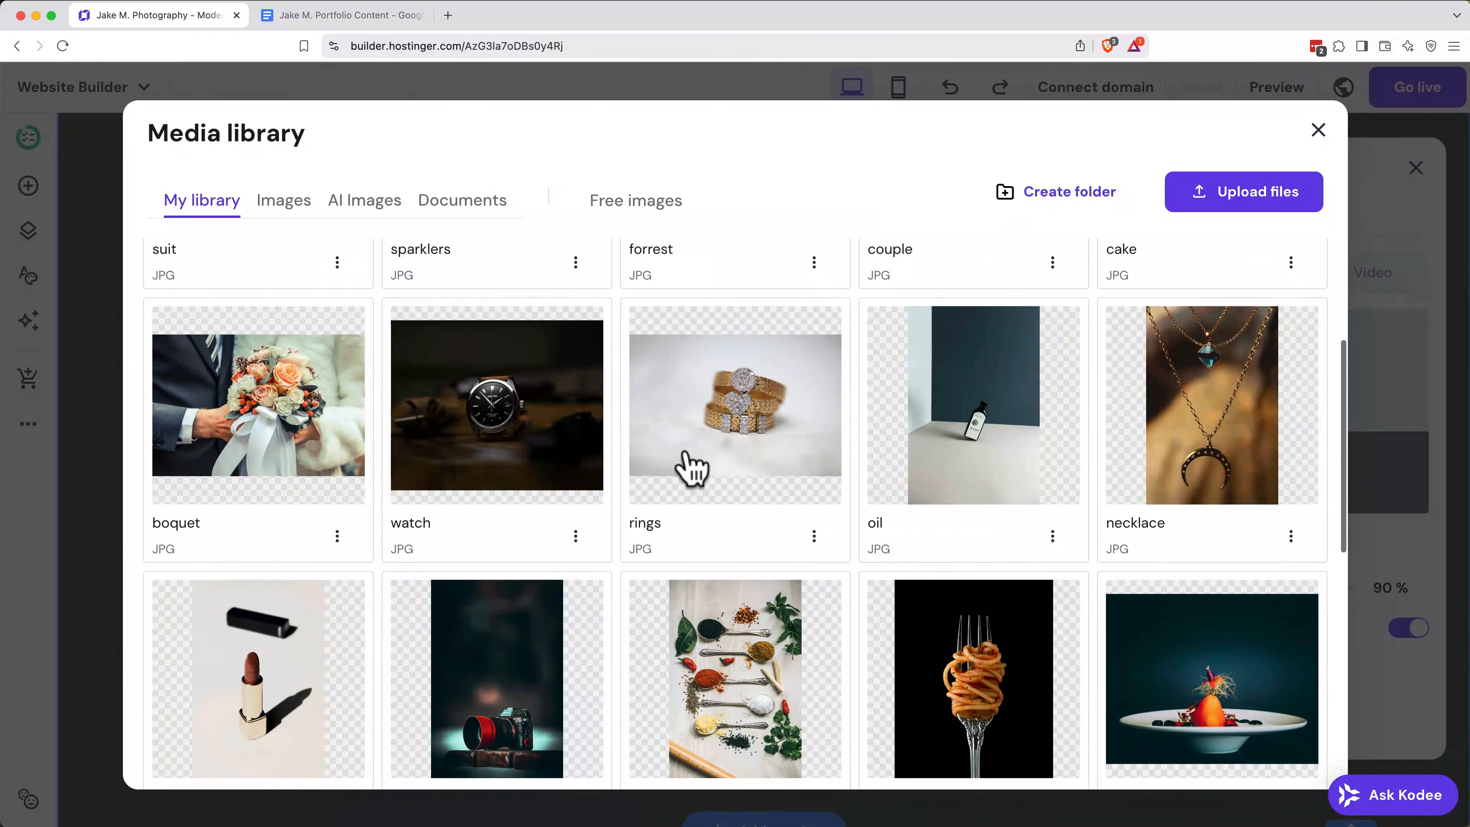
scroll(691, 467, down, 2)
scroll(705, 545, down, 2)
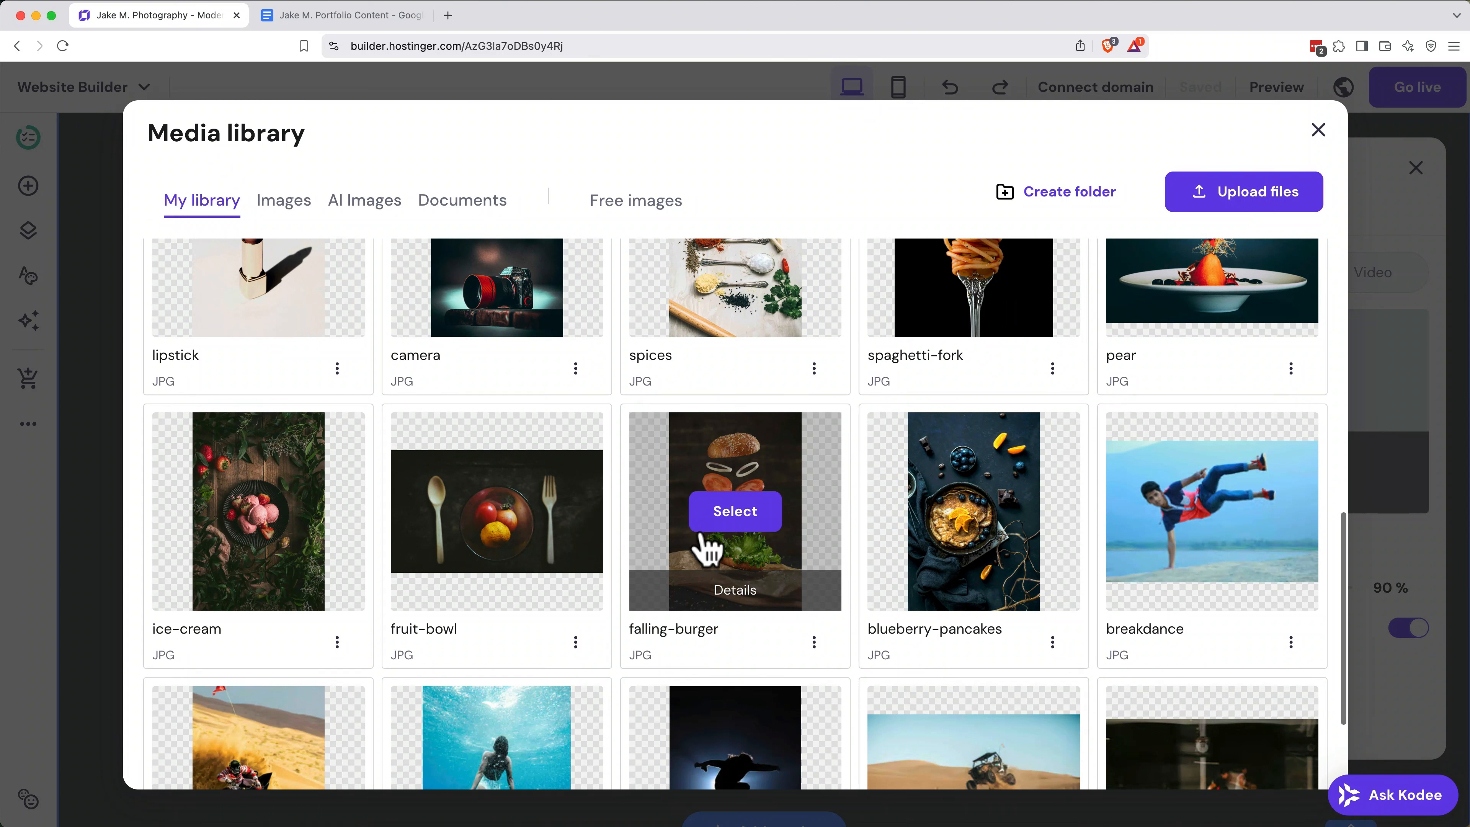
click(496, 510)
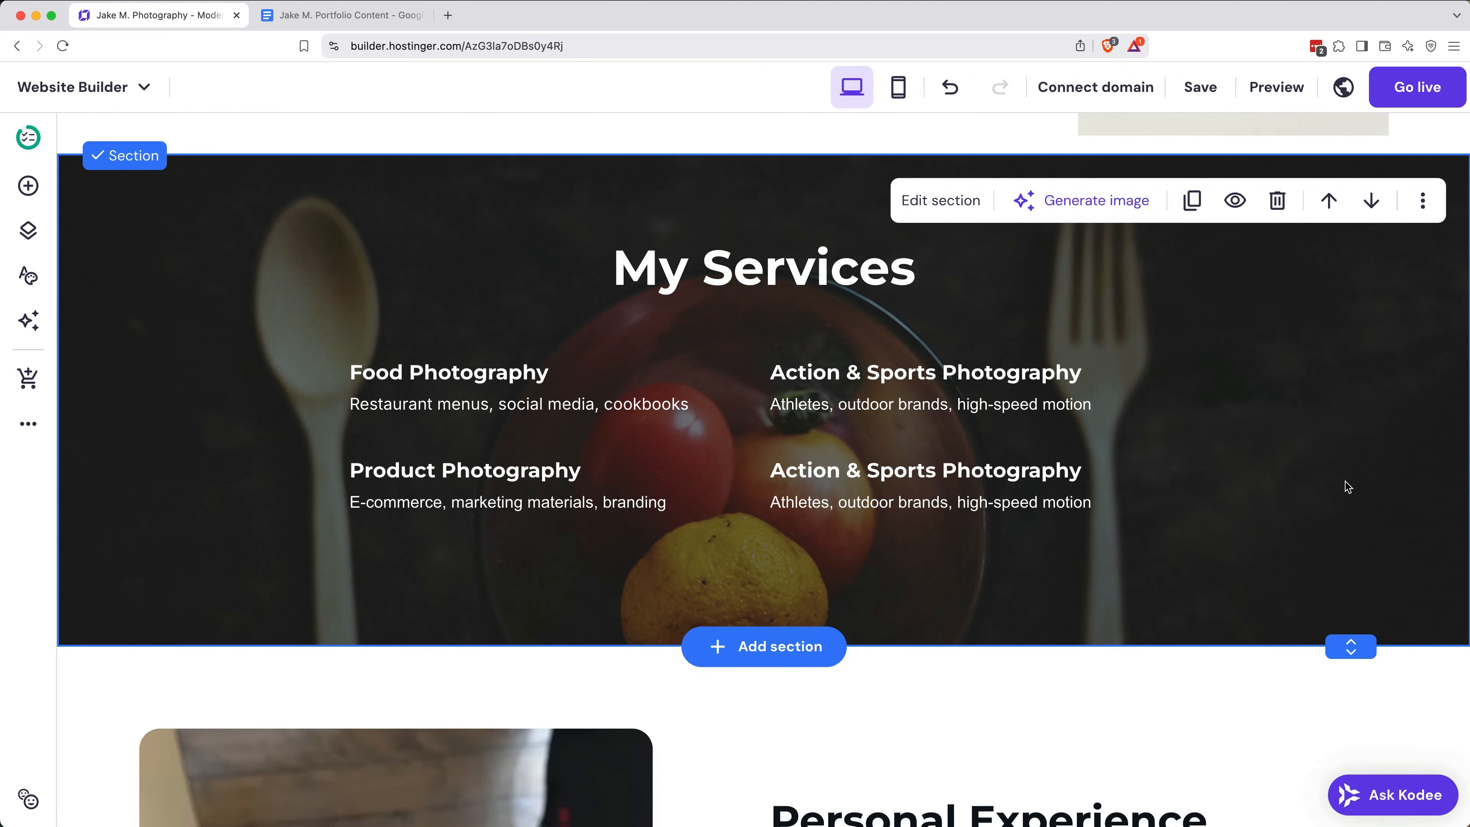
Step: Replace the second About Me paragraph with the Background & Experience text from the Google Docs content document
scroll(1347, 487, down, 10)
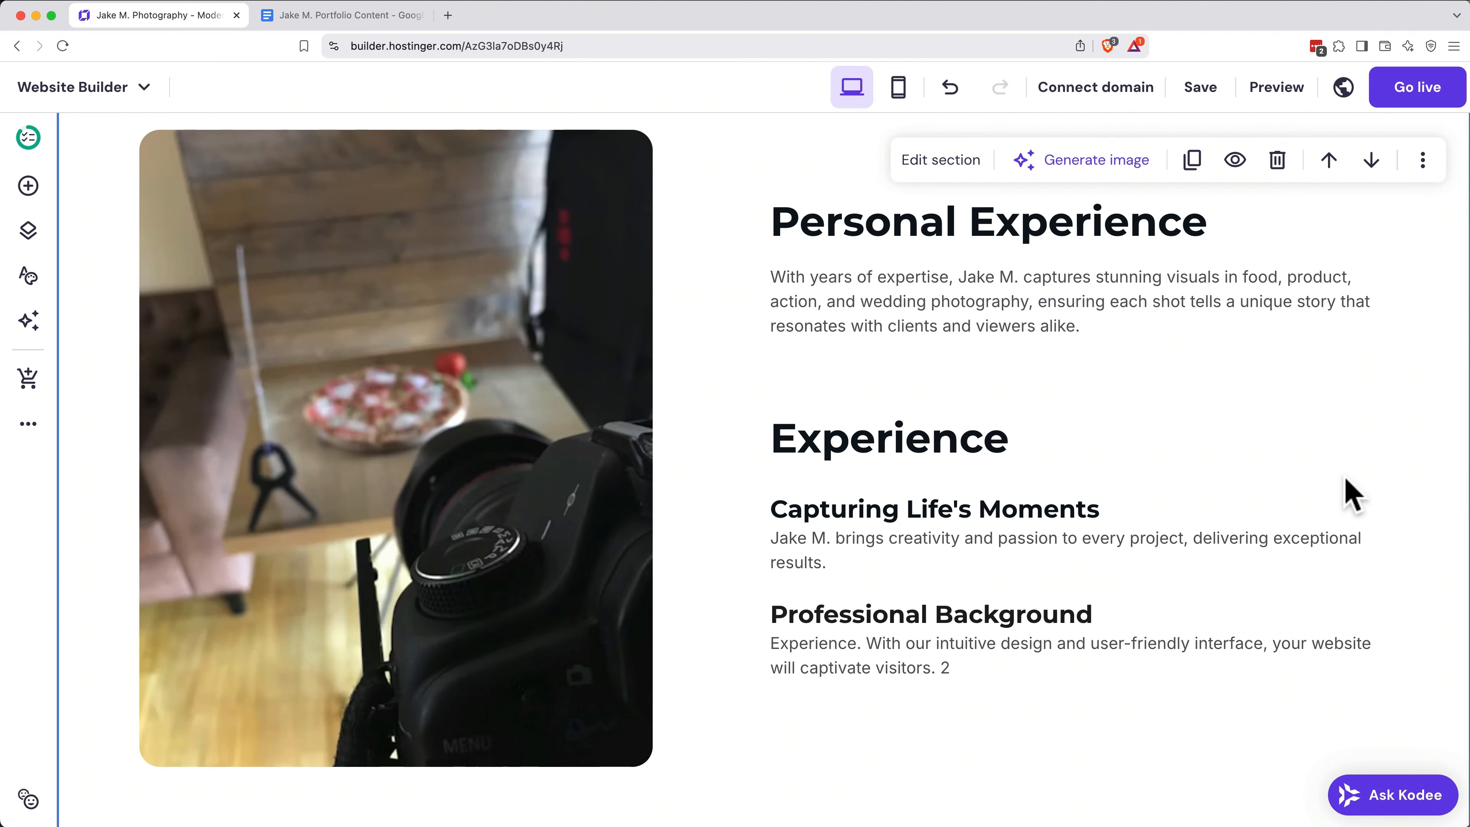
key(ctrl+Tab)
triple_click(469, 538)
key(super+c)
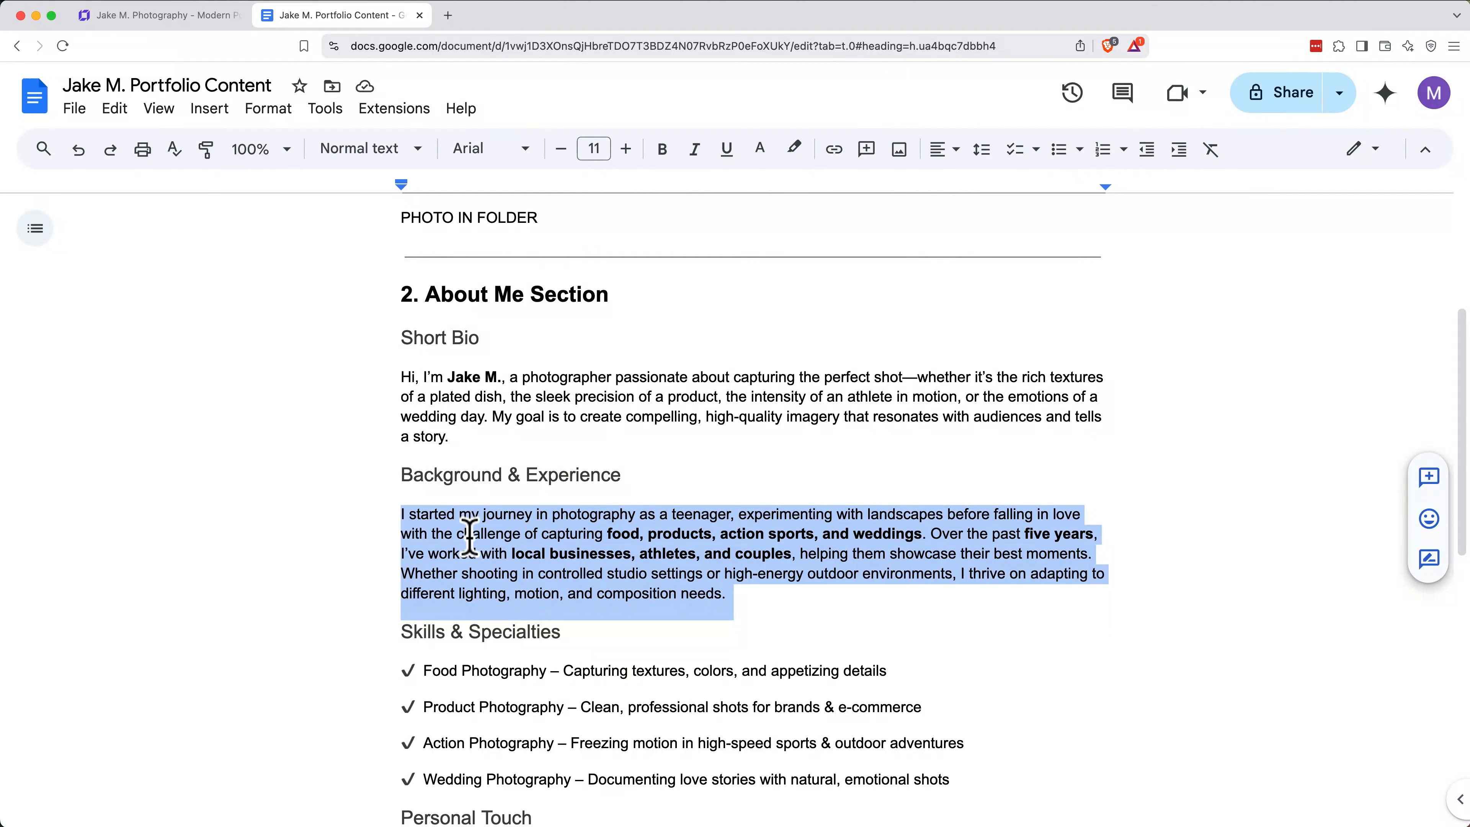
click(187, 23)
key(super+a)
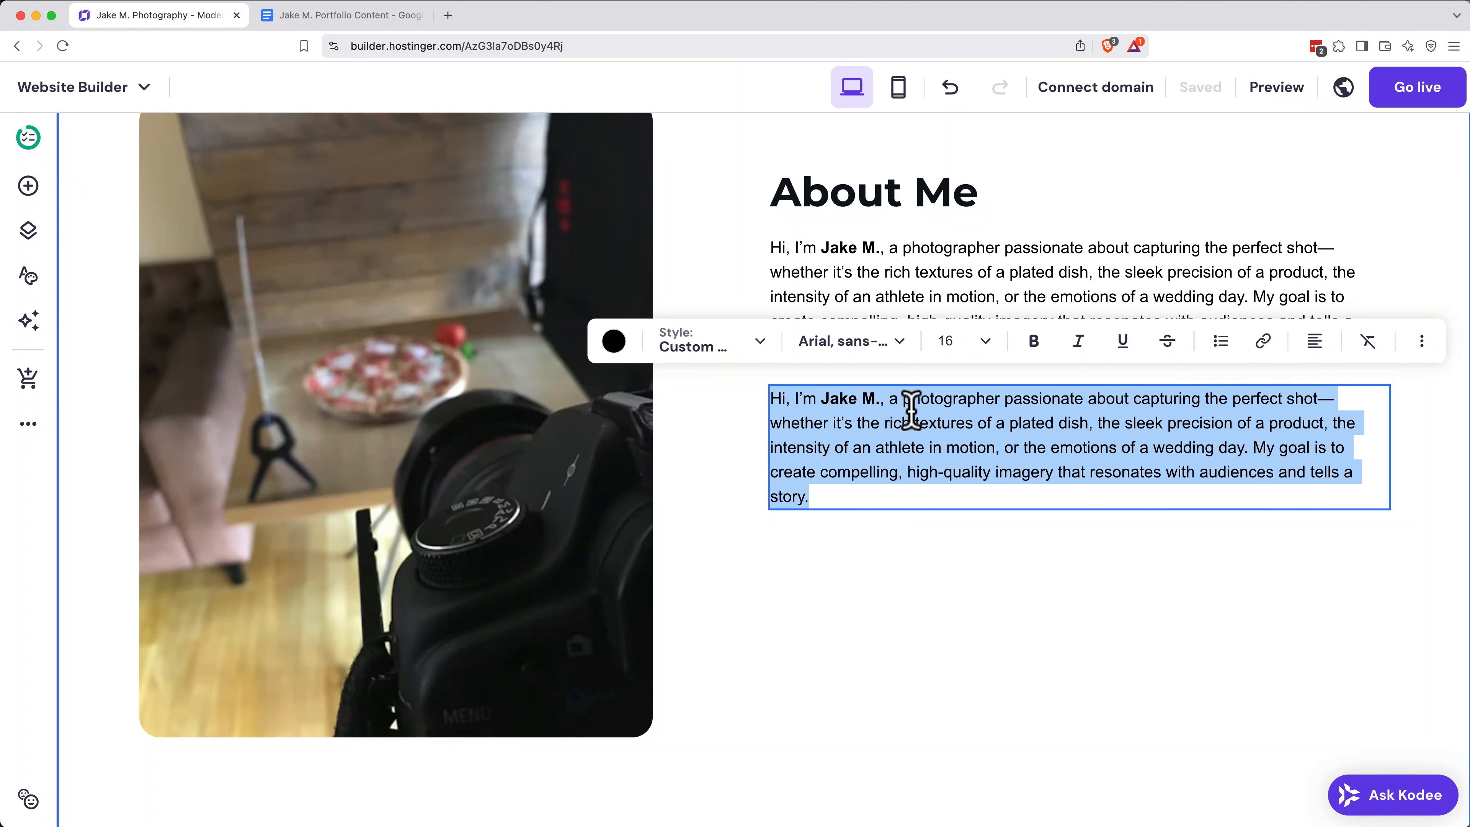
key(super+v)
key(Escape)
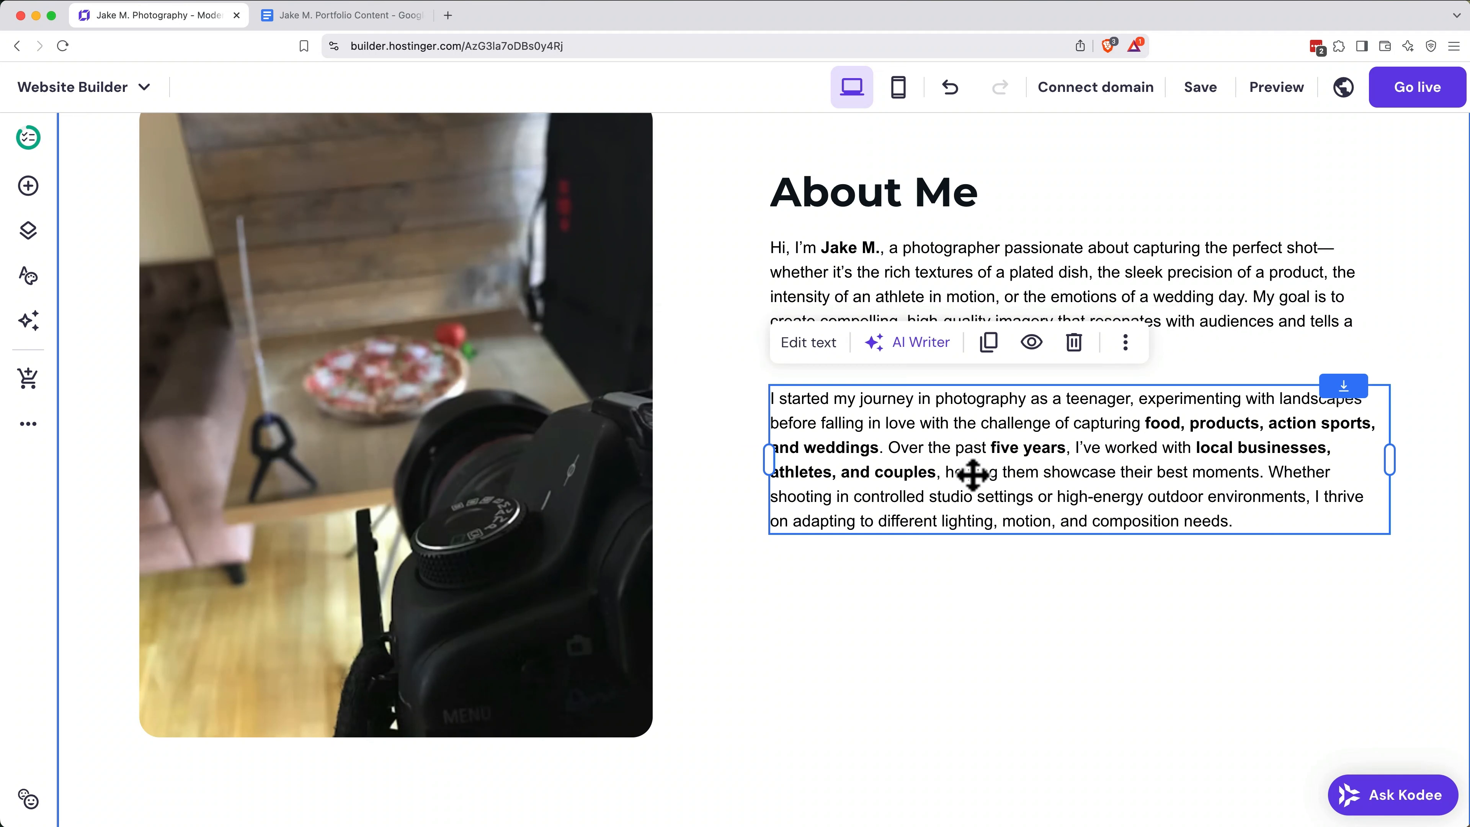
Step: Replace the About Me section's image with the photographer's portrait JPG uploaded from the computer
click(305, 187)
click(191, 161)
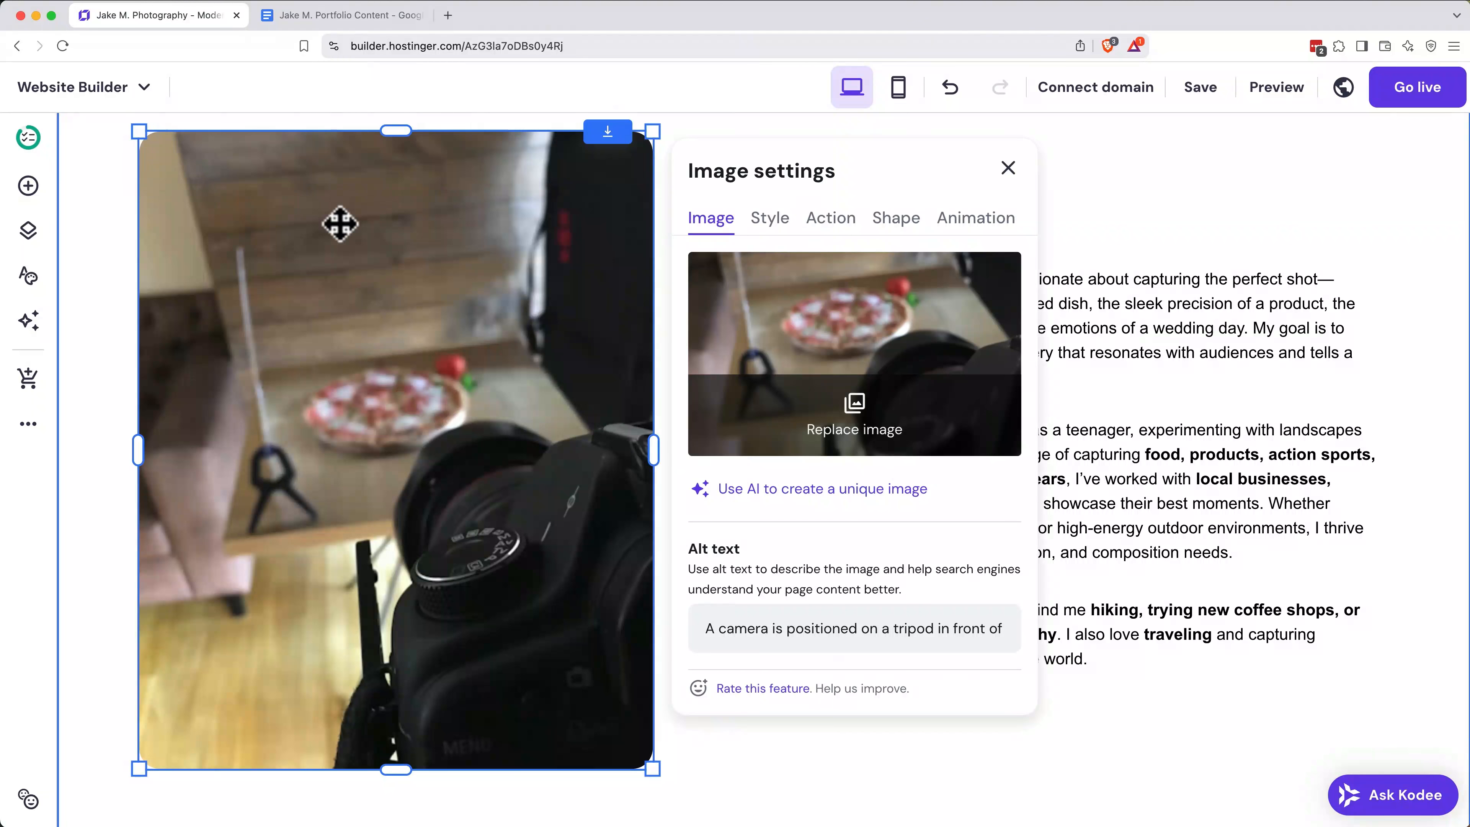
click(874, 415)
click(1222, 205)
scroll(699, 352, left, 3)
click(712, 378)
click(922, 343)
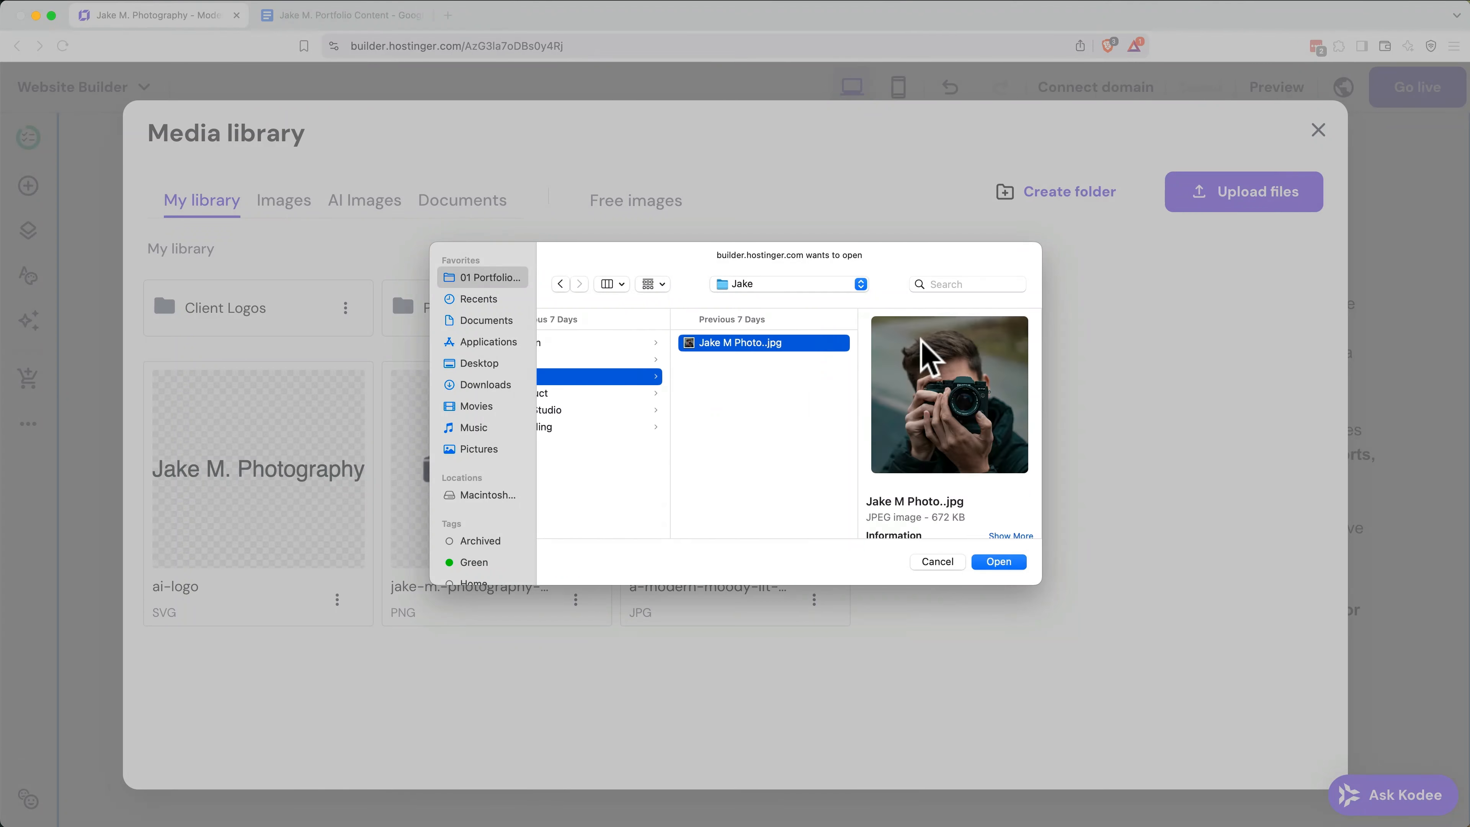
click(998, 562)
click(281, 478)
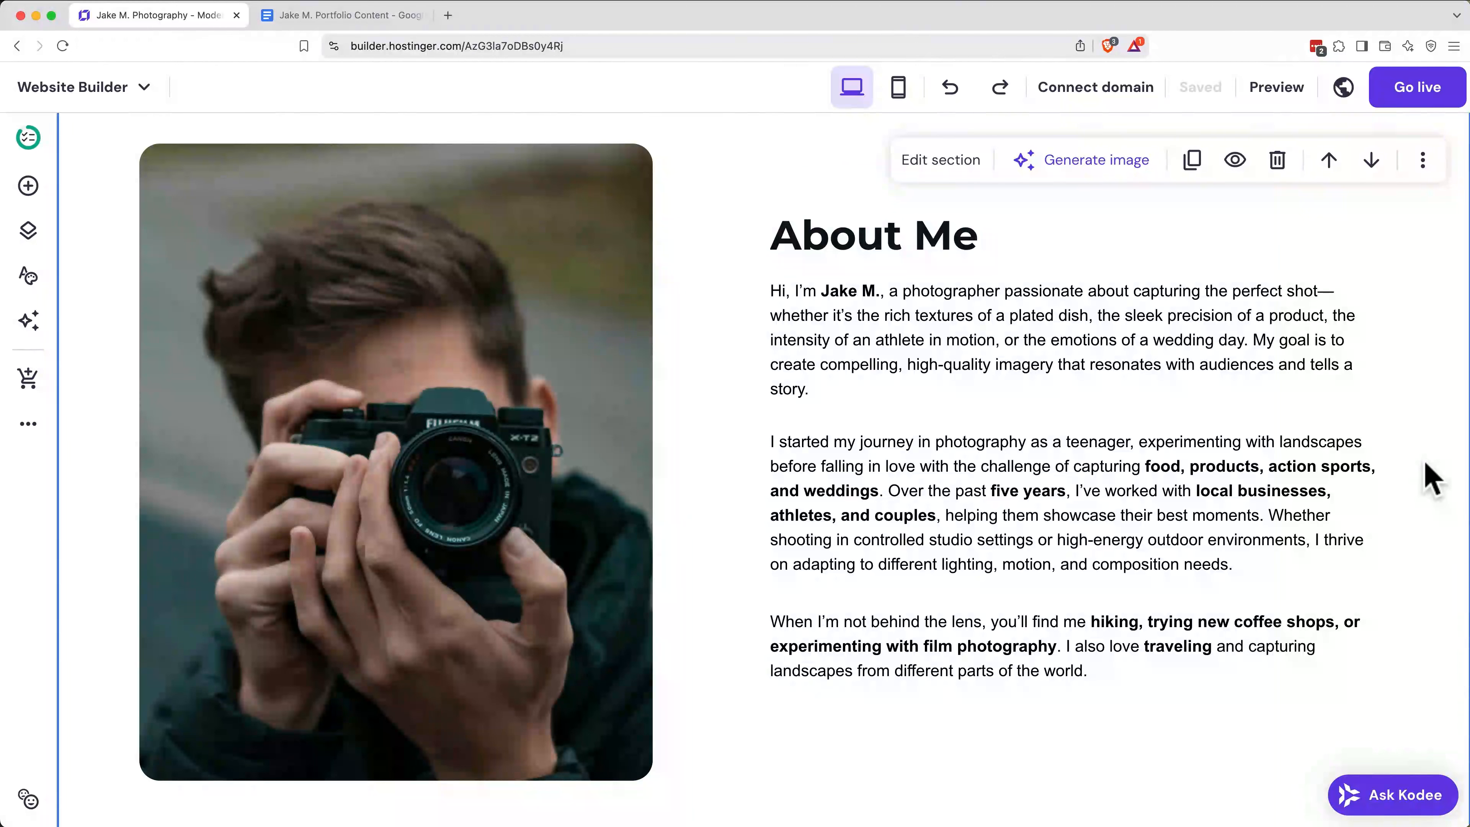
Step: Add the Testimonials section template with two star-rated reviews on a dark patterned background below the About Me section
scroll(1430, 478, down, 10)
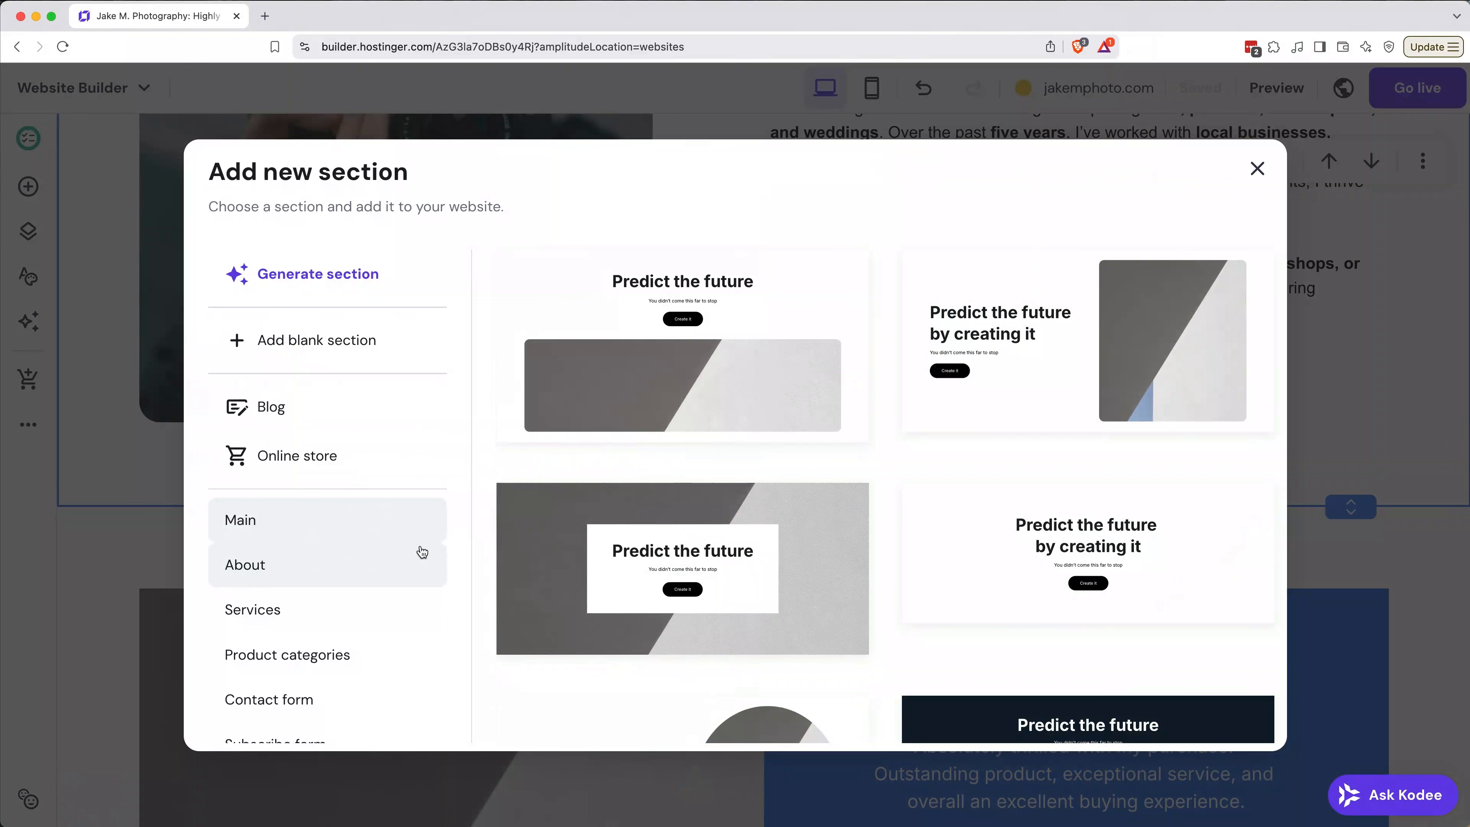
scroll(420, 551, down, 5)
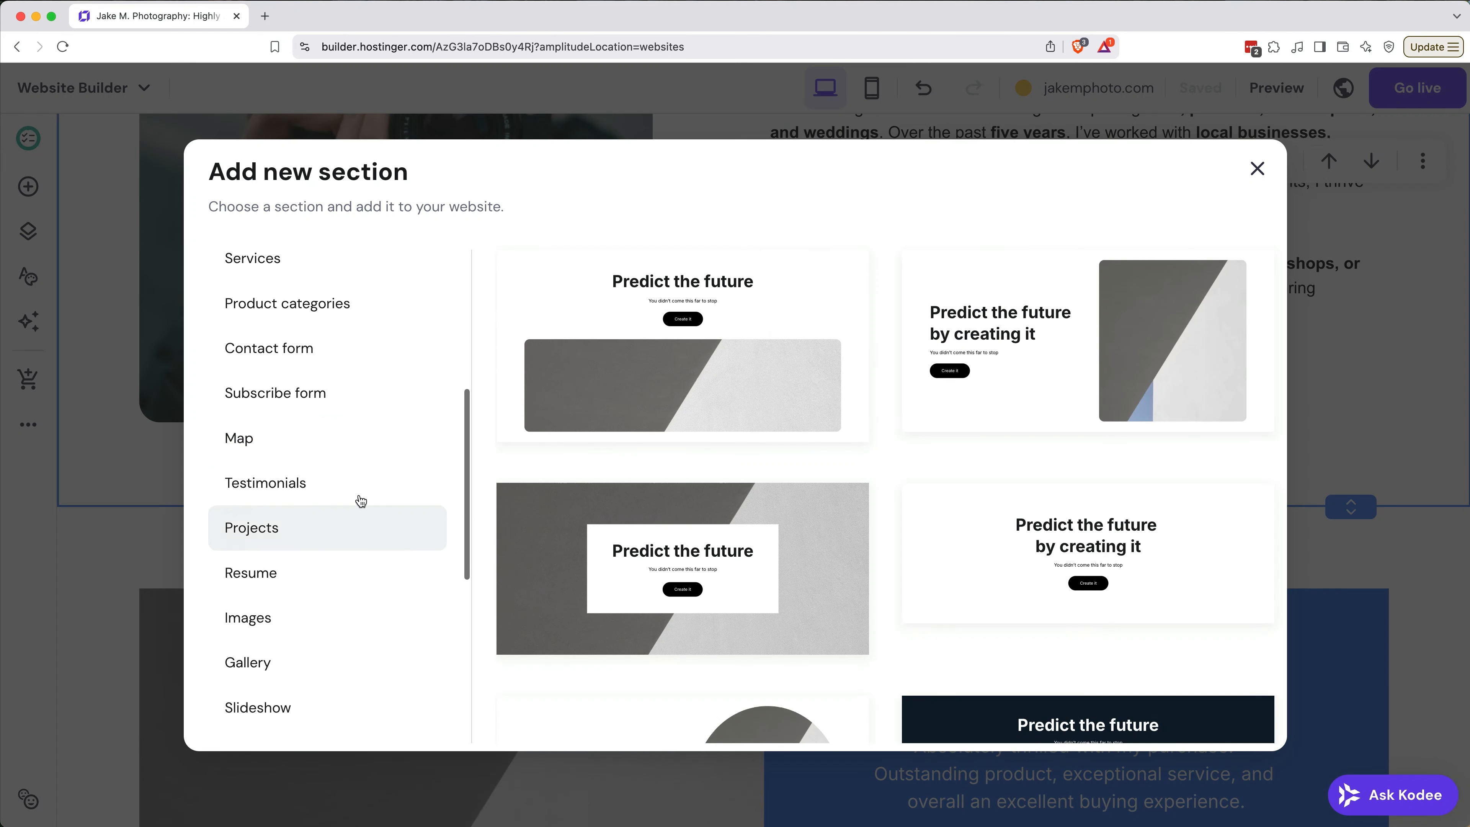
click(344, 483)
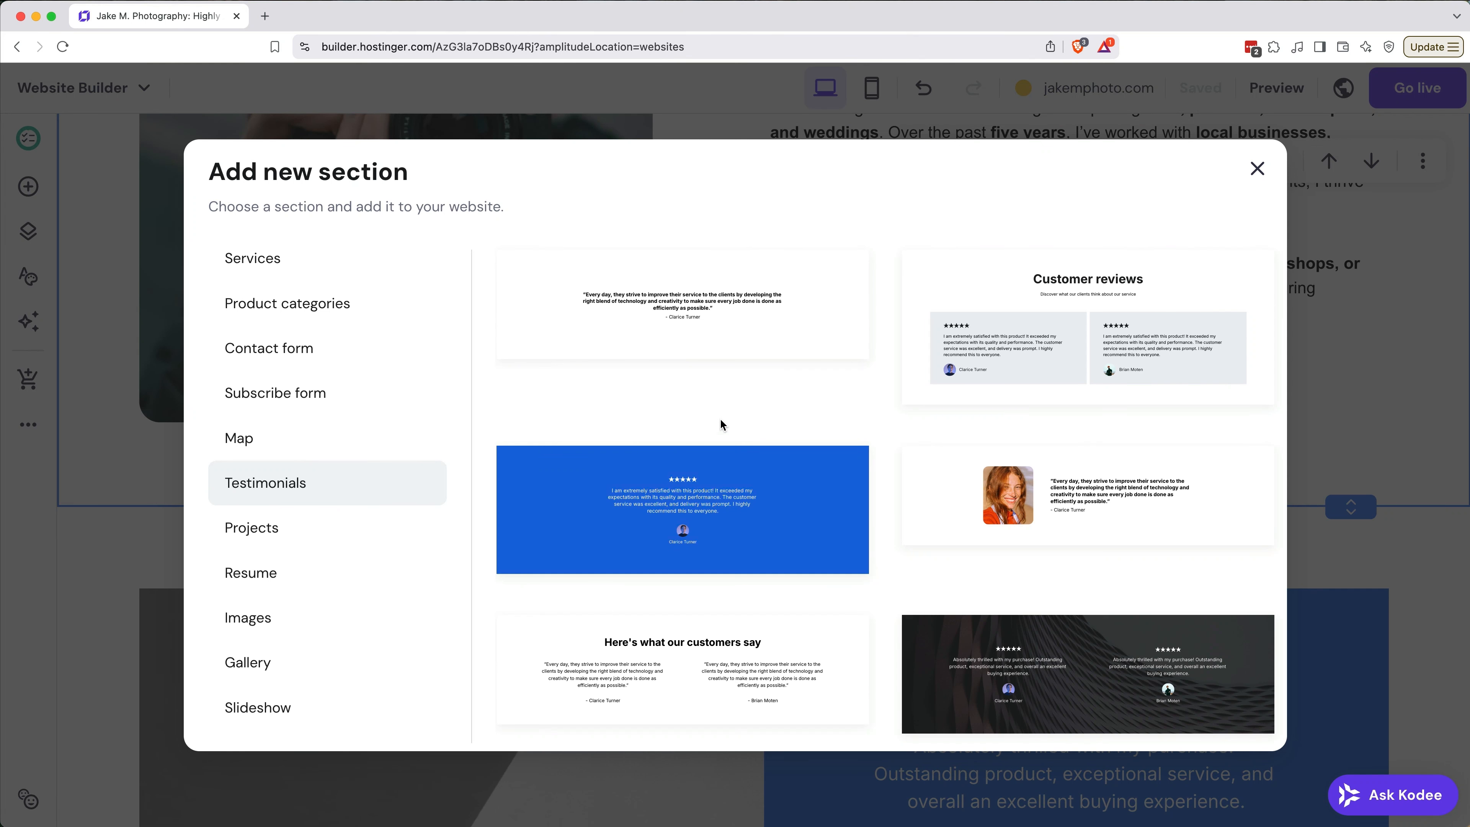
scroll(720, 420, down, 3)
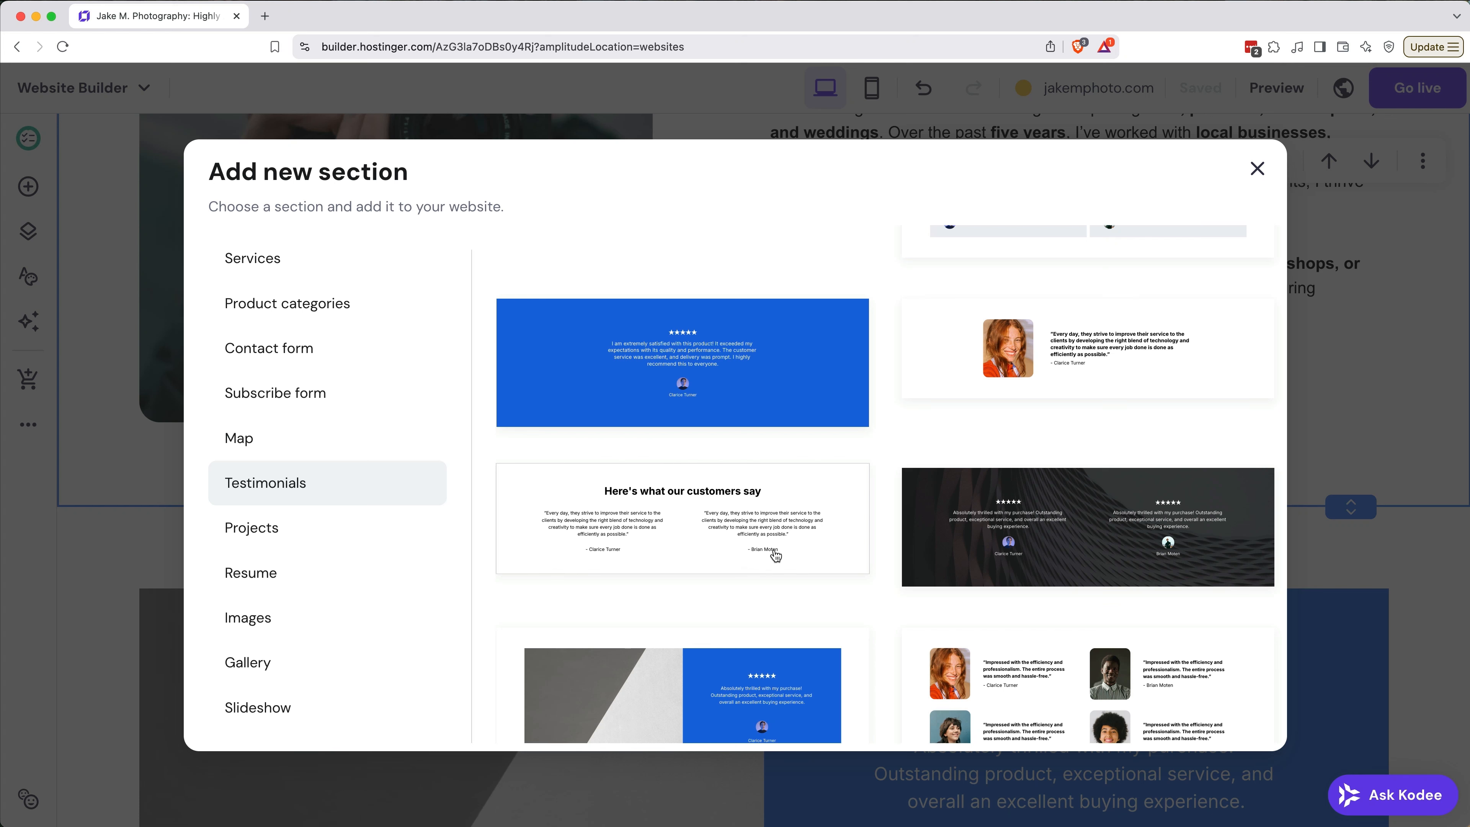
click(1002, 534)
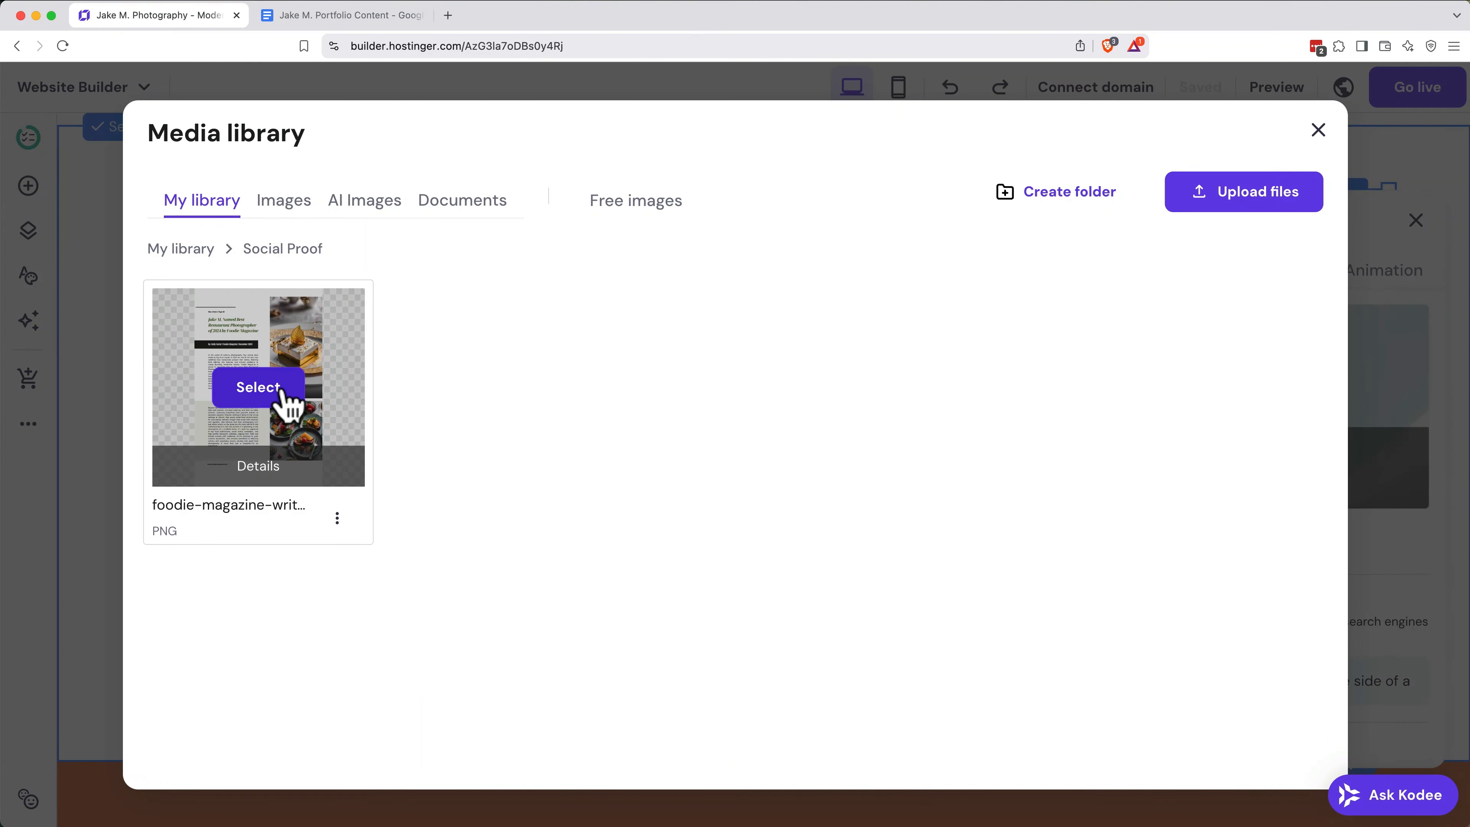
click(282, 392)
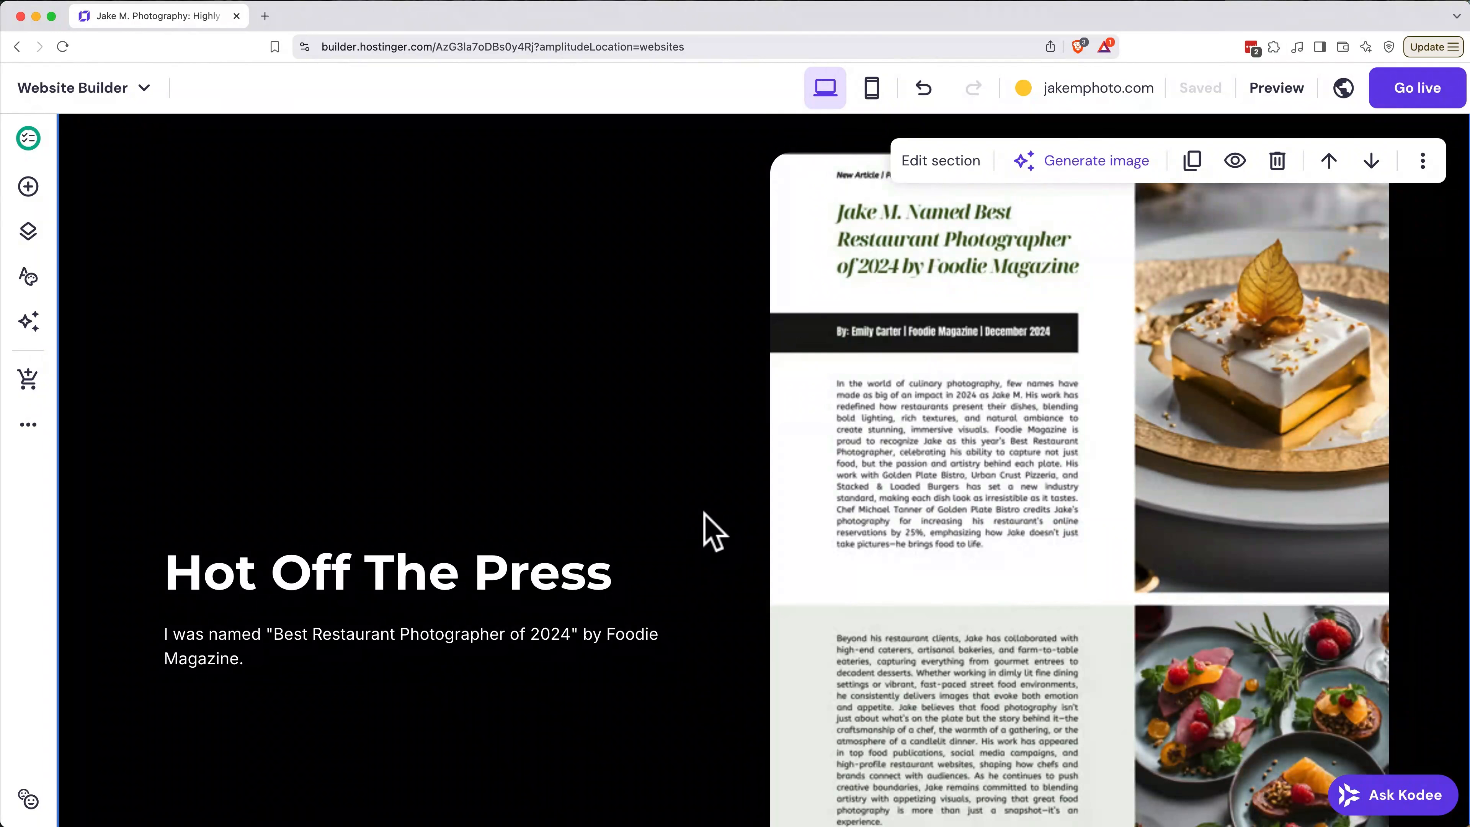
Step: Set the magazine article image in the Hot Off The Press section to open a full screen preview on click
click(916, 470)
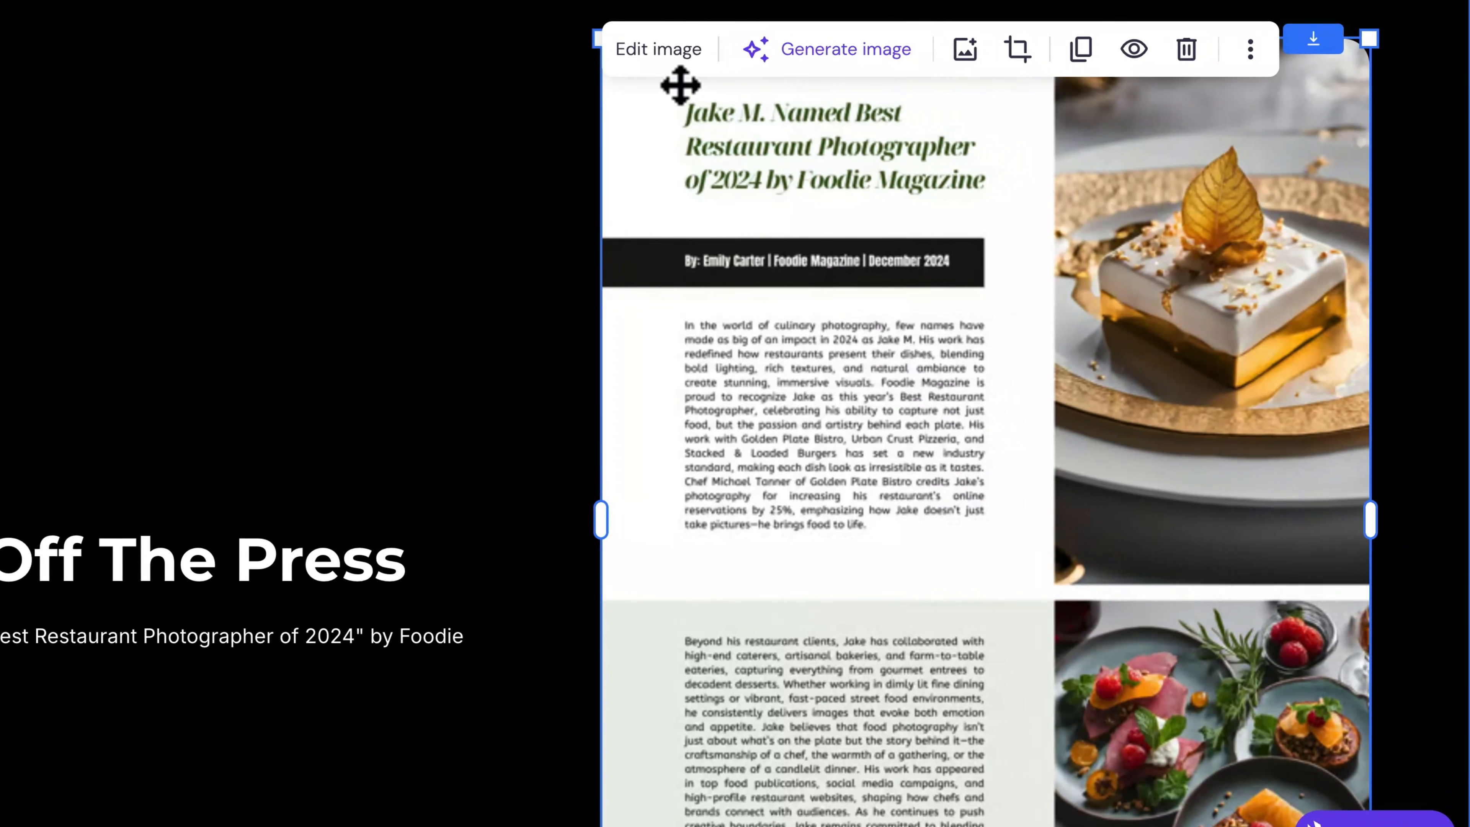
click(666, 49)
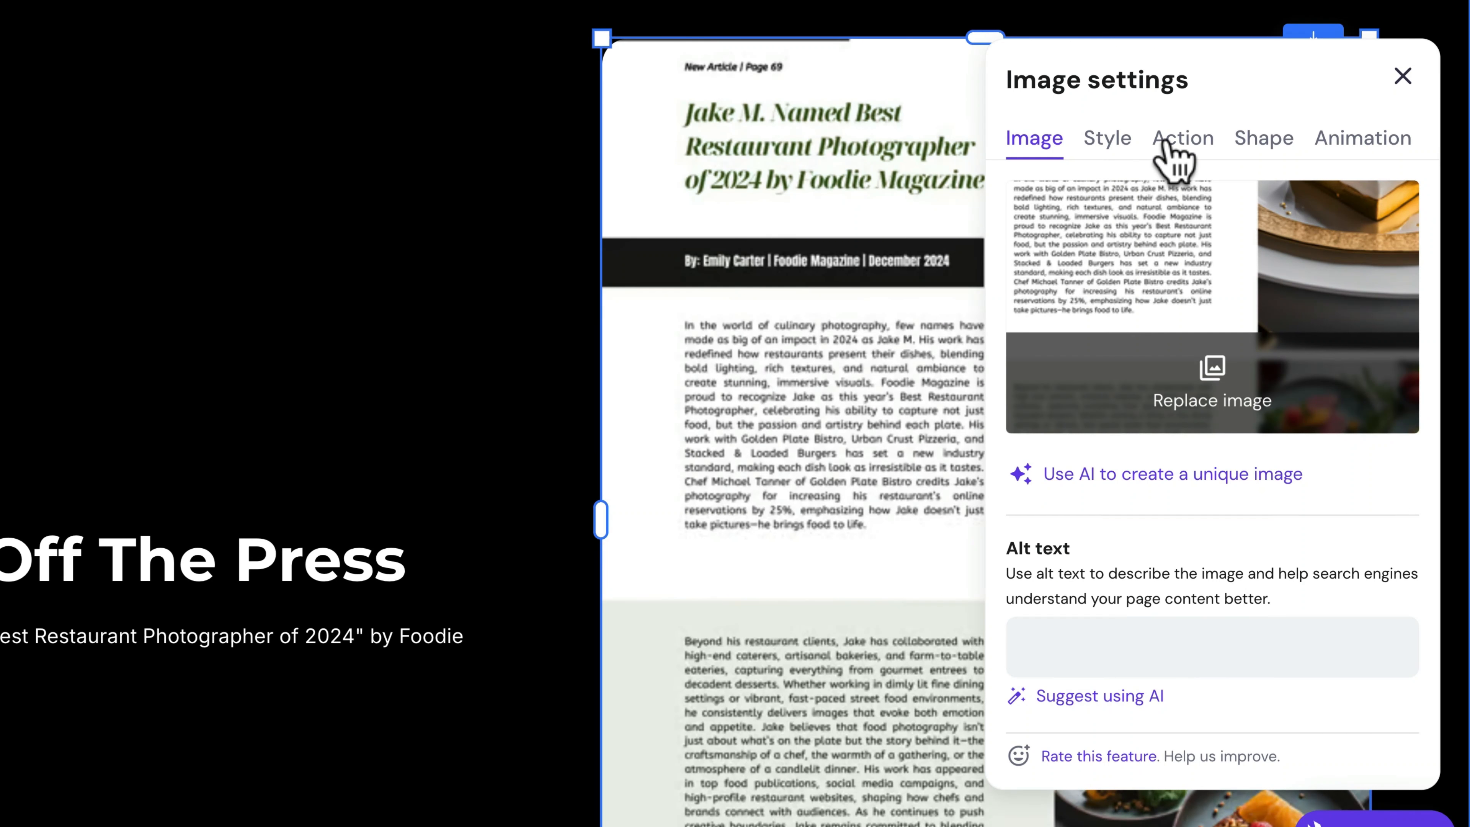
click(1175, 162)
click(1155, 261)
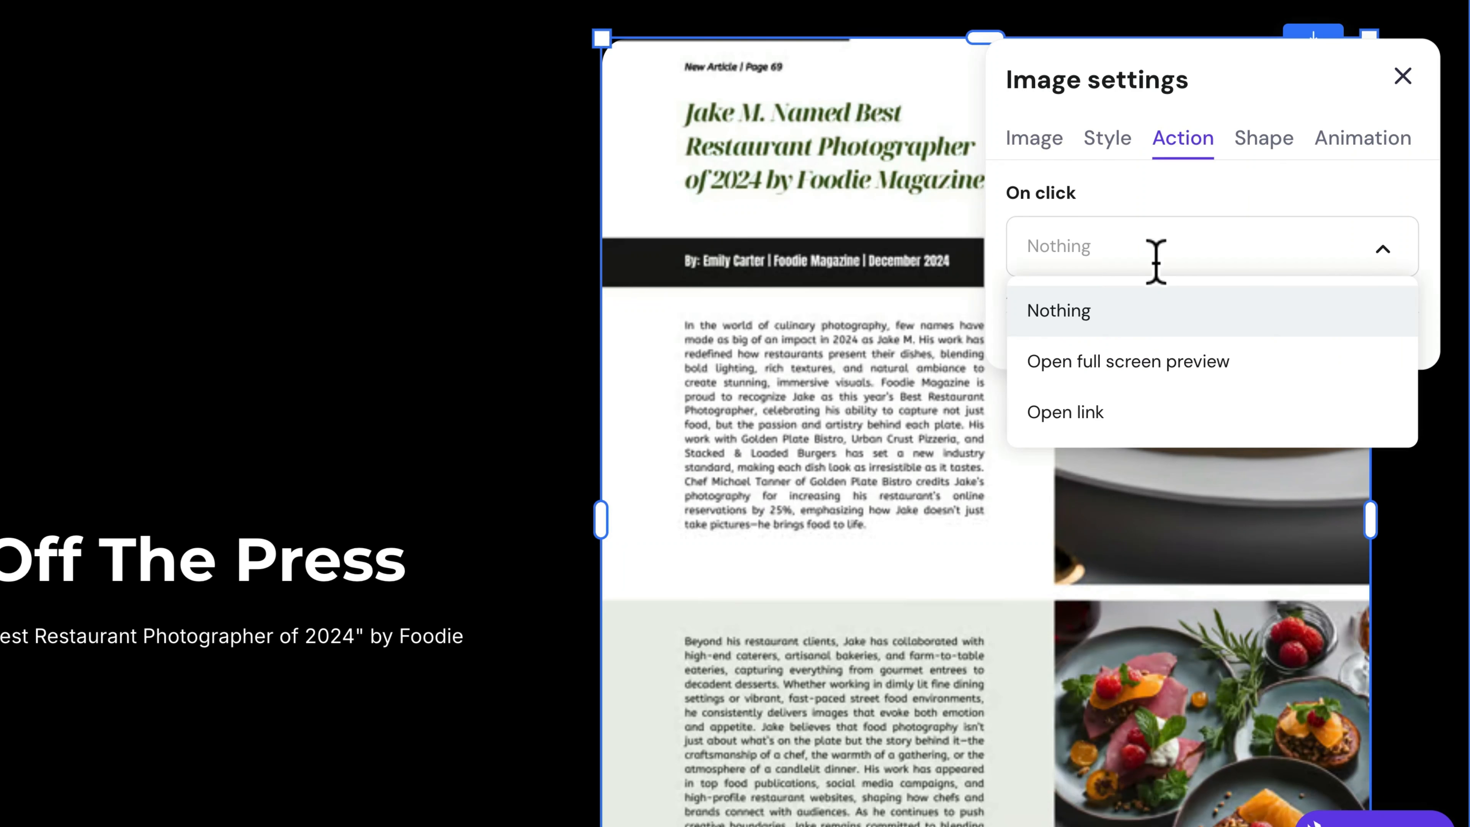
click(1156, 366)
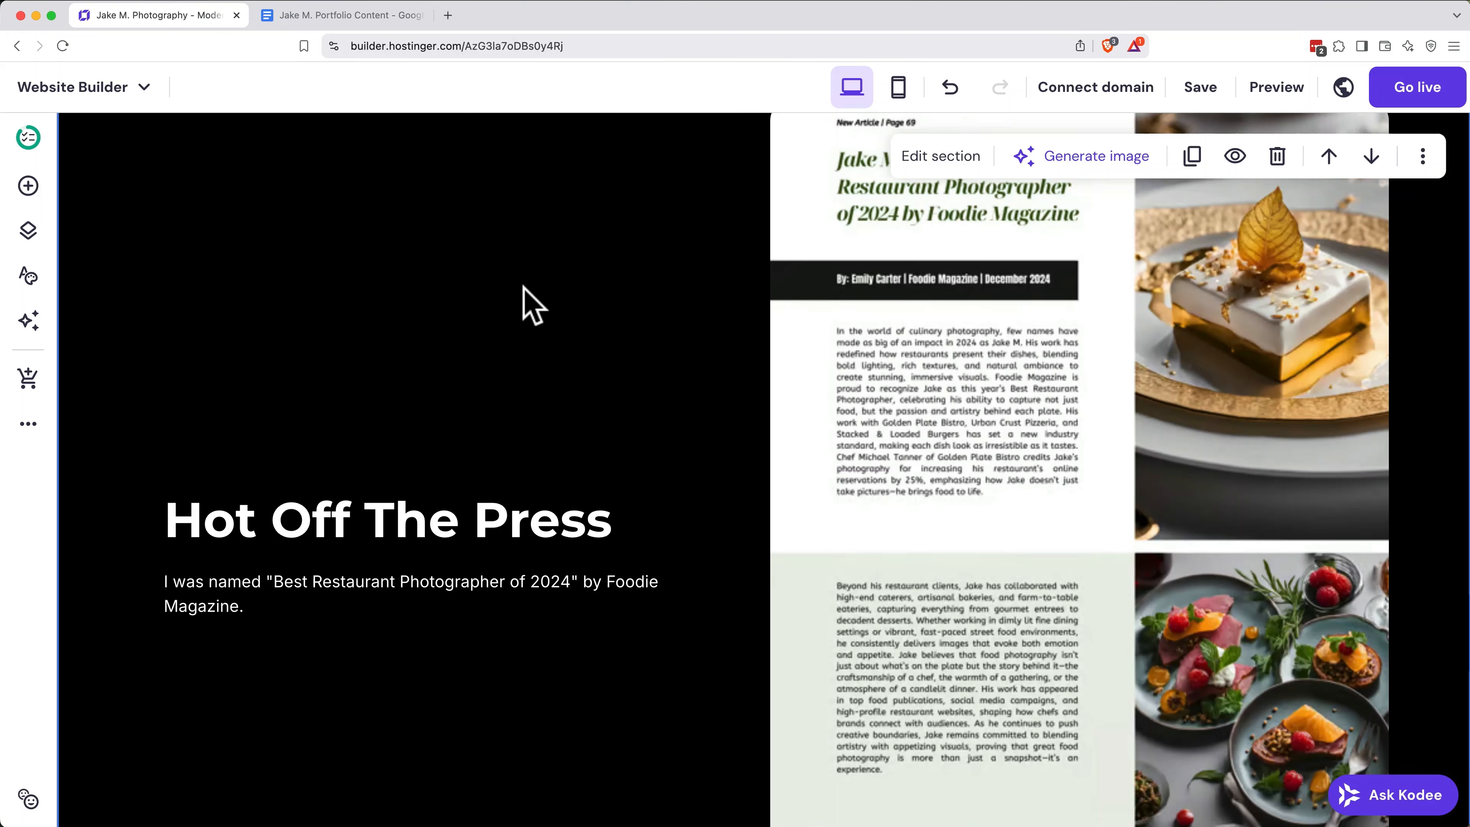
Step: Replace the first testimonial's quote in the orange section with the boutique owner's review from the Google Docs content document
scroll(524, 288, down, 10)
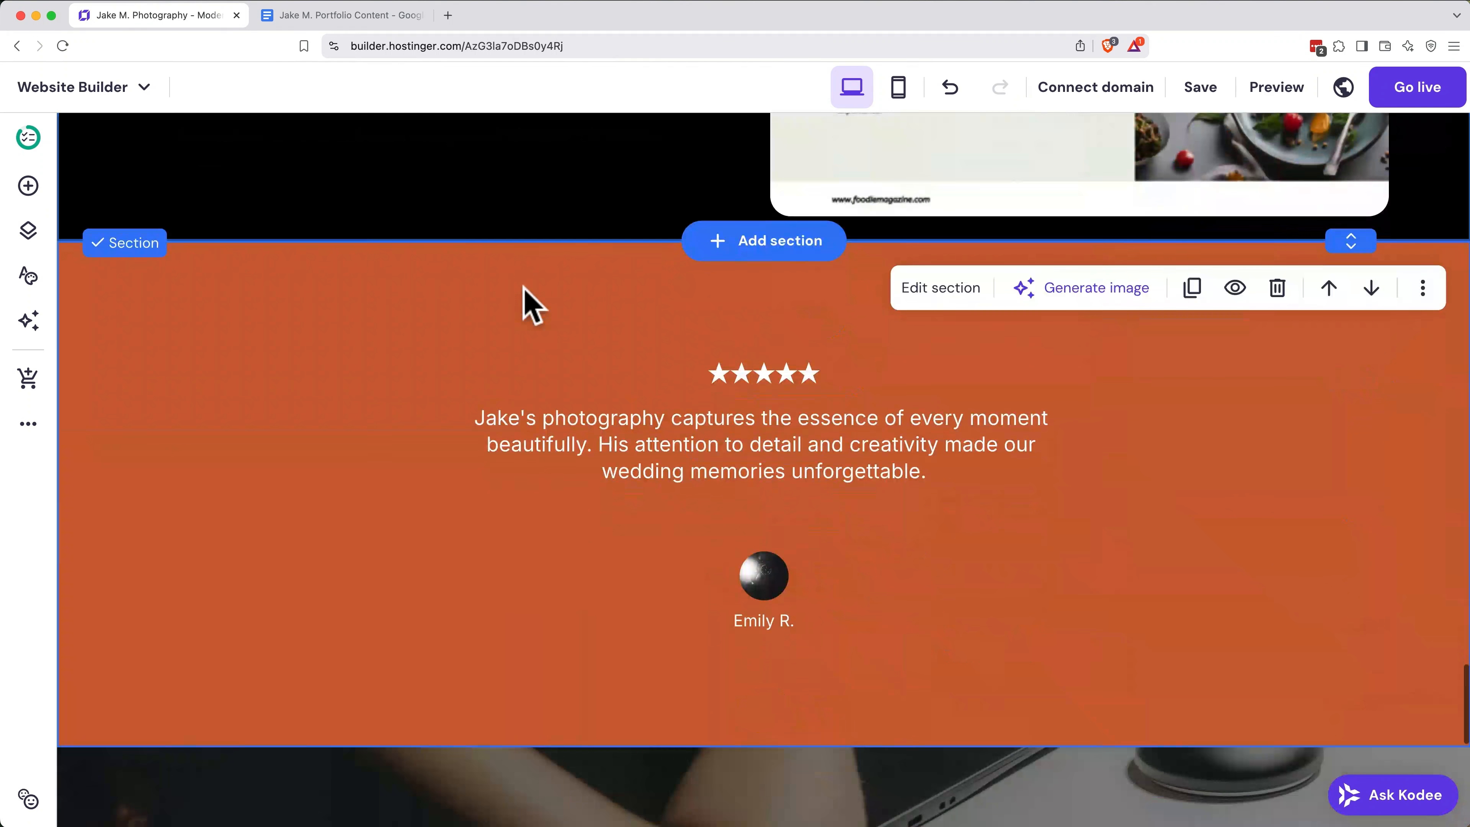
scroll(524, 287, up, 1)
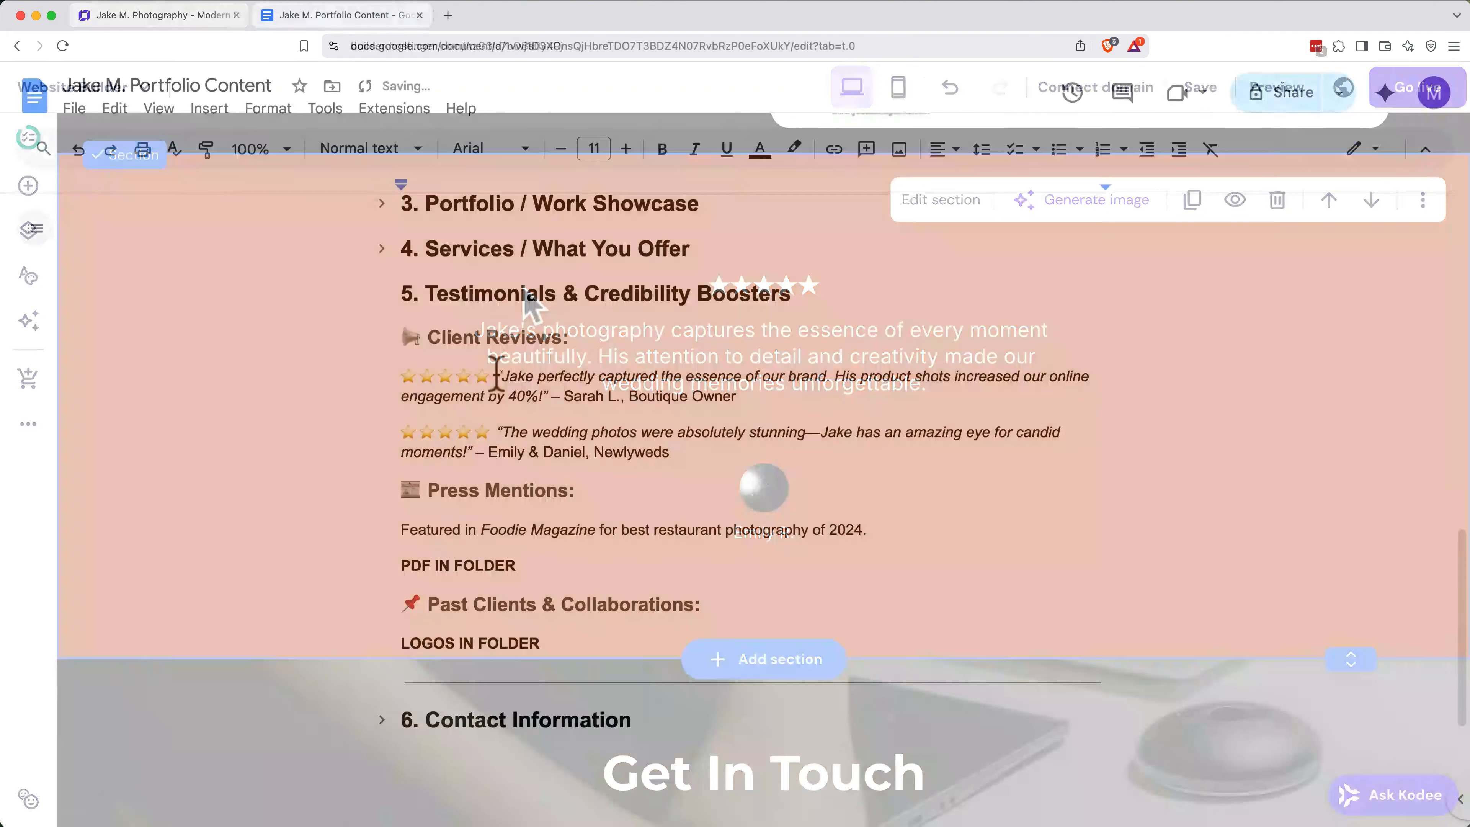
drag(495, 375, 542, 399)
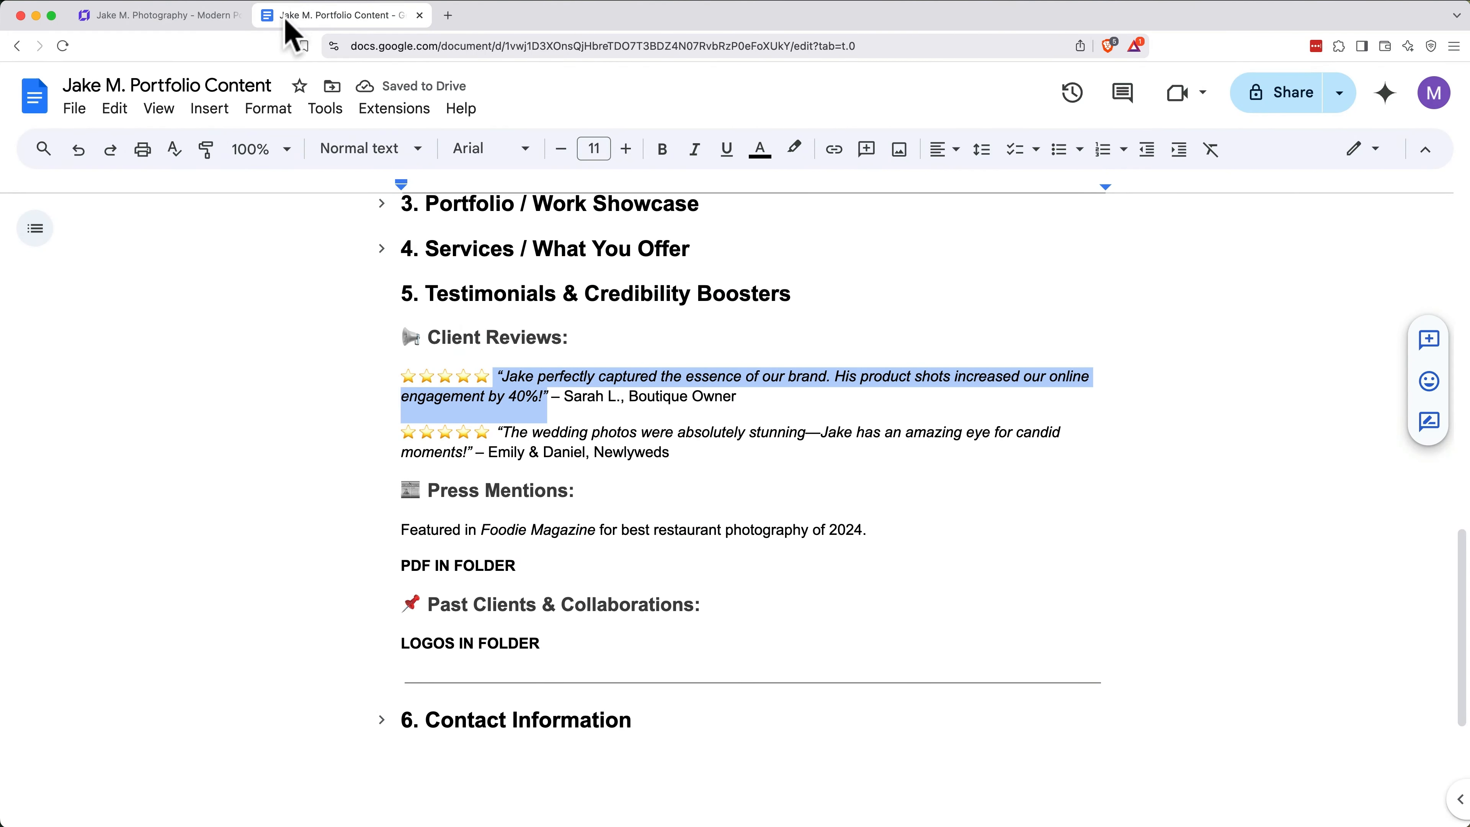
click(169, 16)
double_click(377, 358)
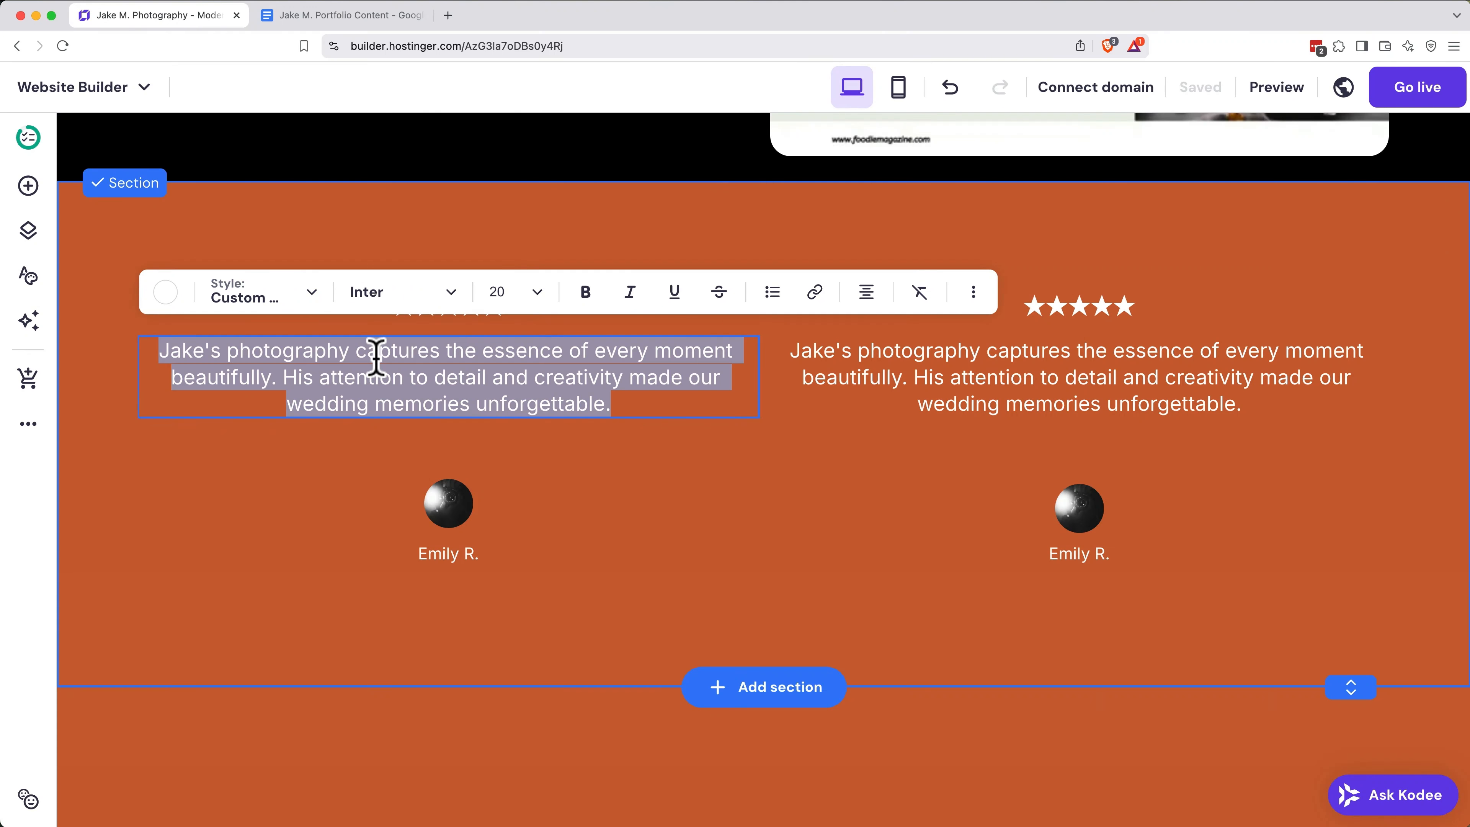
text("Jake perfectly captured the essence of our brand. His product shots increased our online engagement by 40%!")
key(Escape)
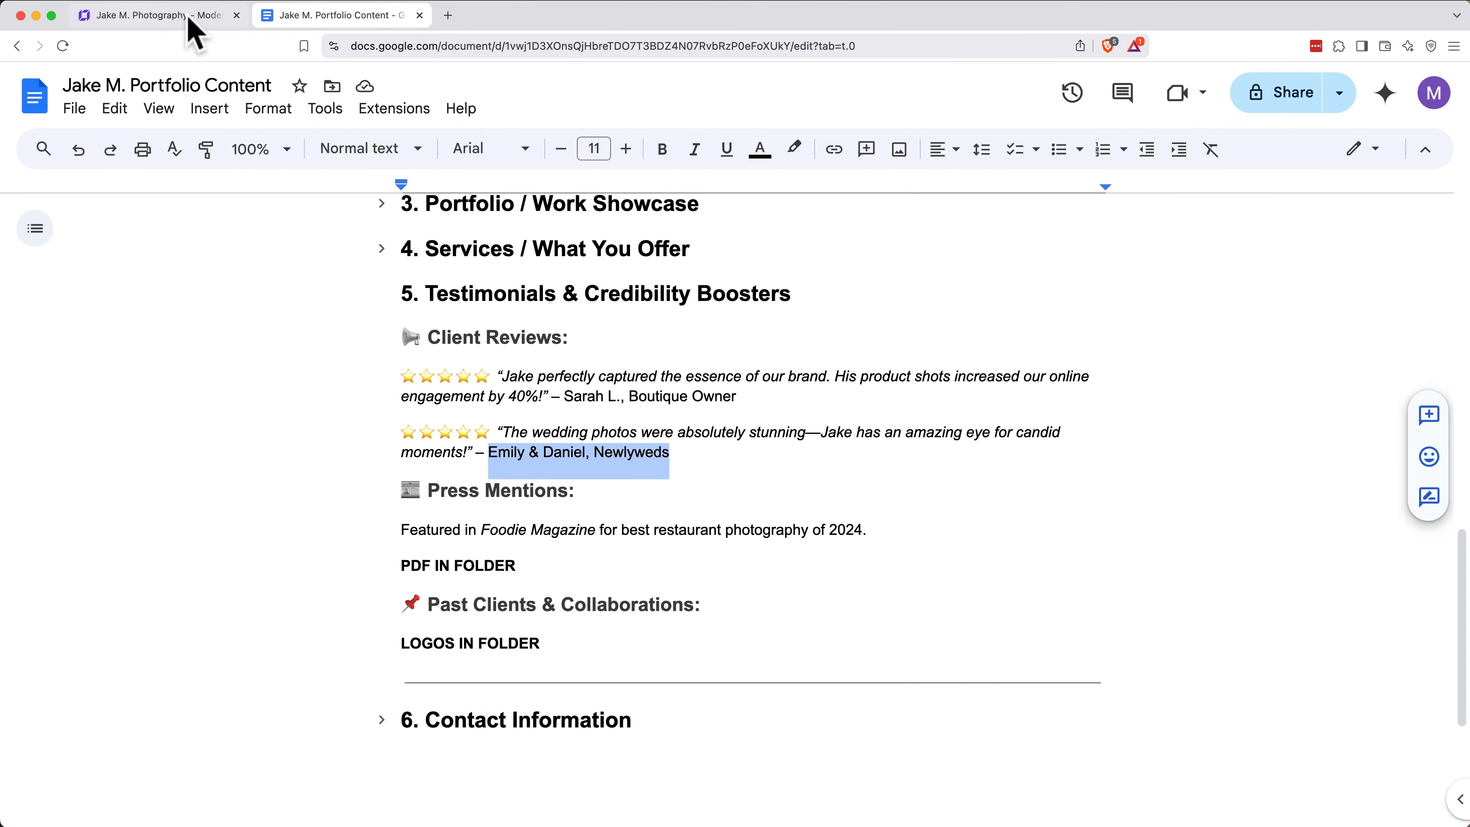
Step: Replace the second testimonial's reviewer name with the newlywed couple's names copied from the content document
click(188, 17)
double_click(1059, 528)
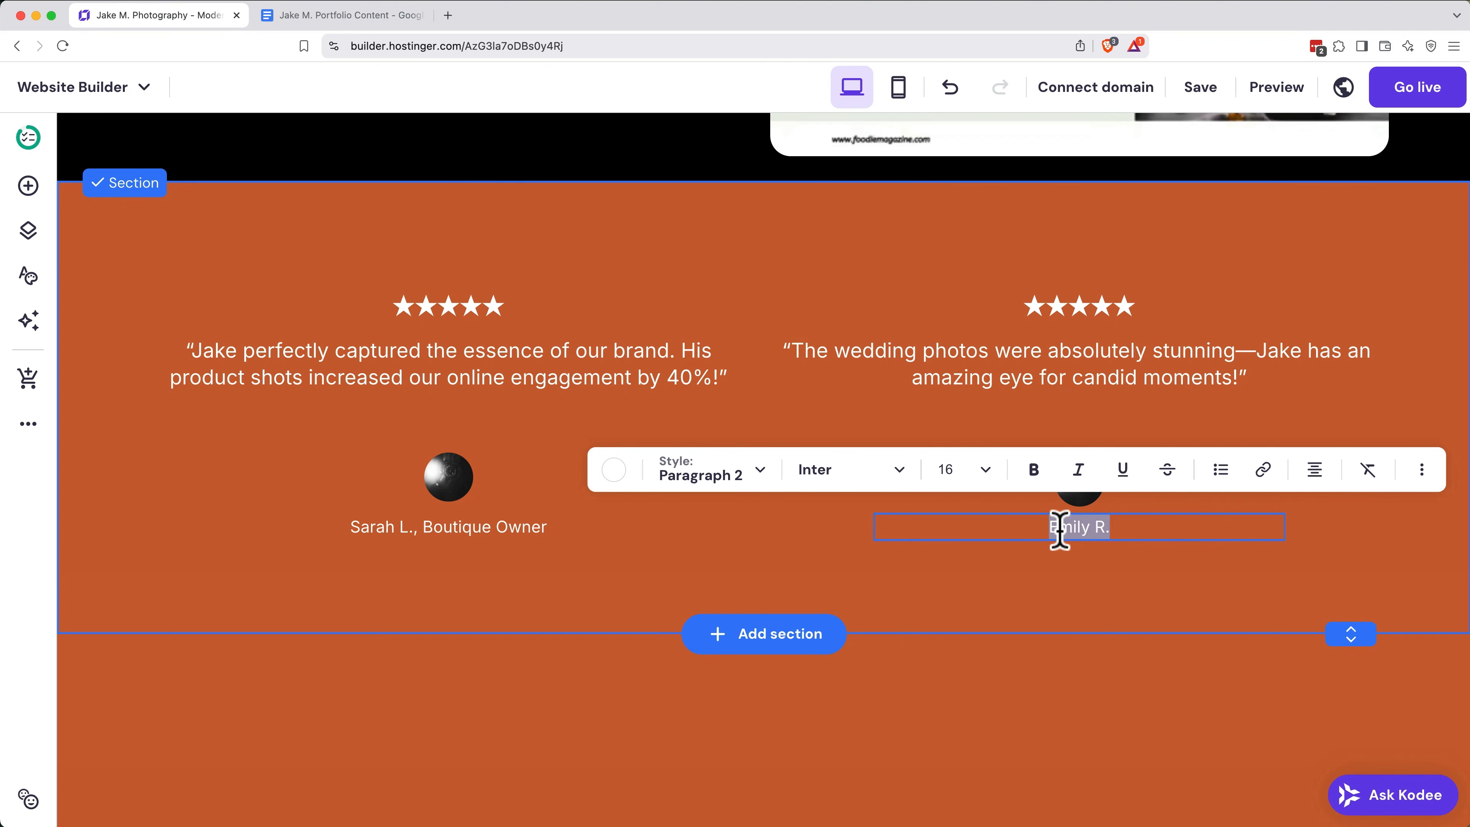
text(Emily & Daniel, Newlyweds)
click(782, 518)
click(749, 482)
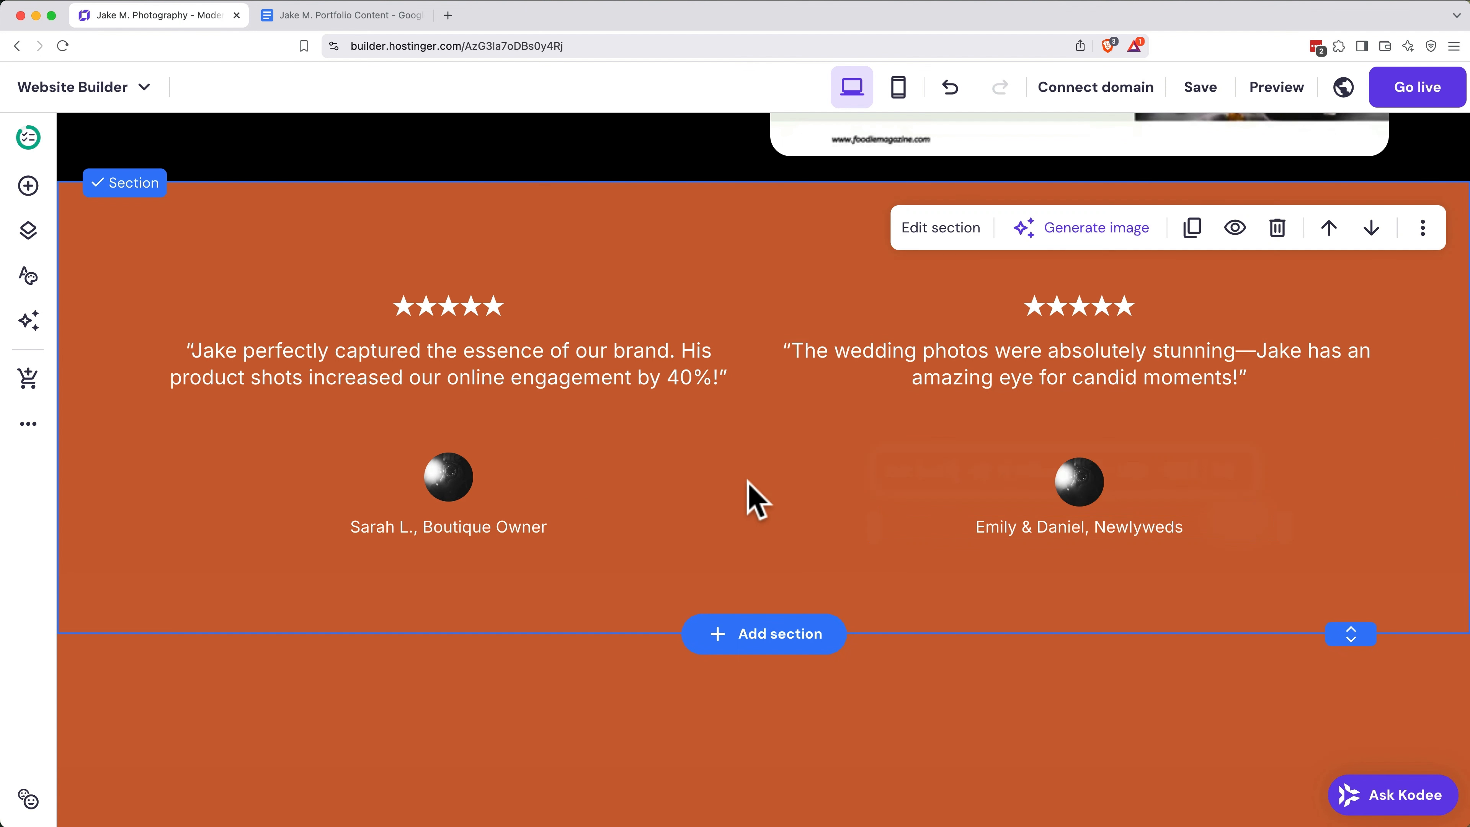
Step: Remove the avatar images from both testimonials and move the reviewer names up directly beneath the quotes
click(470, 486)
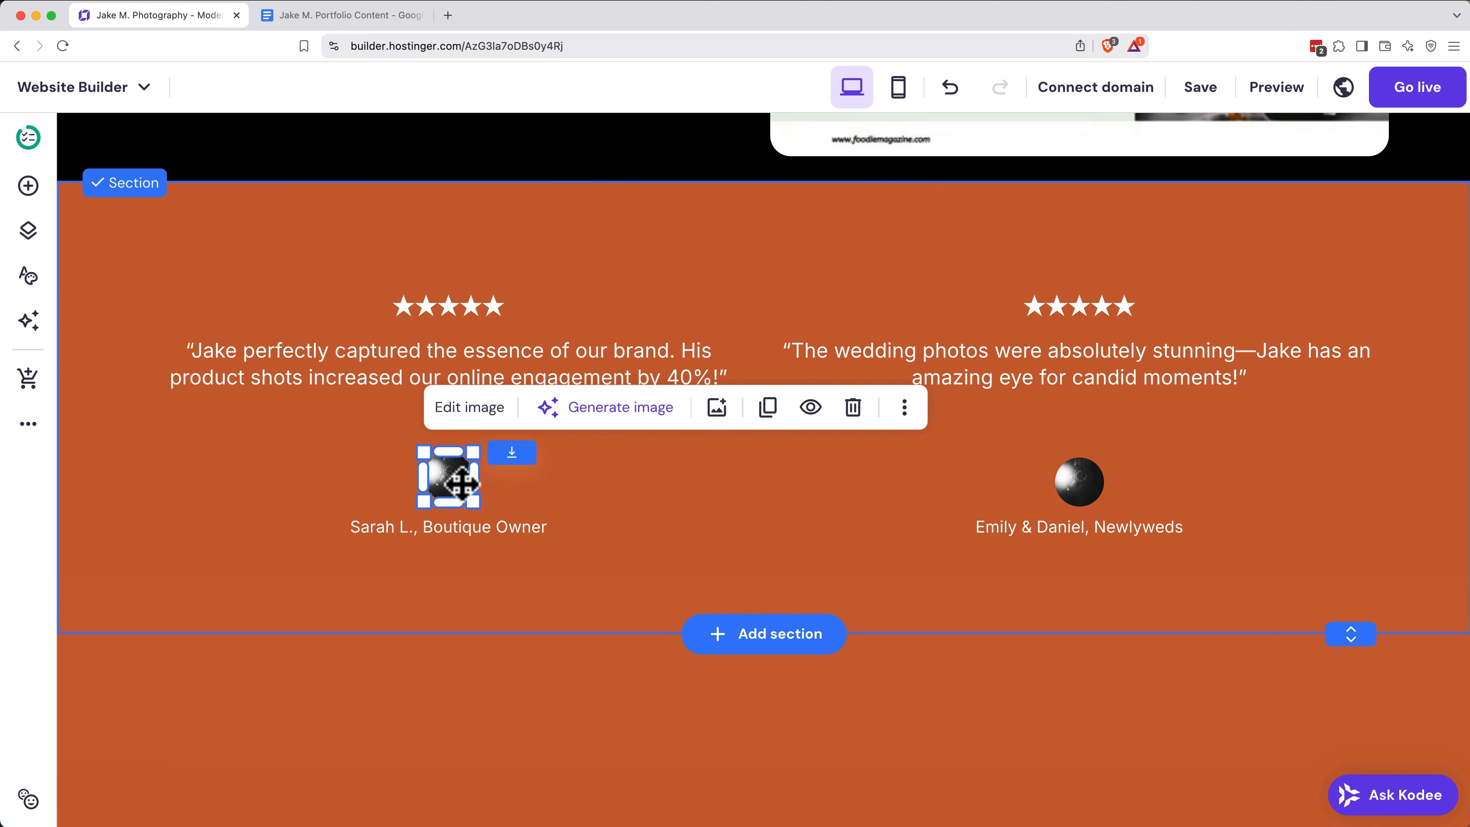
click(813, 409)
click(1098, 489)
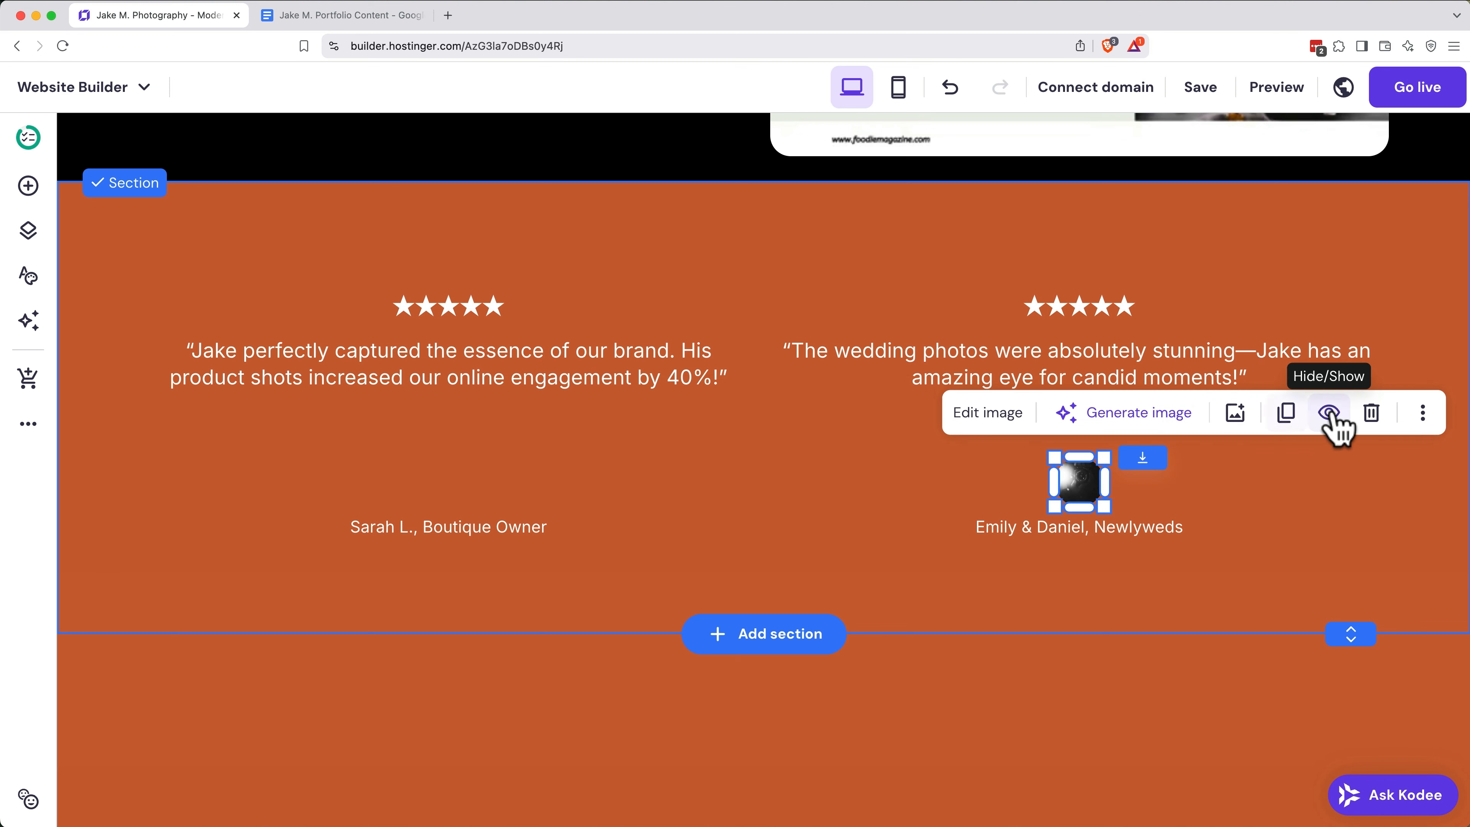
click(1370, 412)
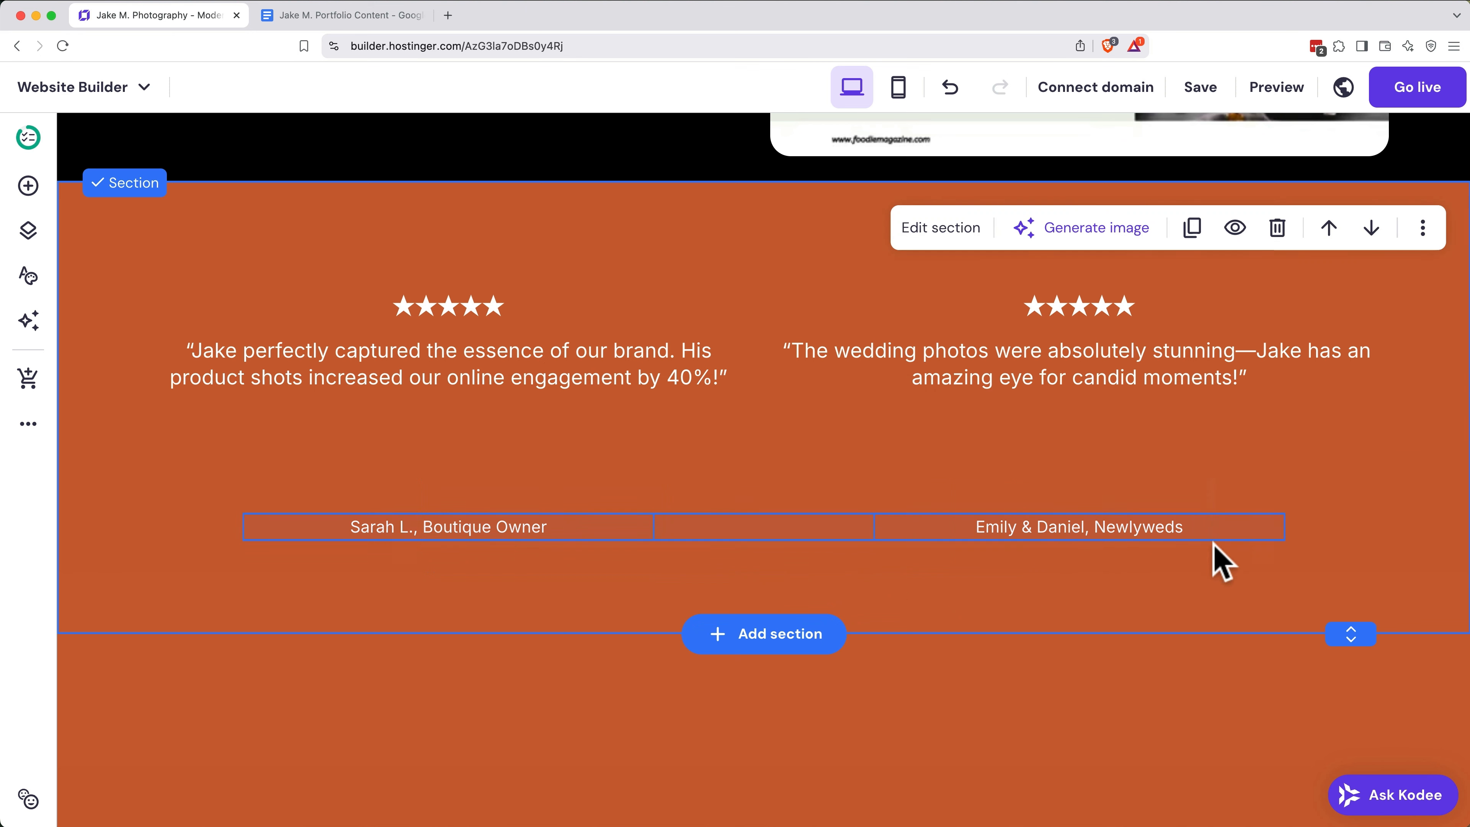
drag(1090, 518, 1087, 423)
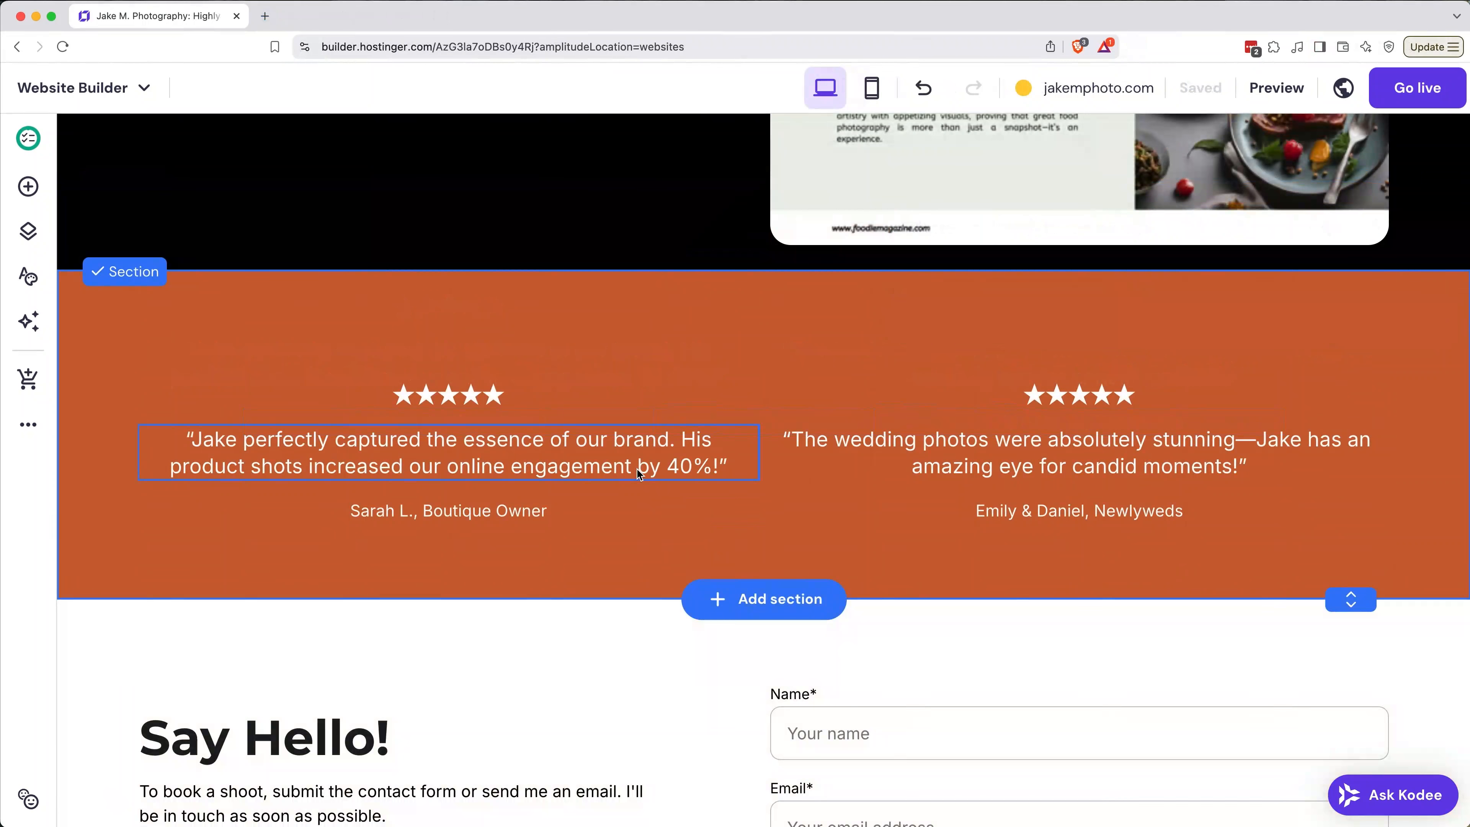
Step: Make the phrase "increased our online engagement by 40%!" bold in the first testimonial
click(389, 458)
drag(309, 467, 681, 463)
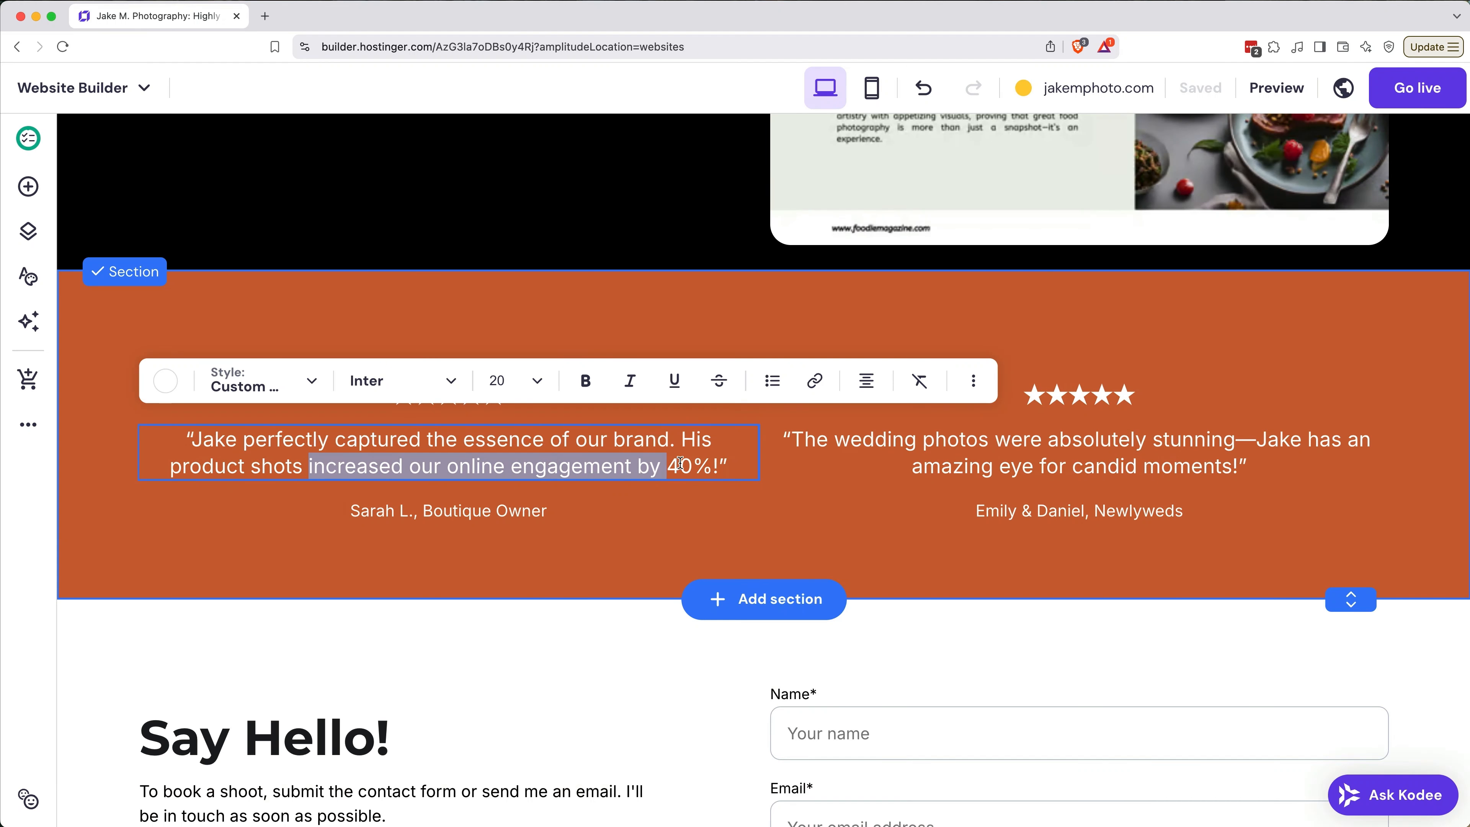
key(super+b)
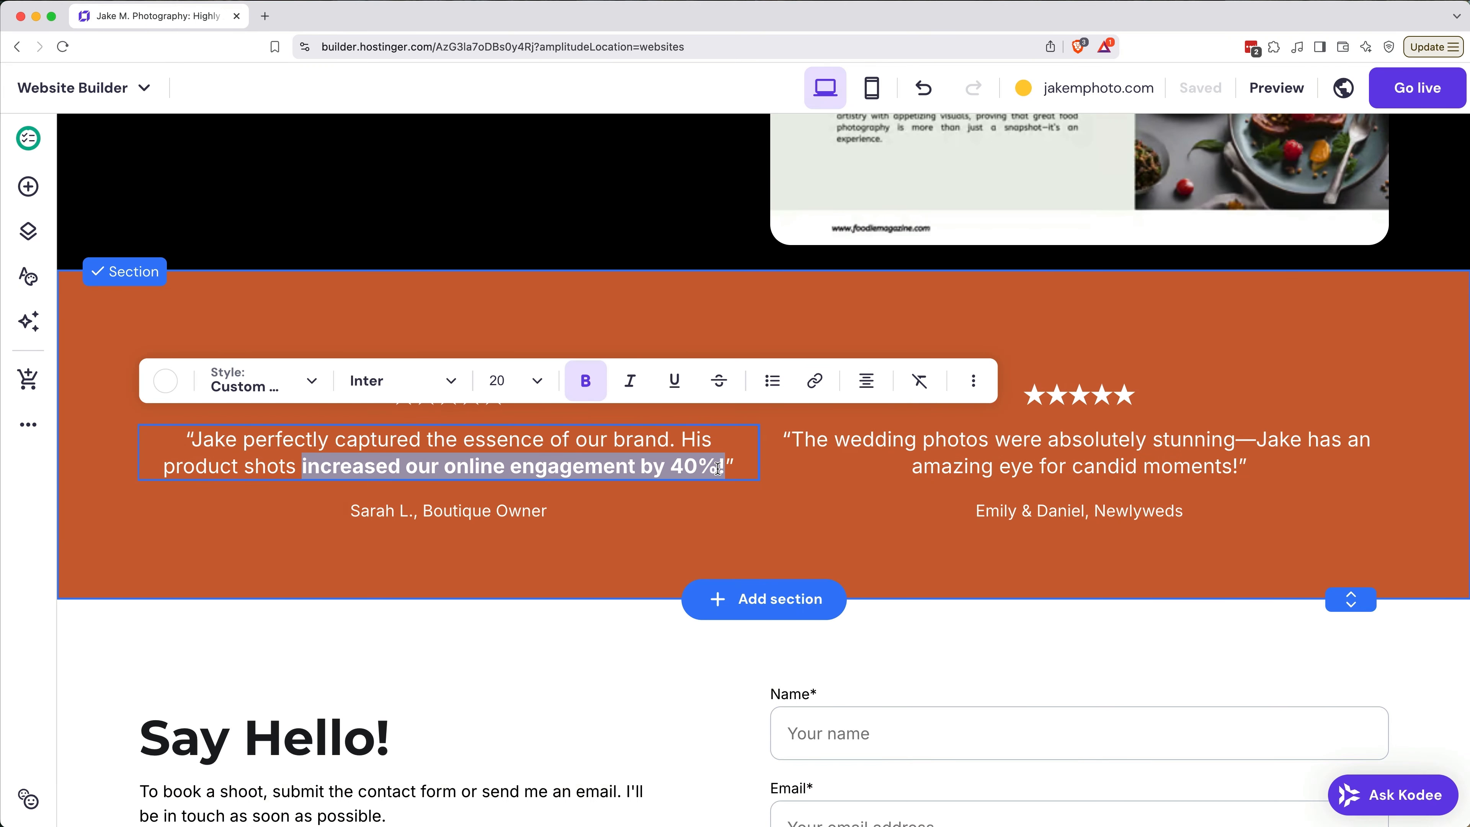
Step: Make the phrase "absolutely stunning" bold in the second testimonial
click(1085, 445)
drag(1092, 441, 1241, 446)
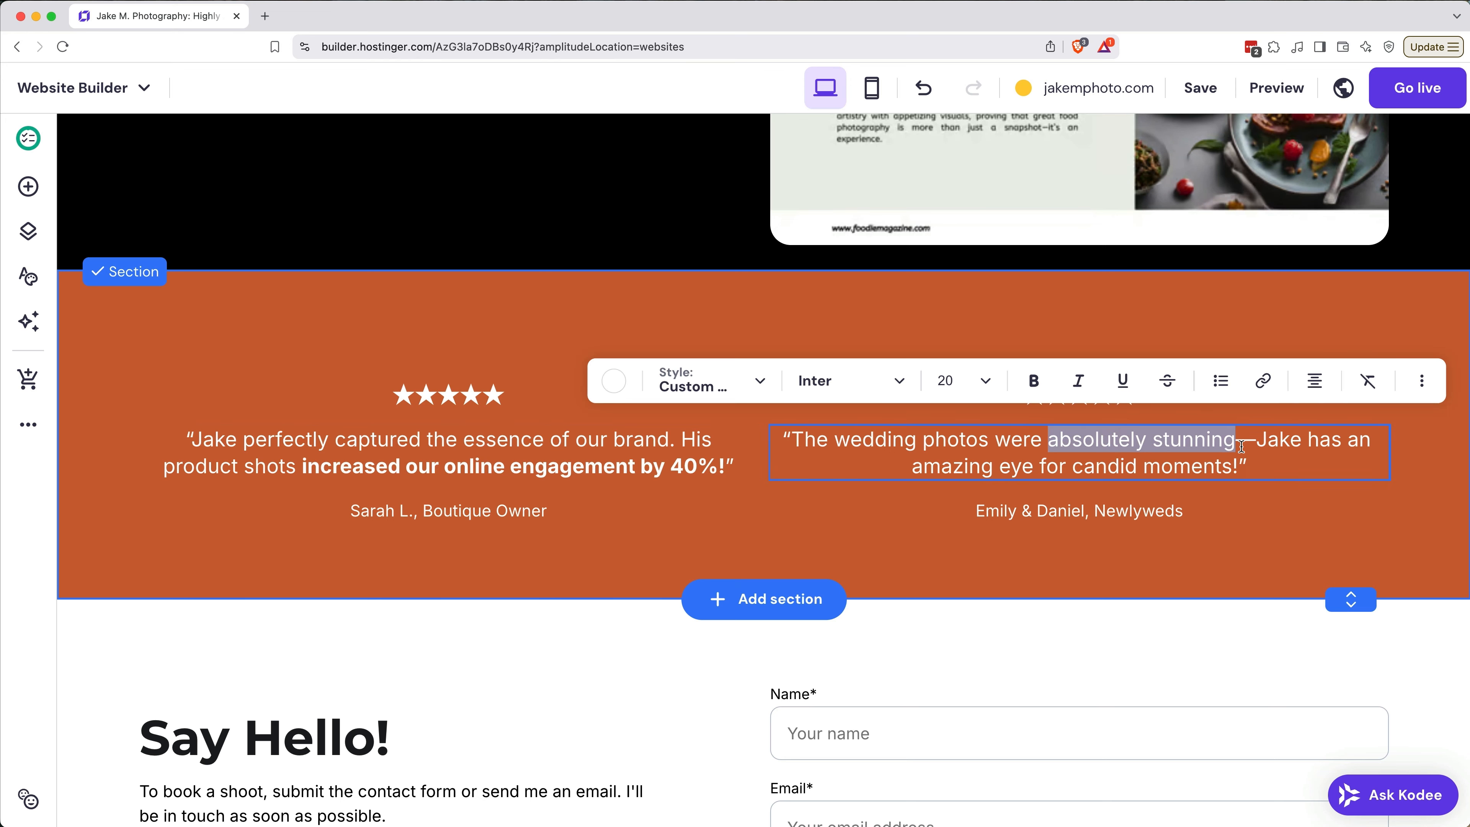
click(1046, 394)
click(1080, 393)
key(Escape)
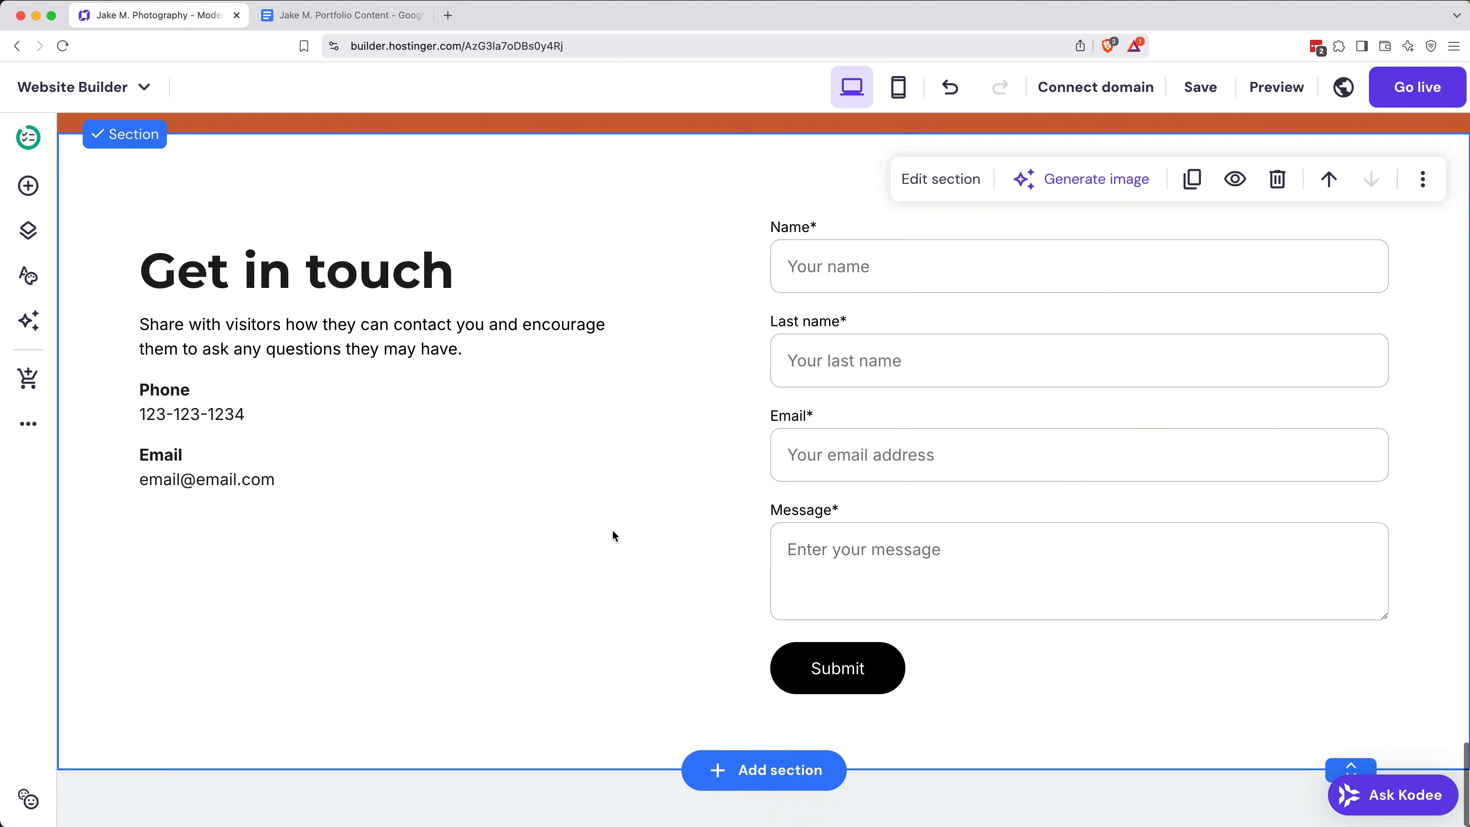
Step: Remove the Last name field from the contact form
click(928, 454)
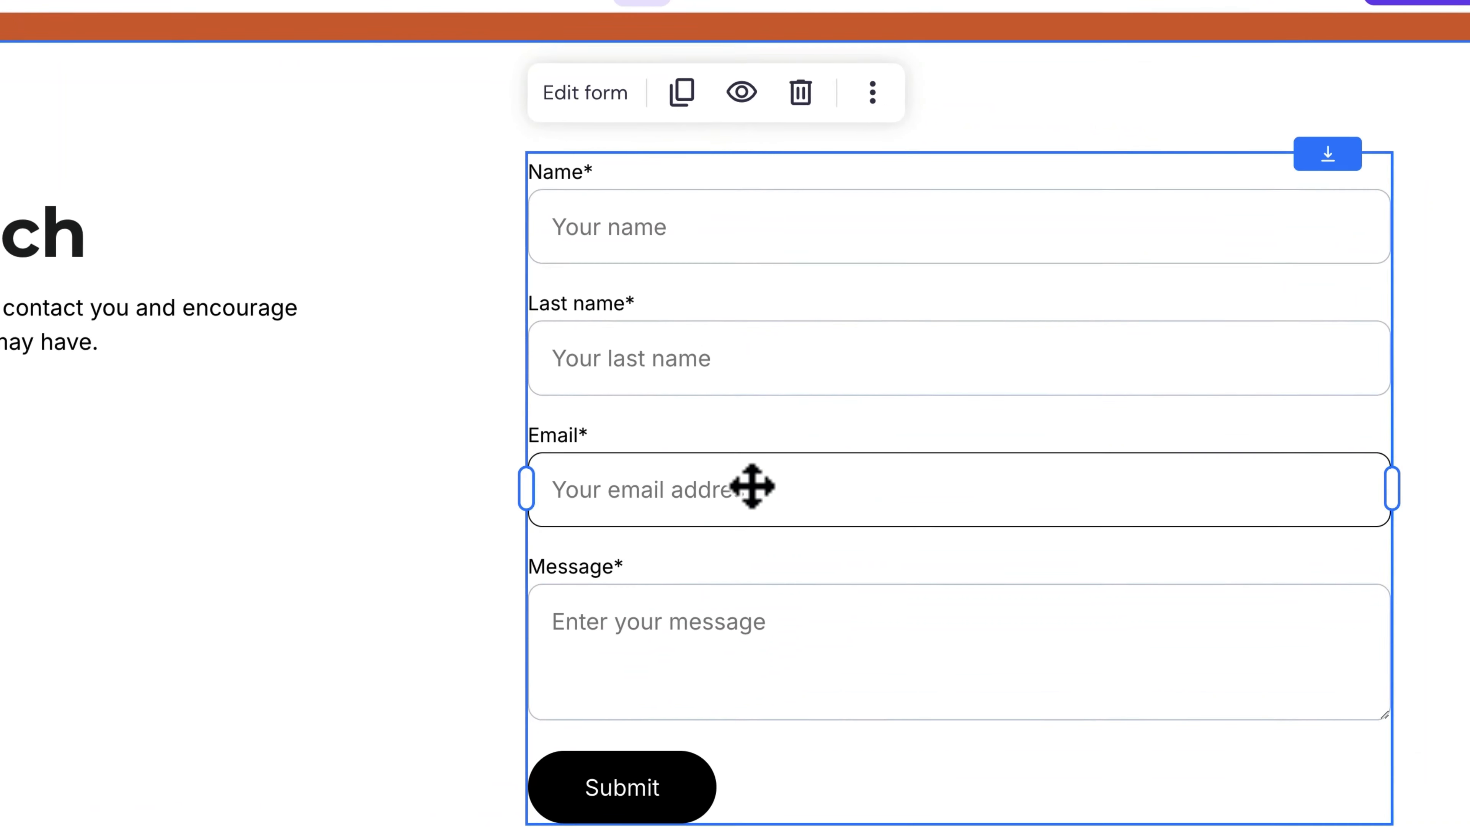
click(579, 96)
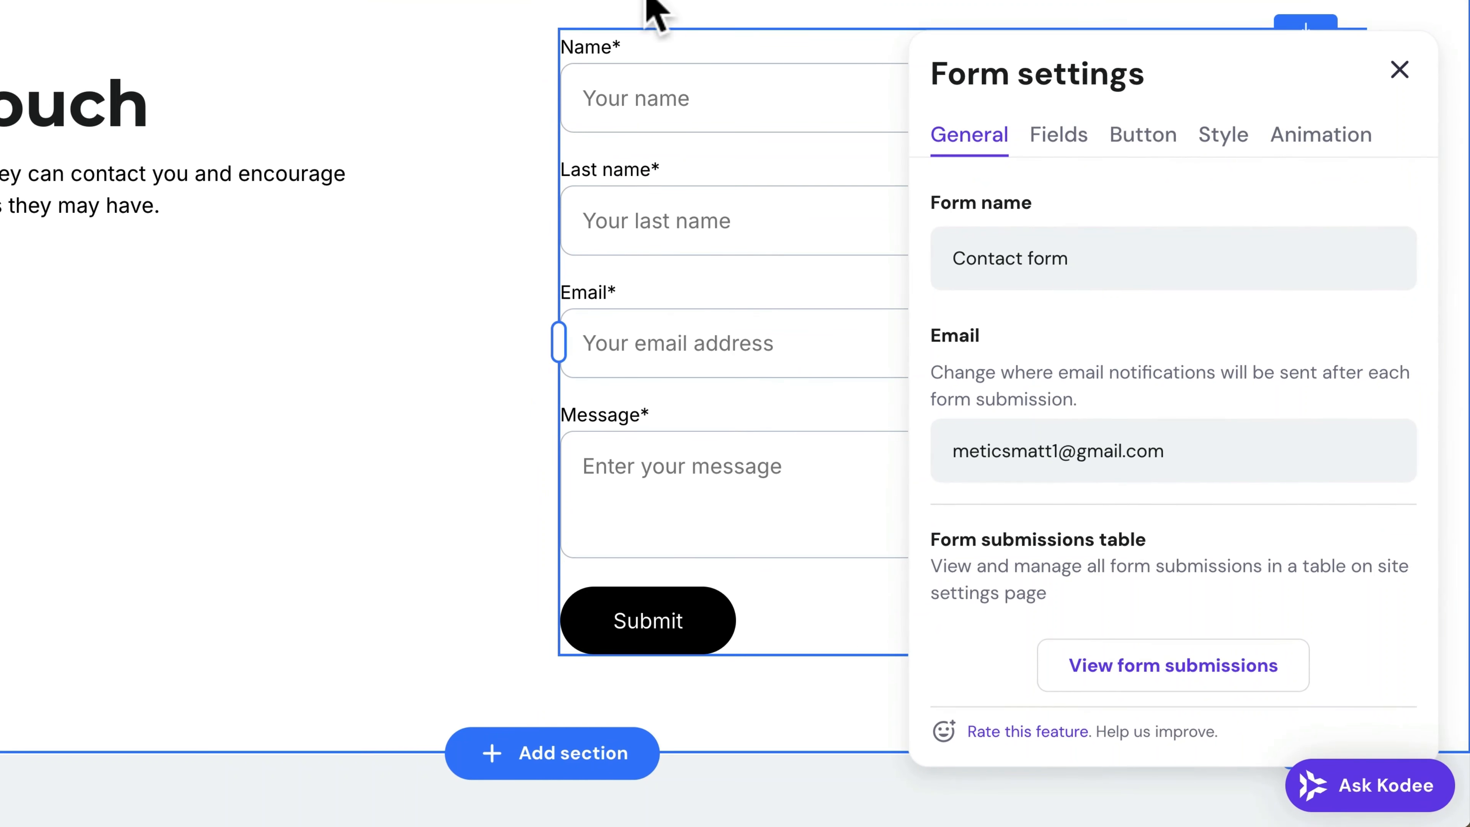
click(1068, 148)
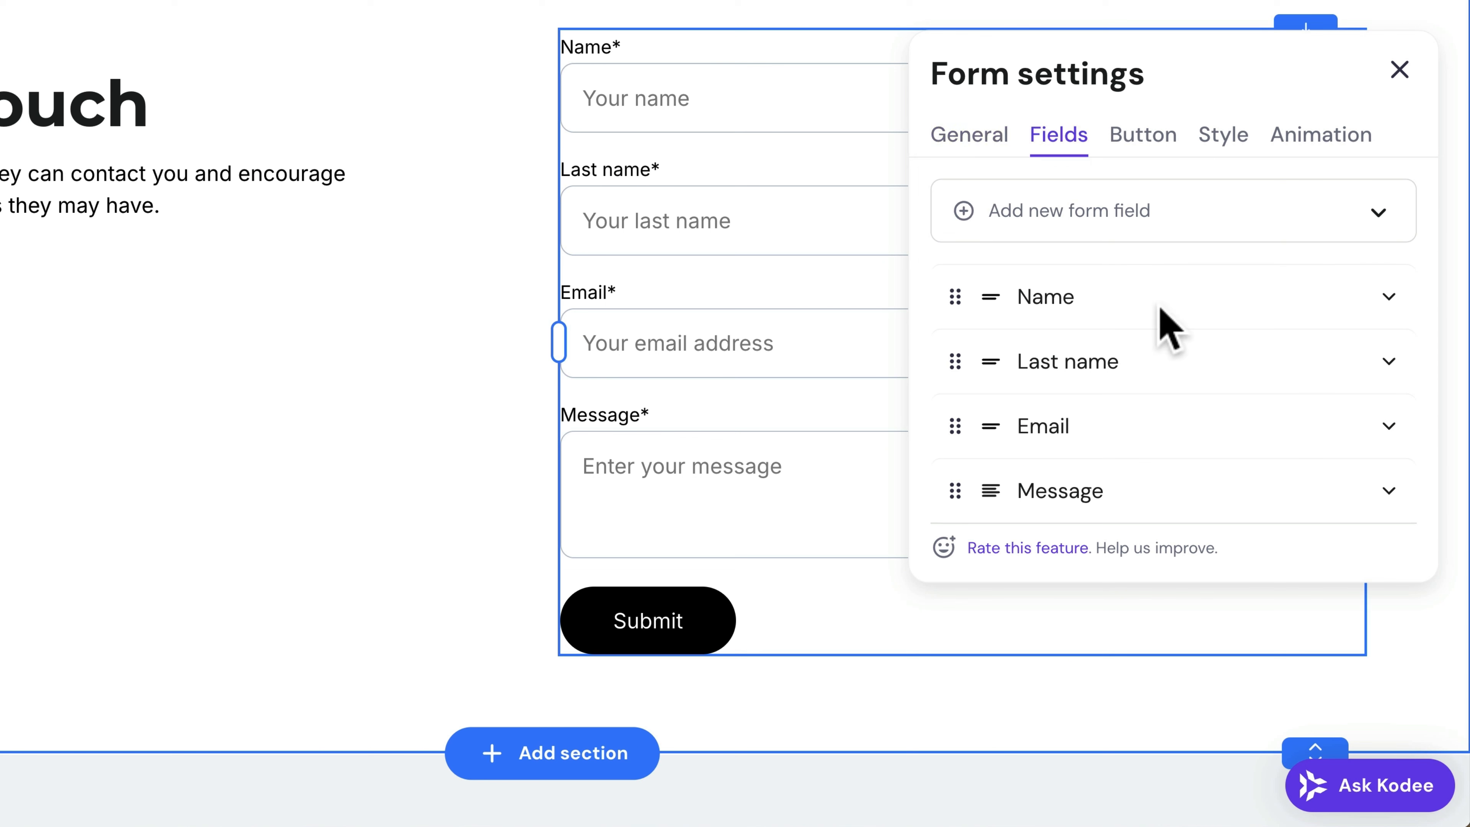
click(1389, 362)
scroll(1211, 548, down, 5)
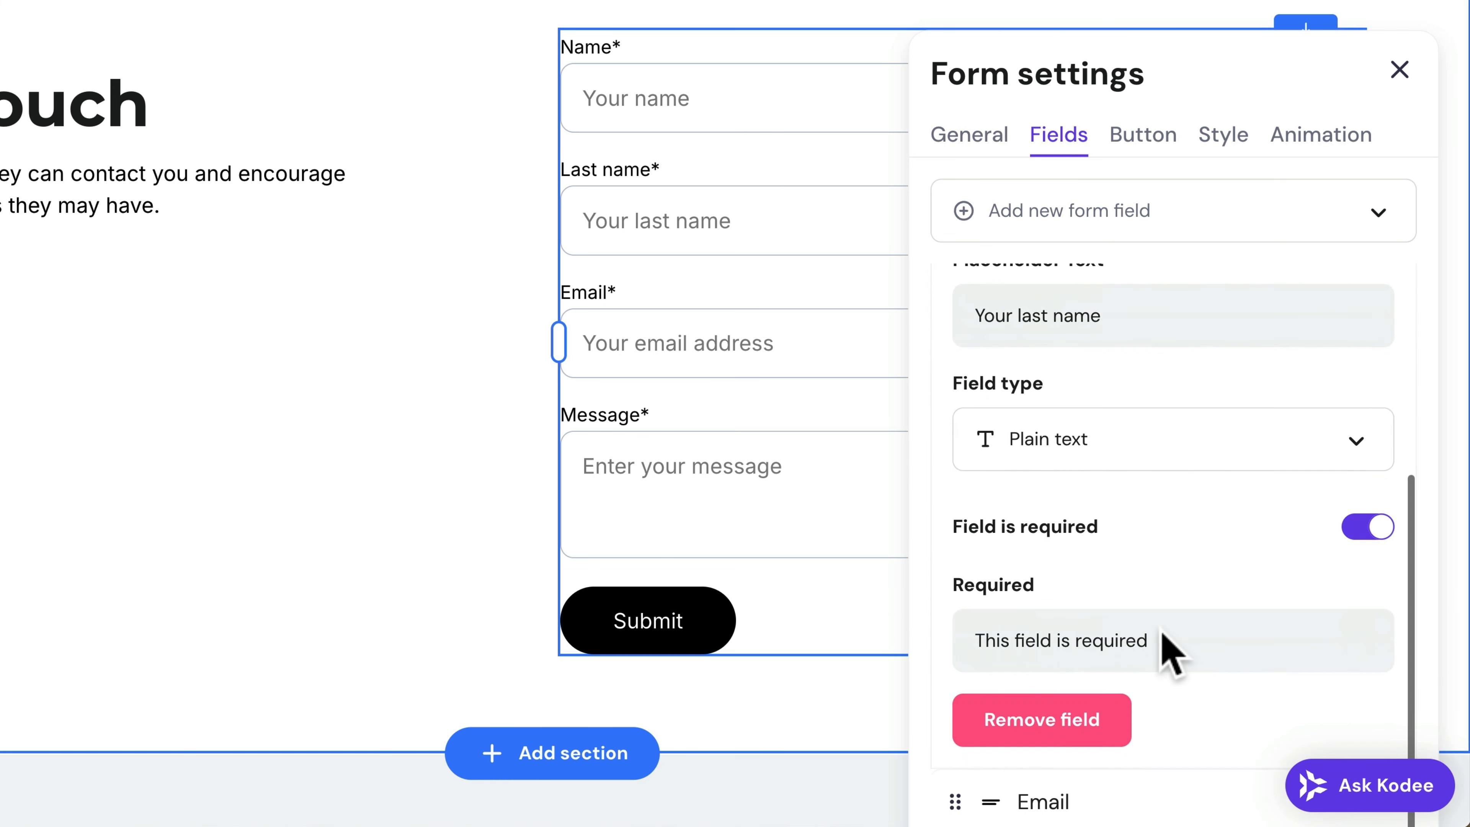
click(1060, 731)
scroll(1128, 562, up, 1)
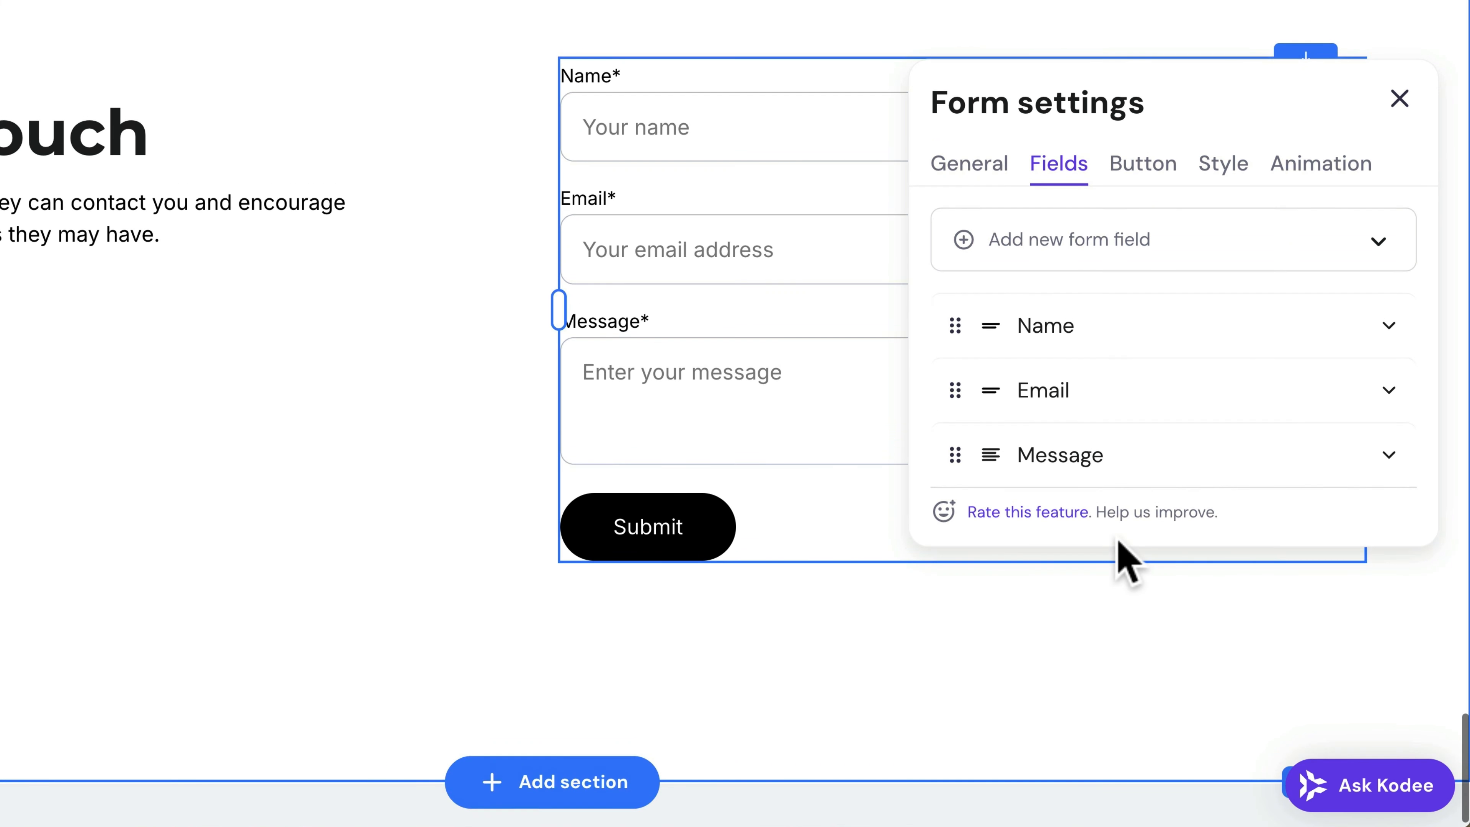
Step: Clear the "Thank You!" text from the message shown after visitors submit the contact form
click(1151, 177)
scroll(1156, 328, down, 4)
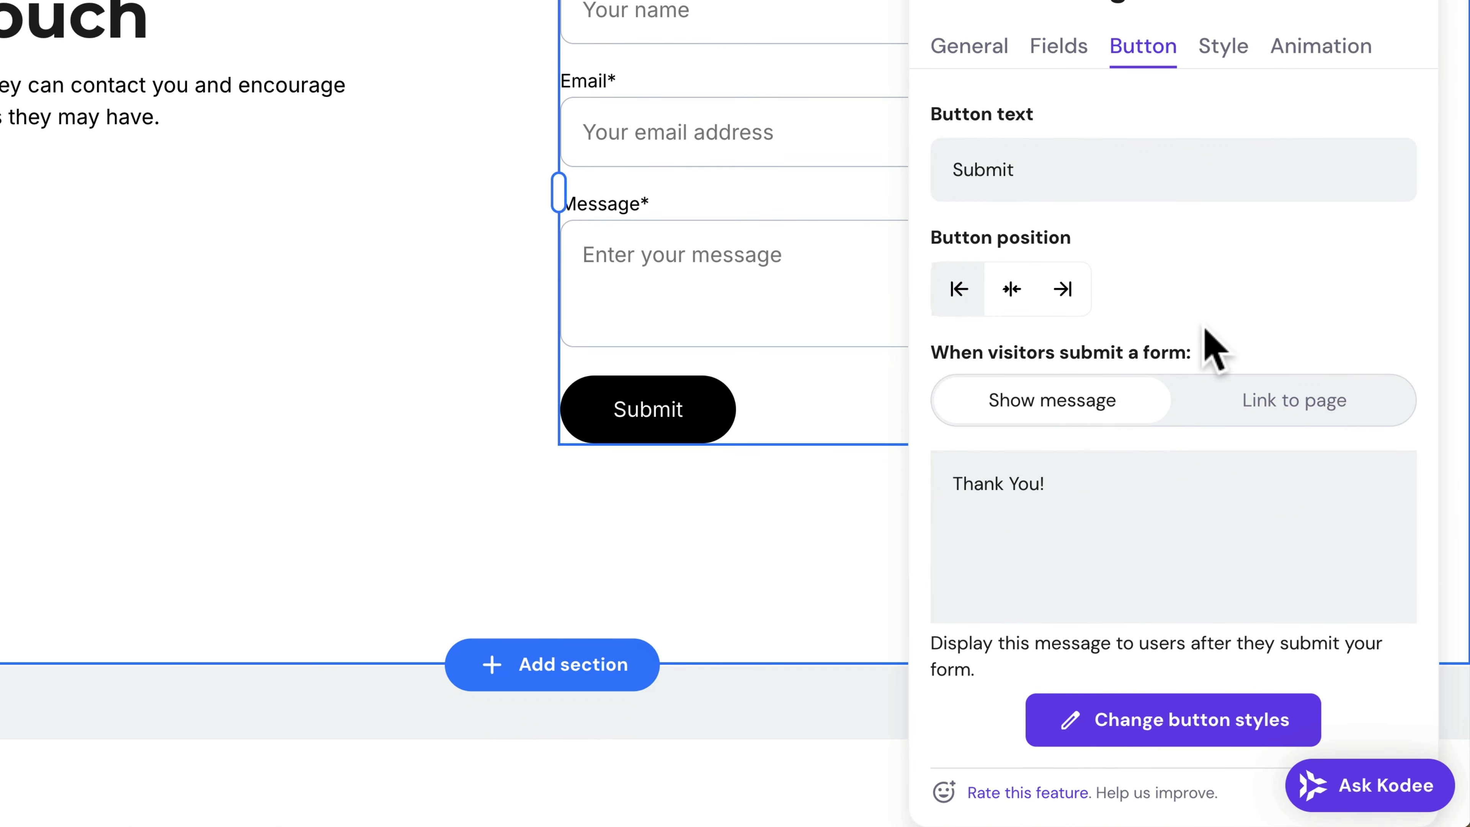
click(1057, 493)
key(BackSpace)
key(BackSpace)
key(BackSpace)
key(BackSpace)
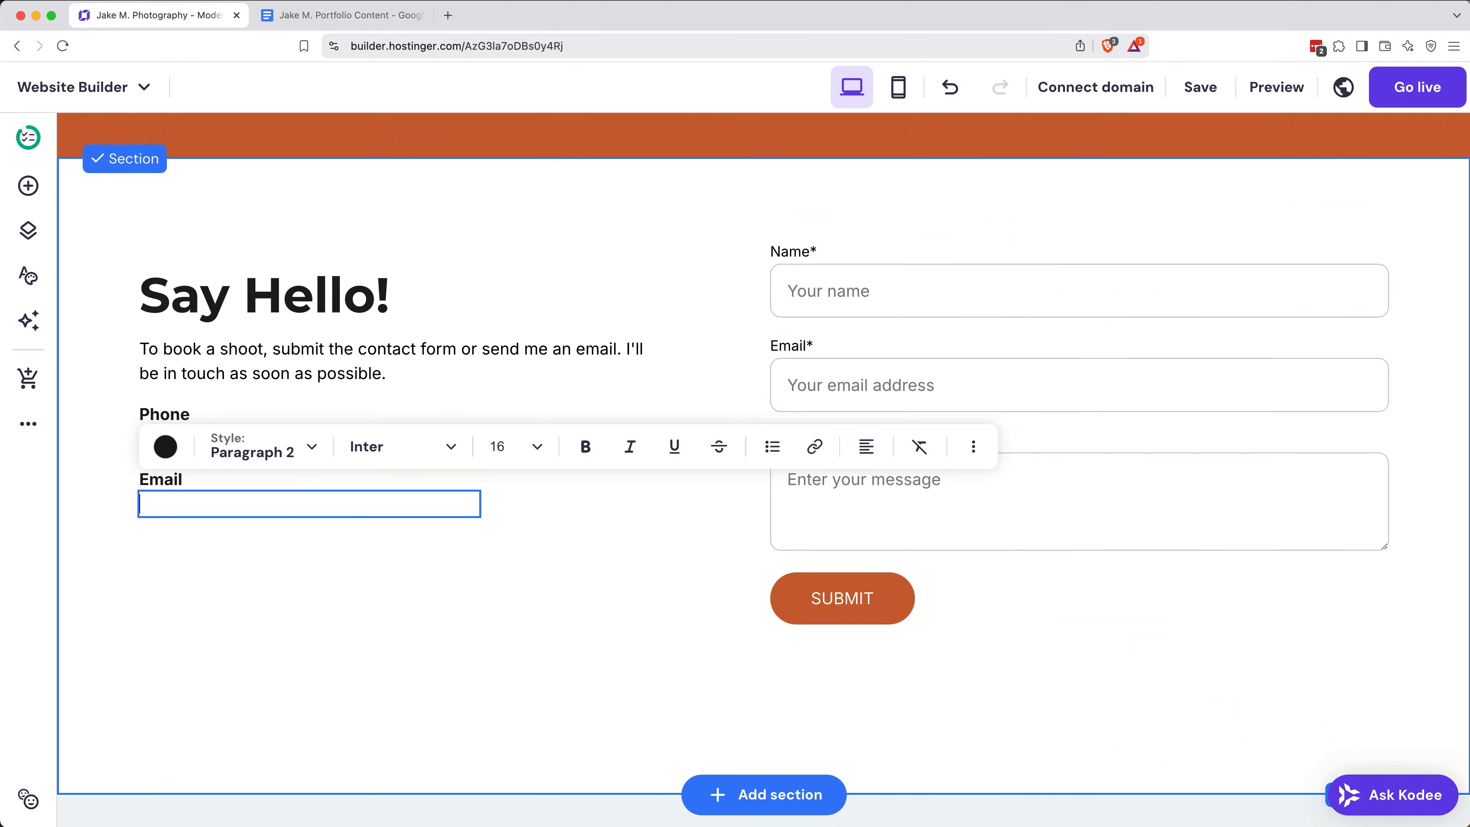
Step: Fill in the photographer's contact email under the Email label in the Say Hello! section
click(353, 580)
click(324, 592)
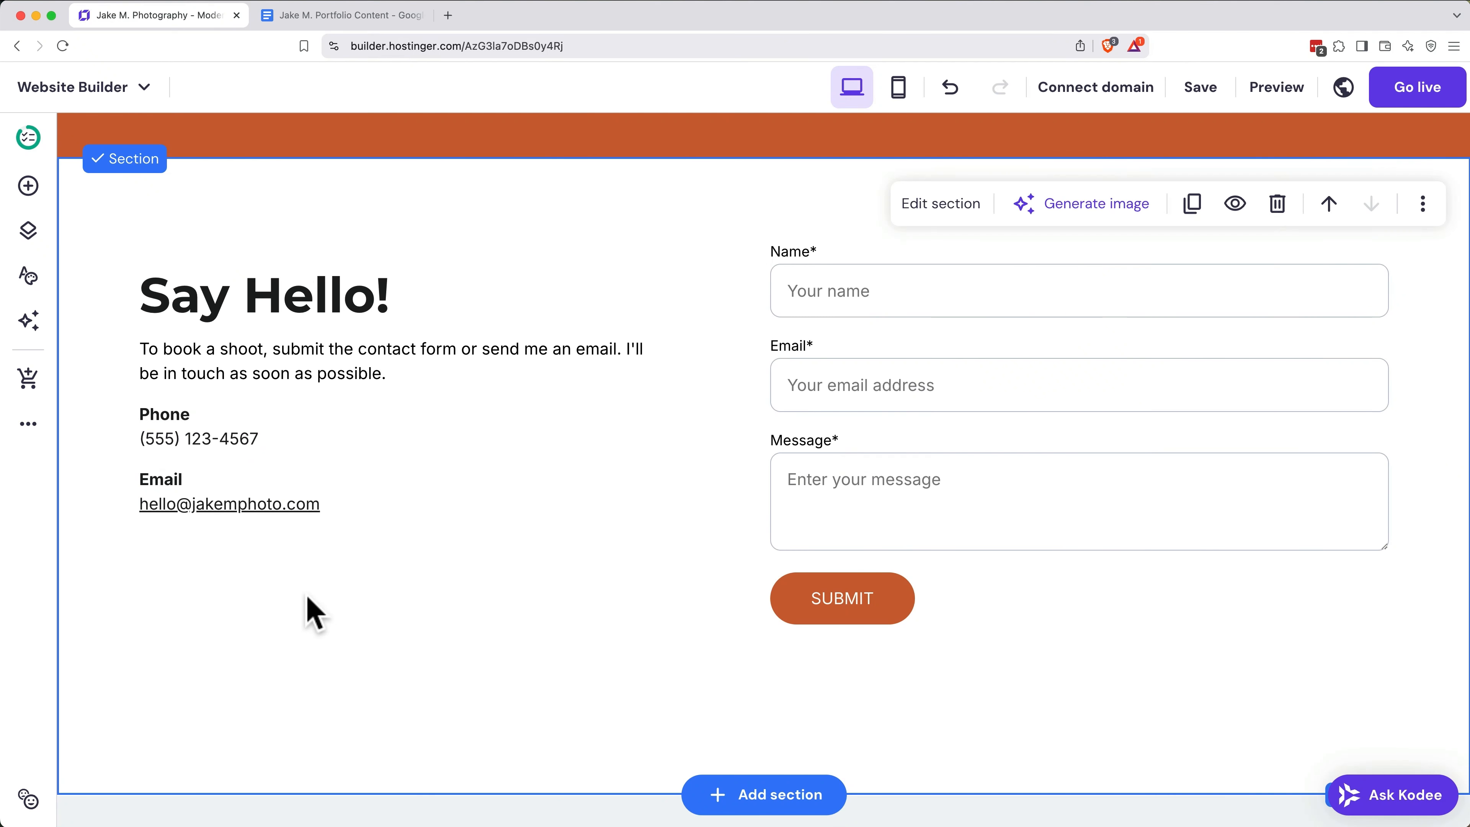
Step: Add a social icons element, place it directly beneath the contact email and open it for editing
click(28, 186)
scroll(197, 470, down, 3)
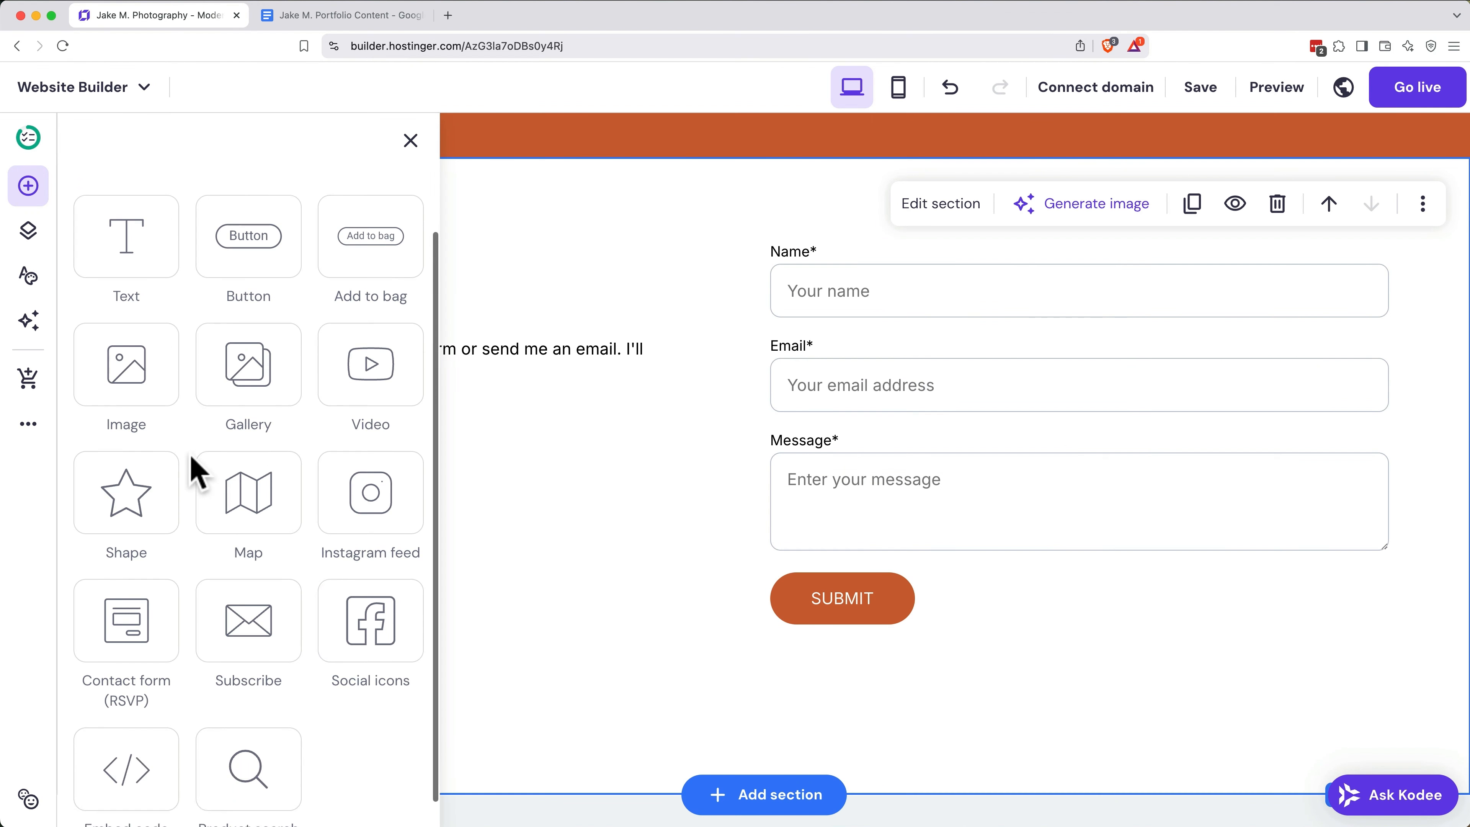
drag(386, 617, 603, 531)
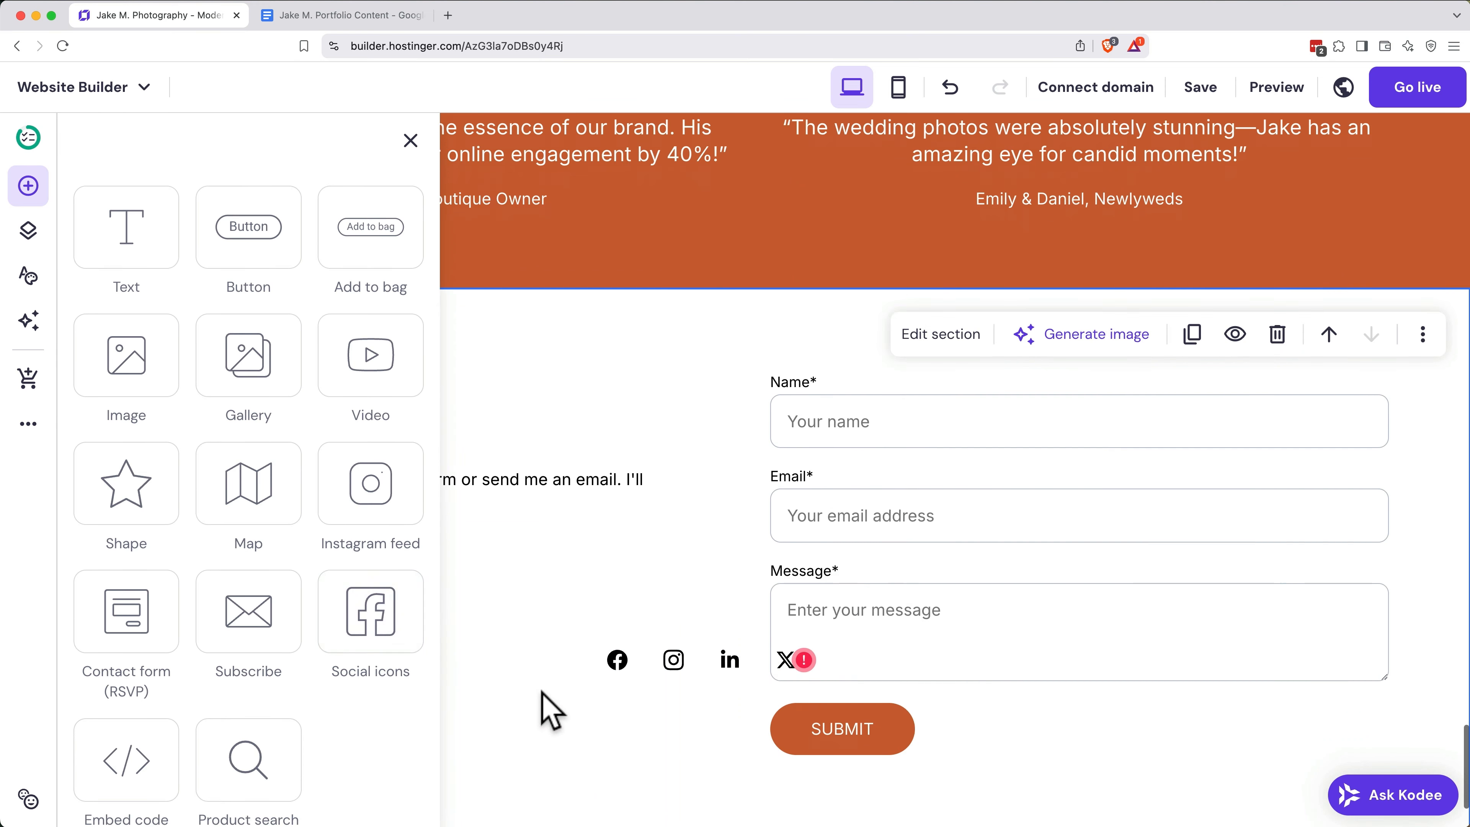
drag(701, 601, 227, 631)
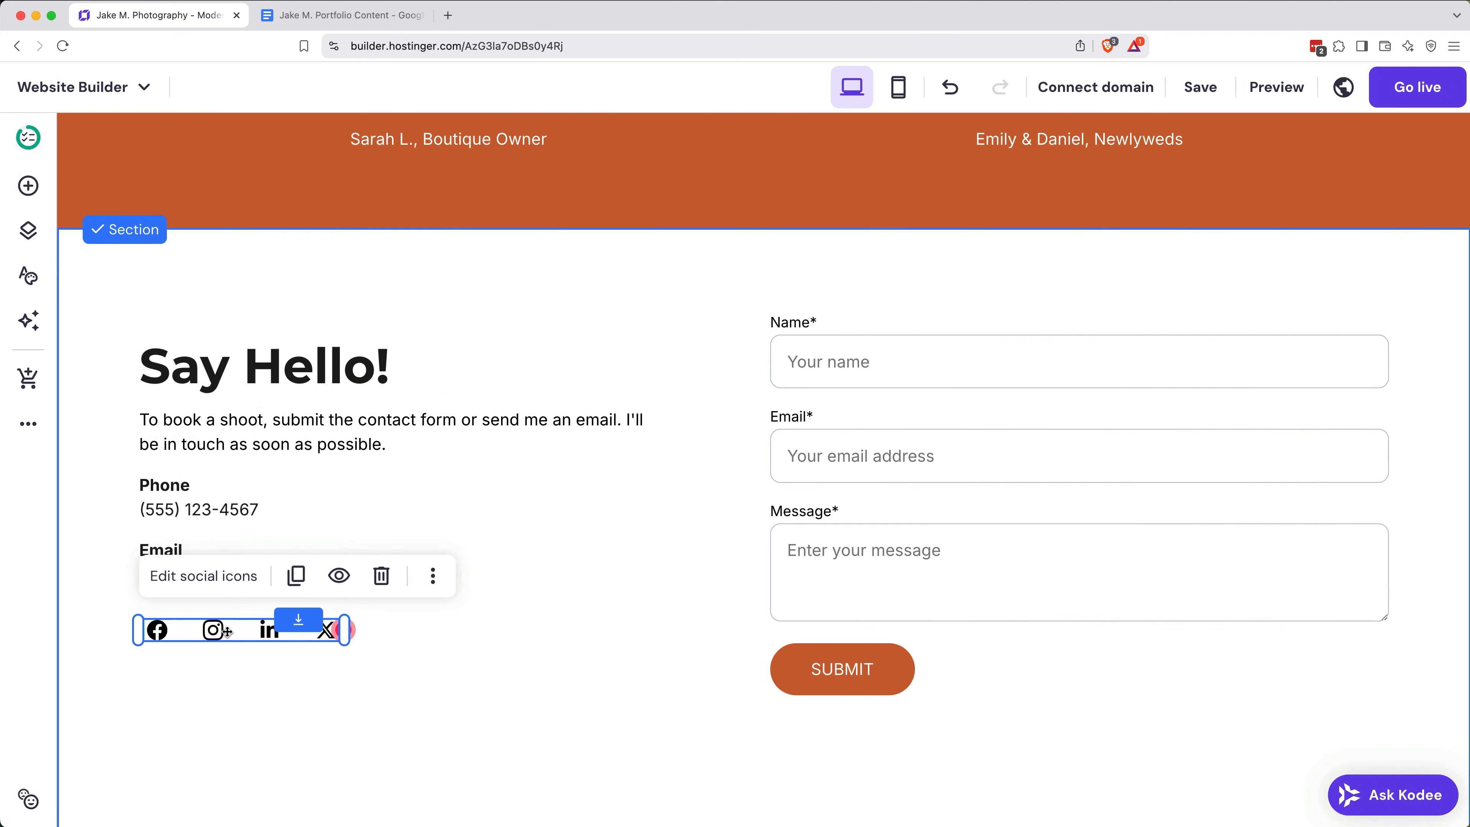
click(223, 576)
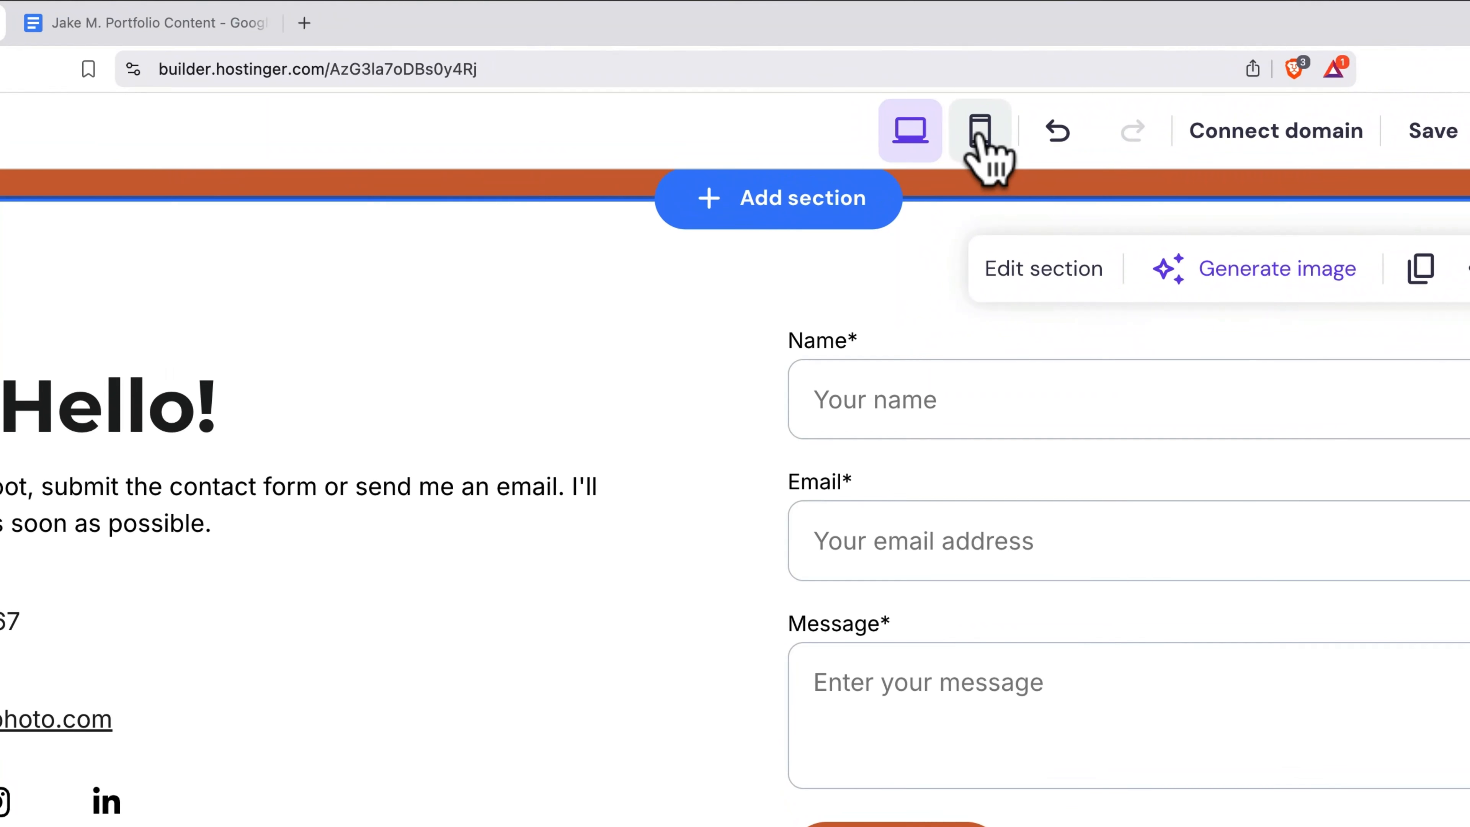
Step: Auto-fix the hero section's layout in the mobile version and adjust the placement of the View My Work and Contact Me buttons
click(980, 136)
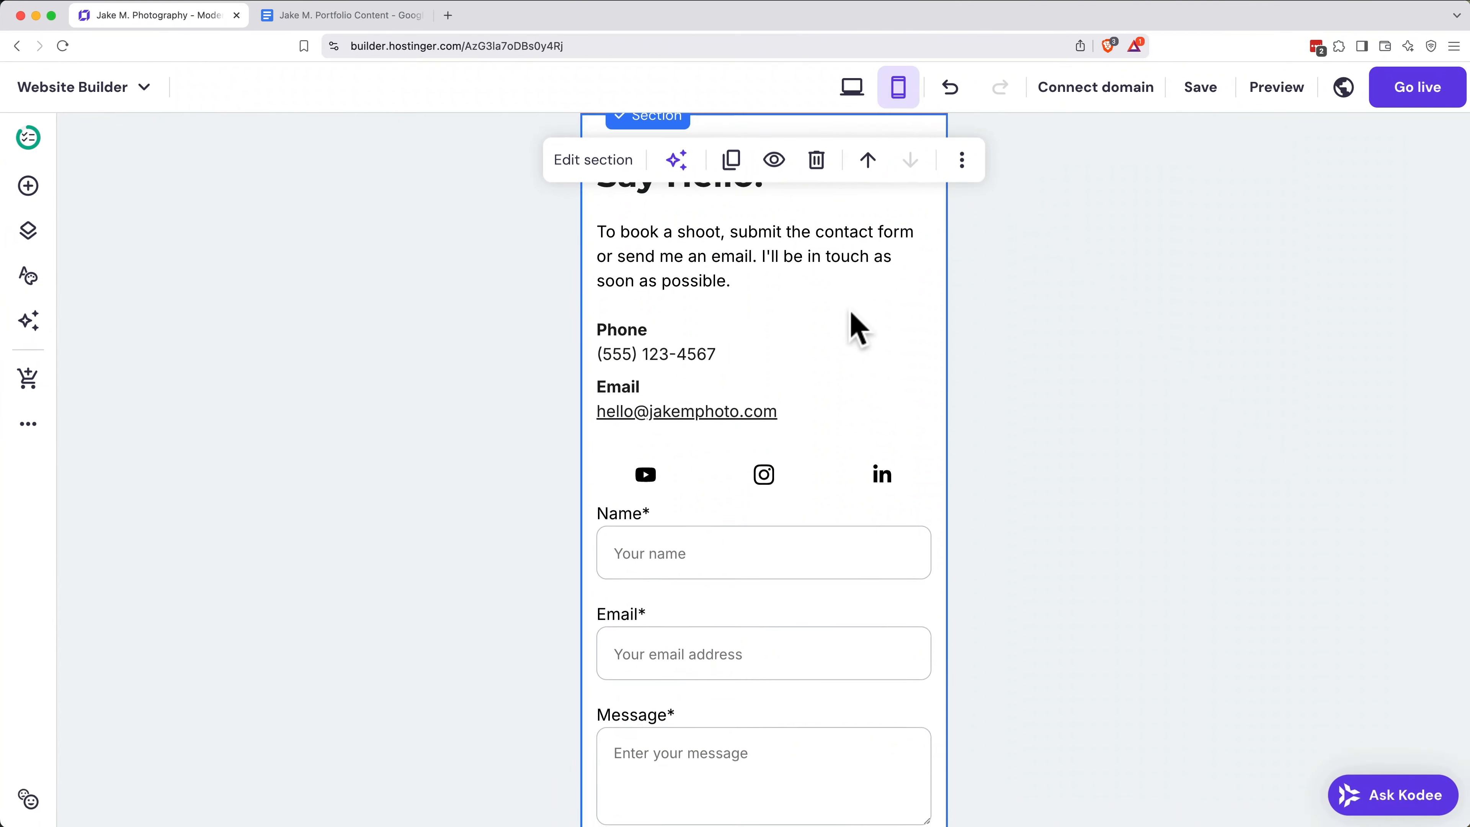
scroll(847, 322, up, 5)
scroll(849, 313, up, 15)
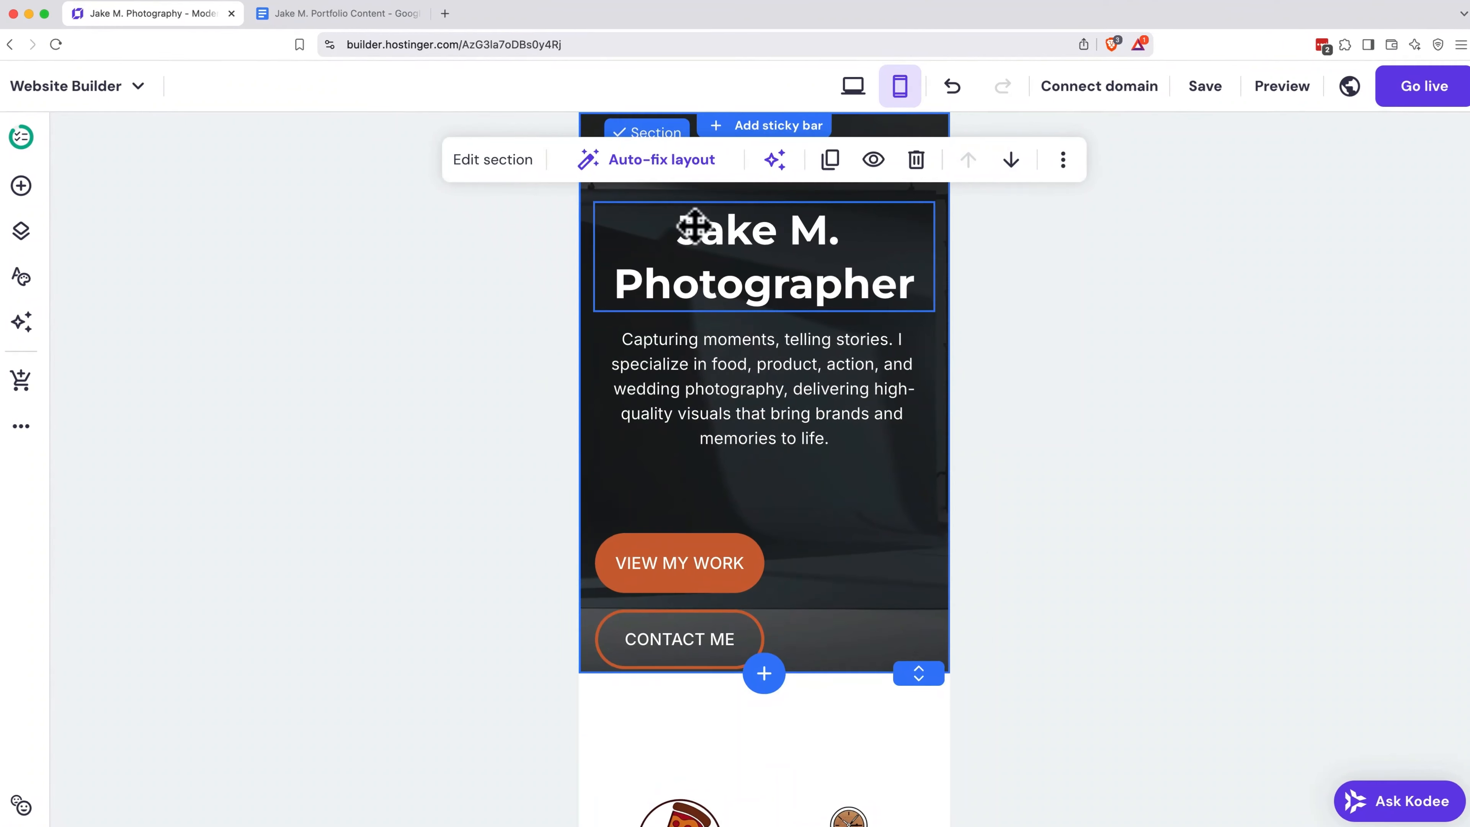
click(658, 162)
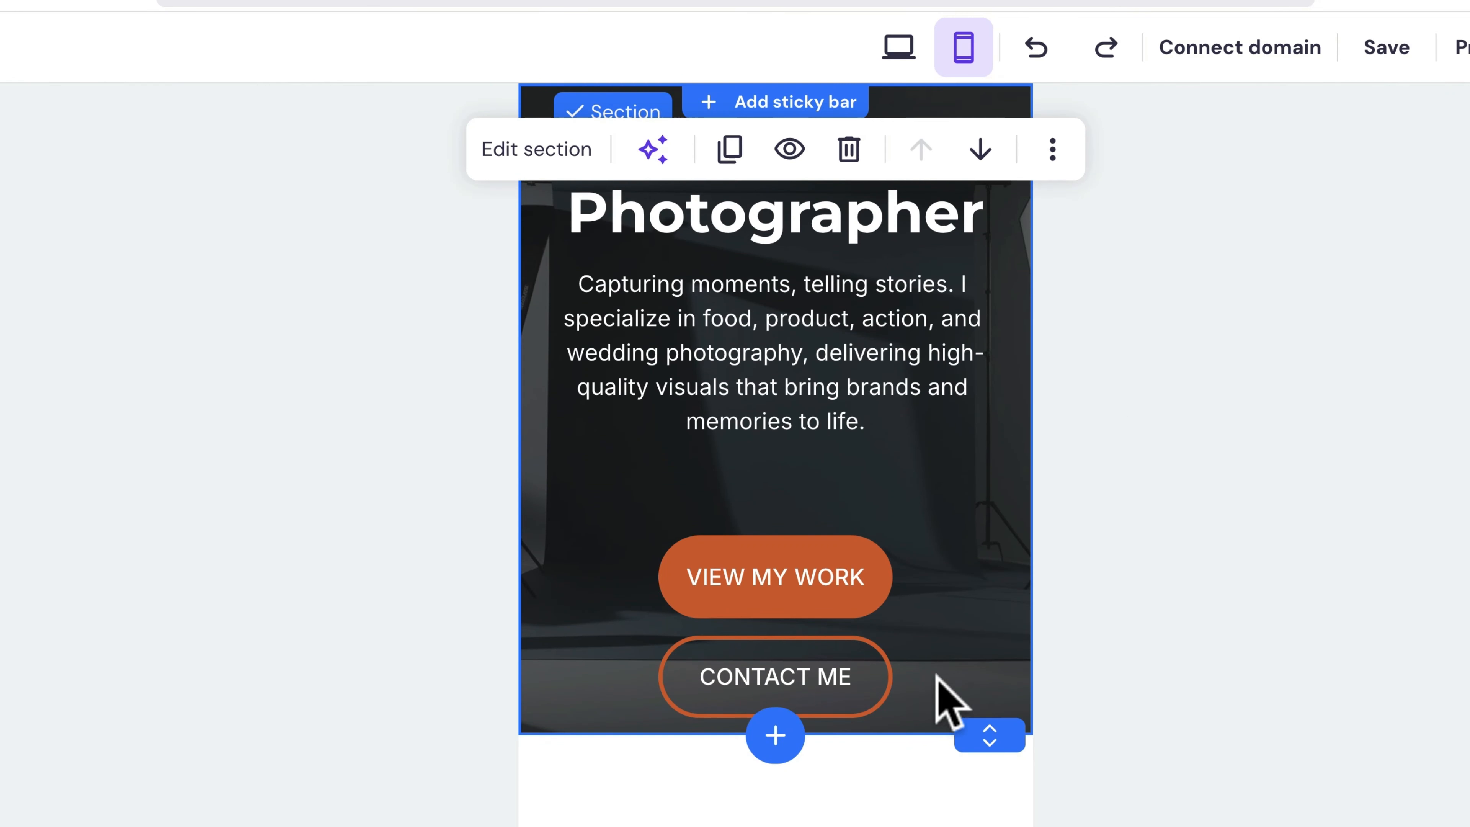
drag(936, 682, 798, 523)
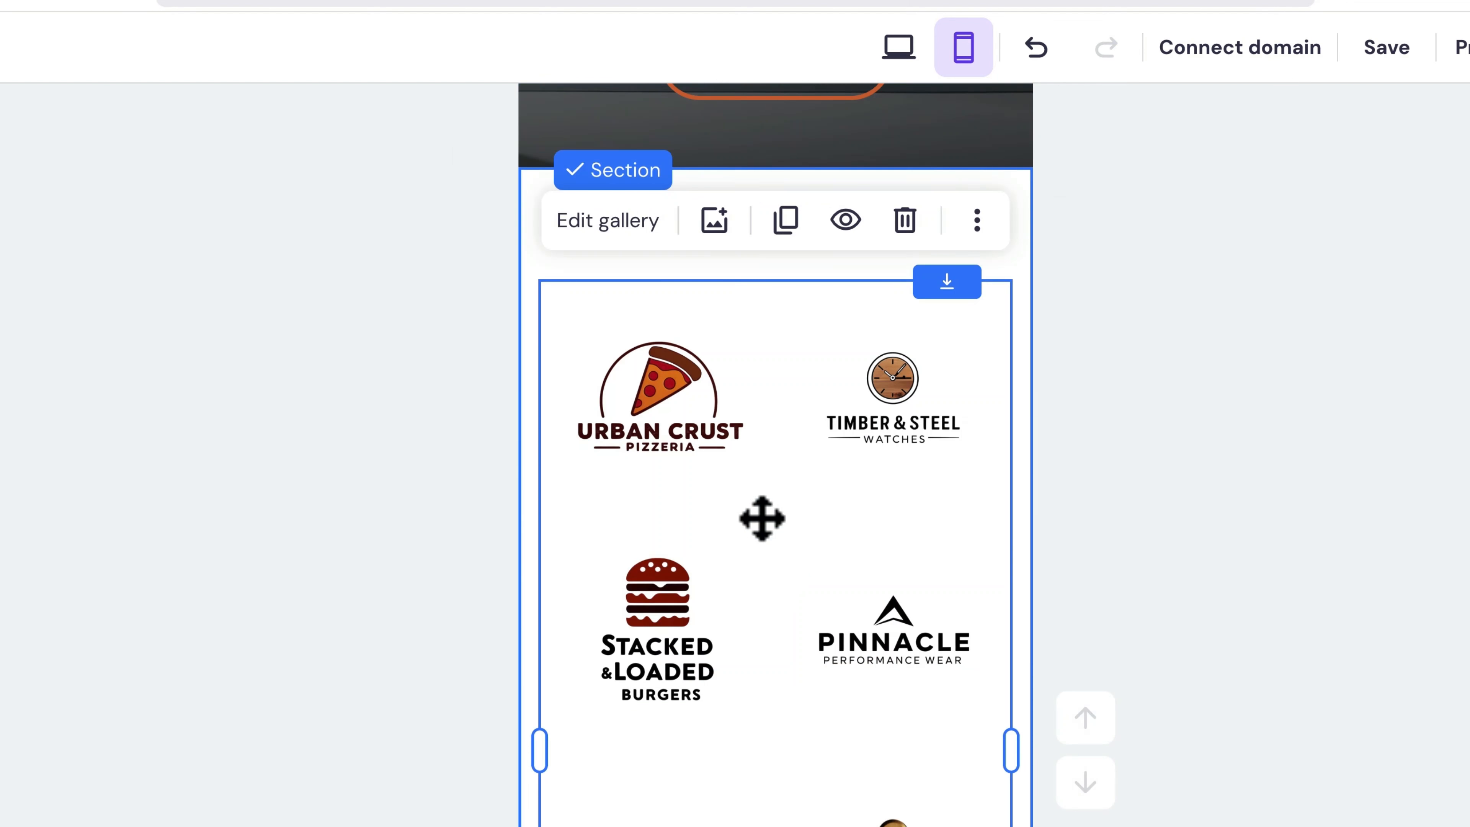
Step: Open the client logo gallery's settings in the mobile version
click(624, 235)
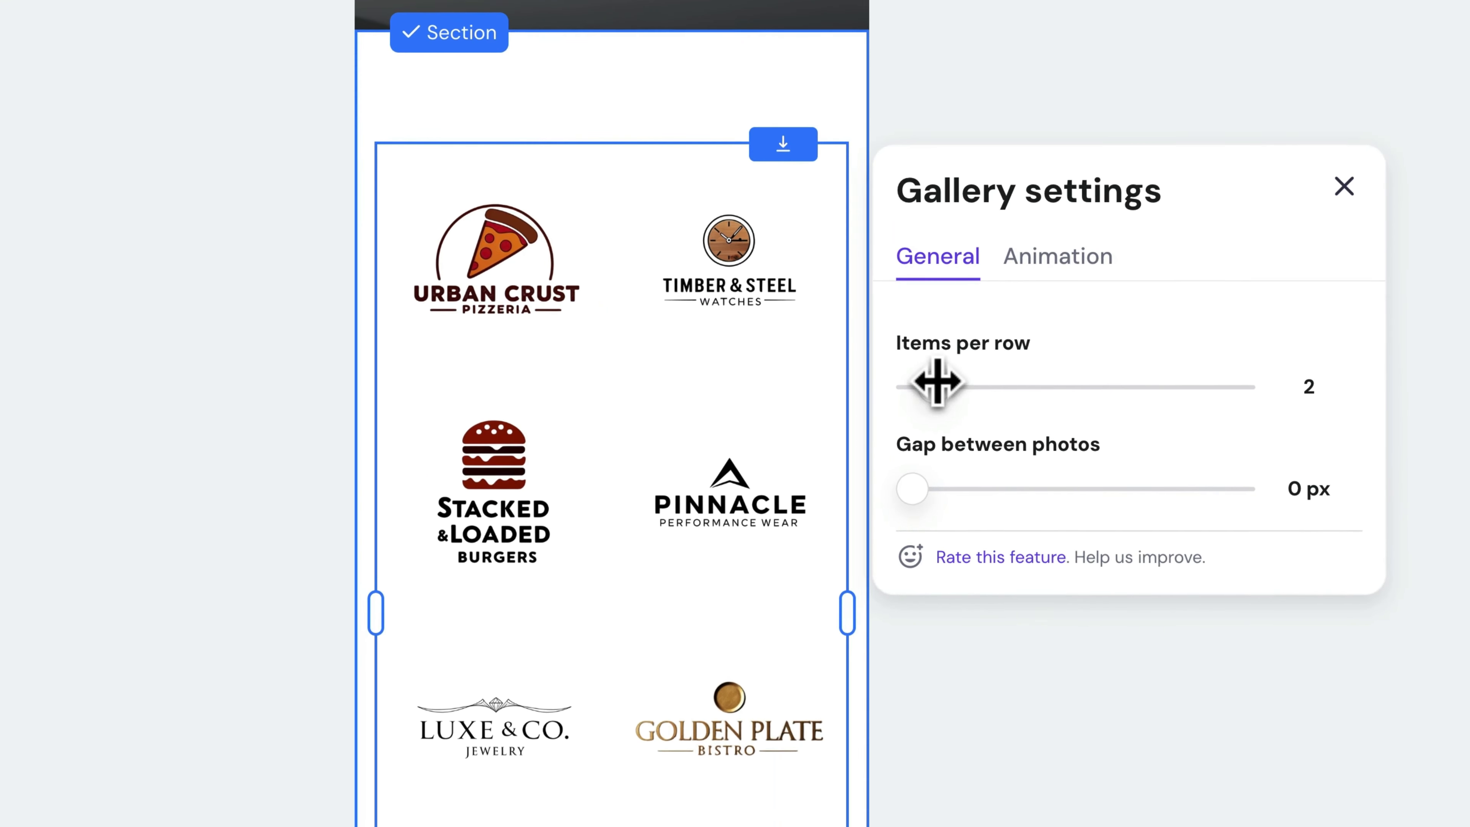